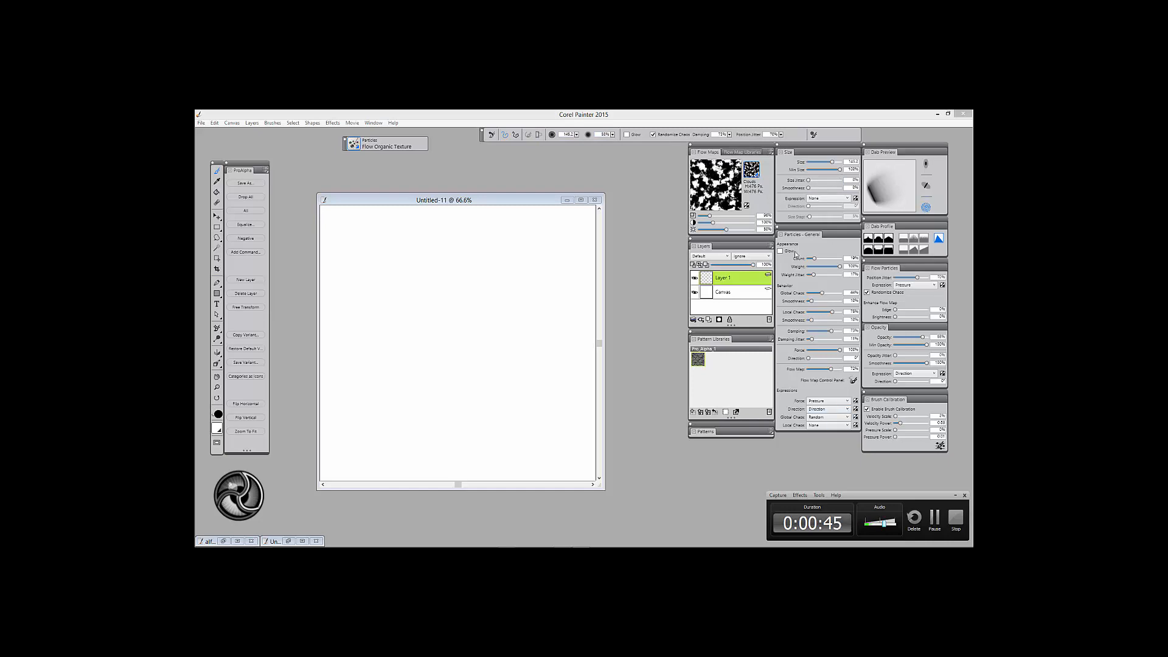
Review which brush control panels are enabled, including Dab Profile, Particles - General and Flow Particles.
click(373, 124)
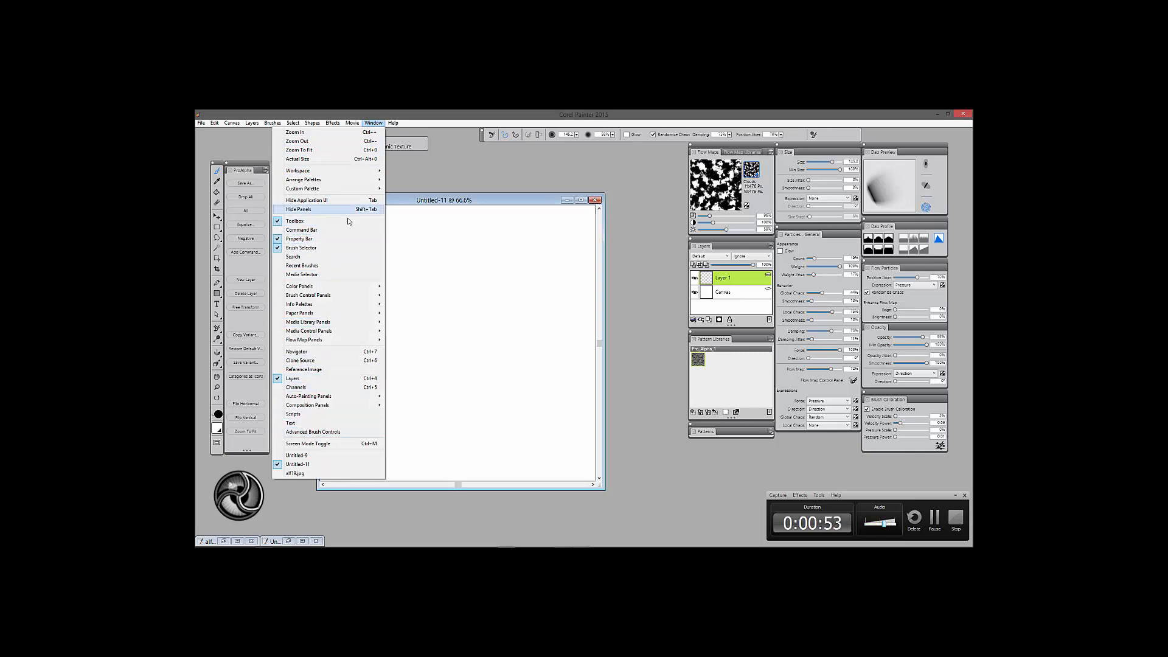
mouse_move(341, 298)
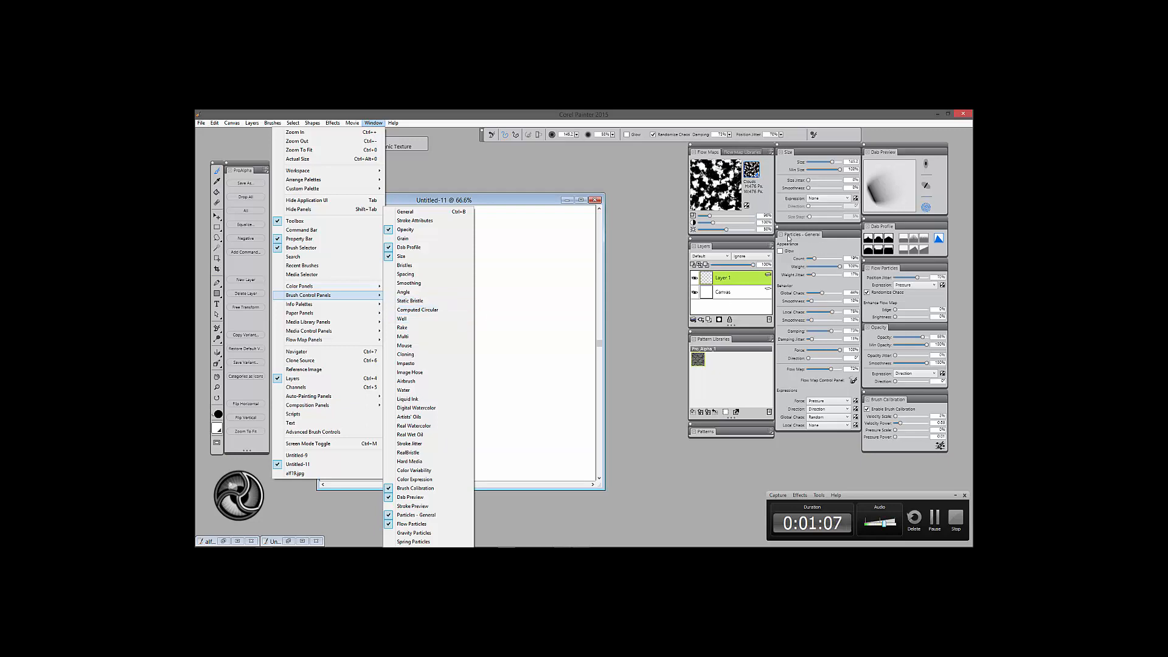
click(258, 166)
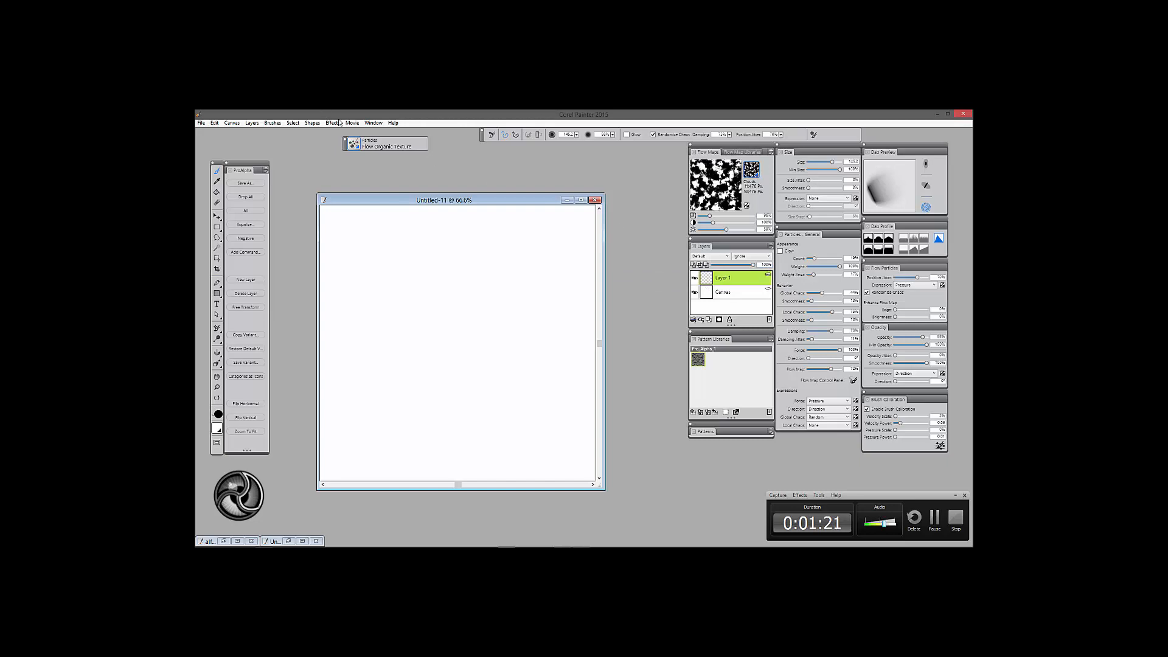
Read the Flow Particles info palette and close it.
click(378, 124)
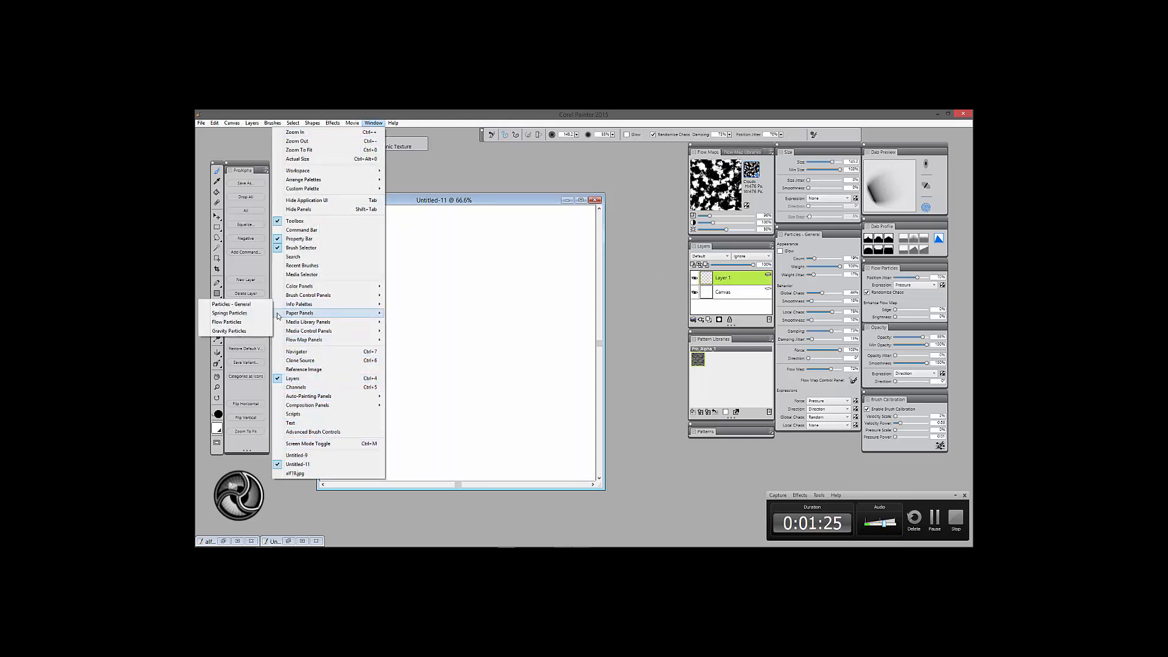
click(241, 327)
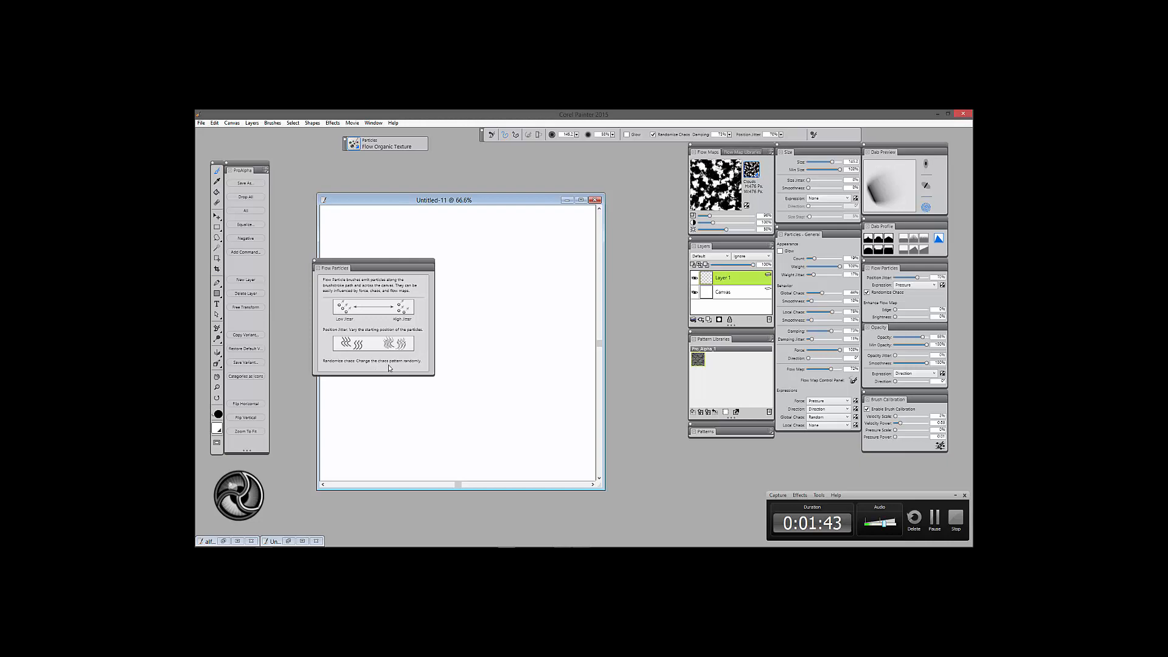
click(317, 268)
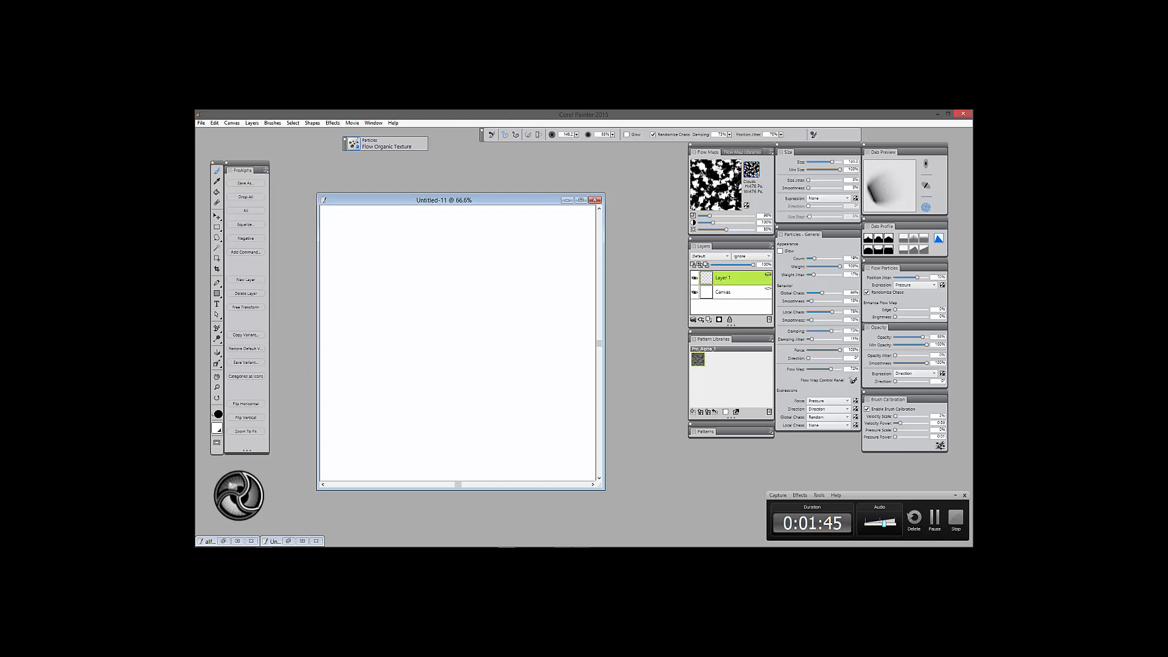
Read the Particles - General info palette beside the brush control panels and close it.
click(373, 123)
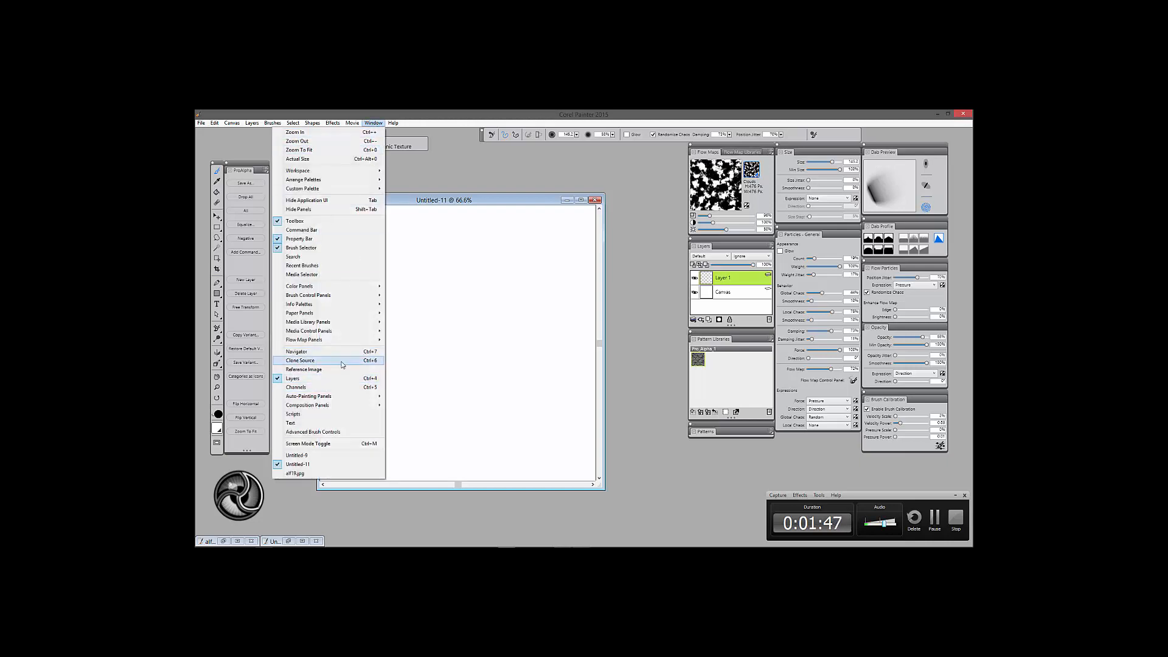
mouse_move(331, 304)
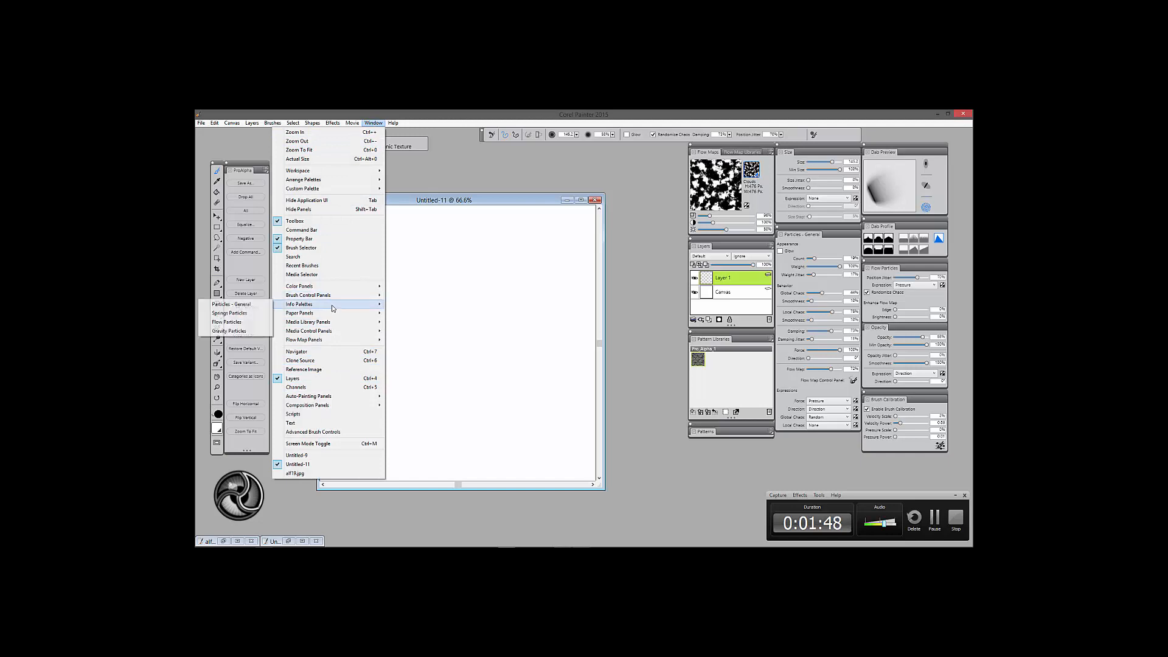
click(255, 309)
drag(652, 191, 663, 171)
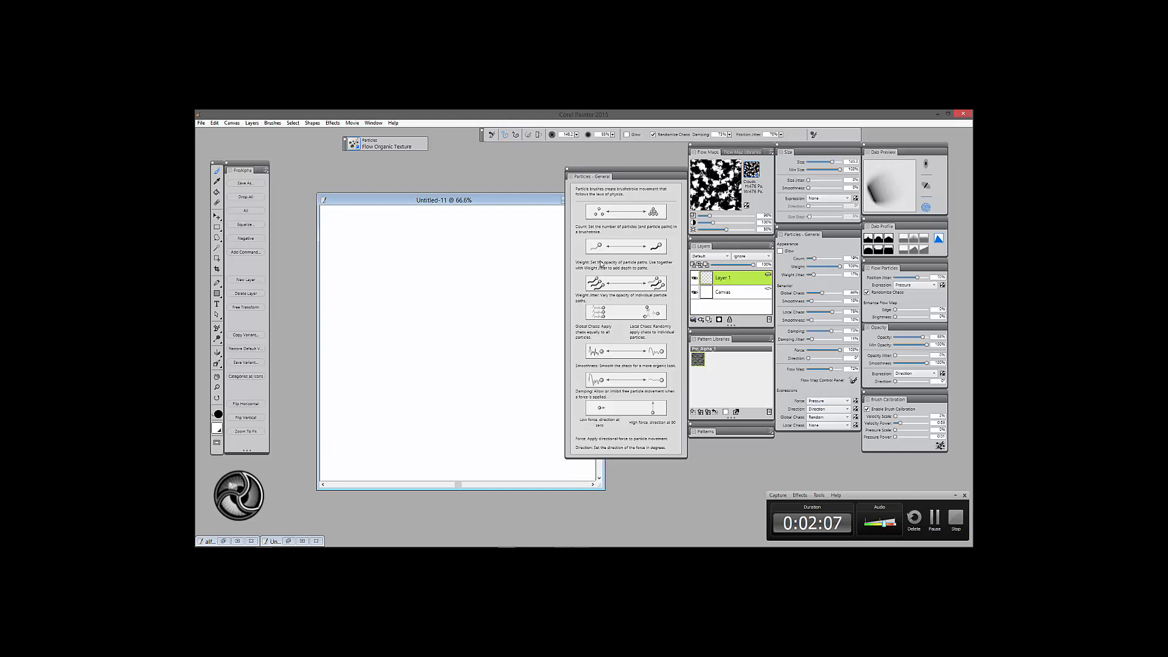
click(570, 177)
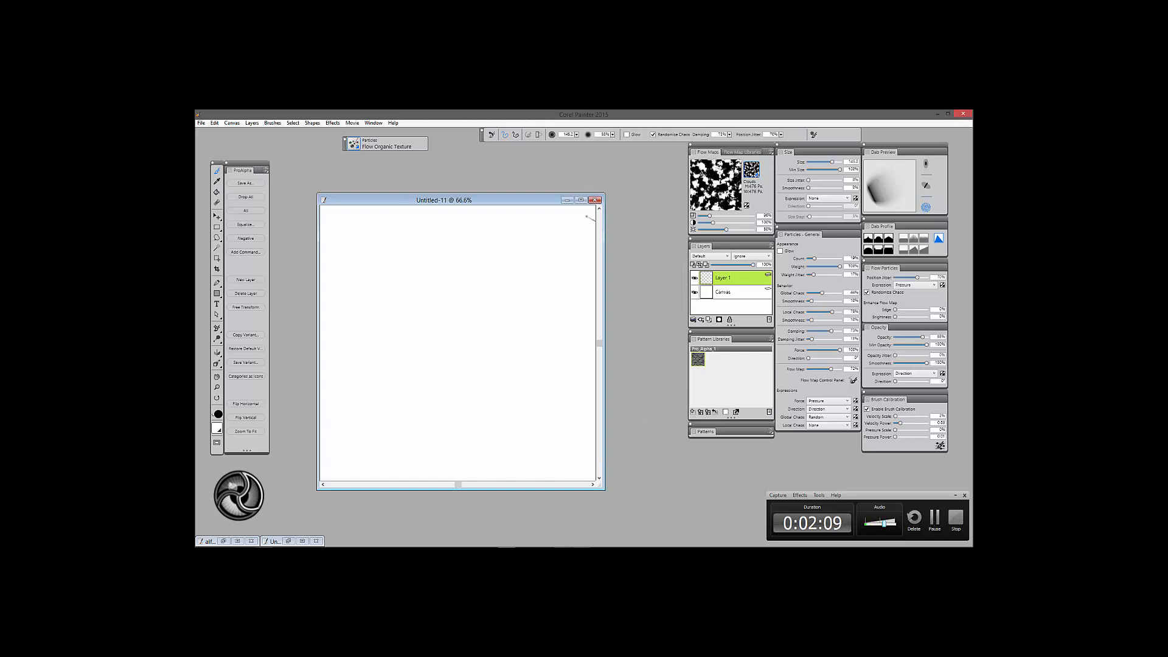
Reposition the document window and enlarge it to leave a margin around the whole canvas.
drag(539, 204, 564, 191)
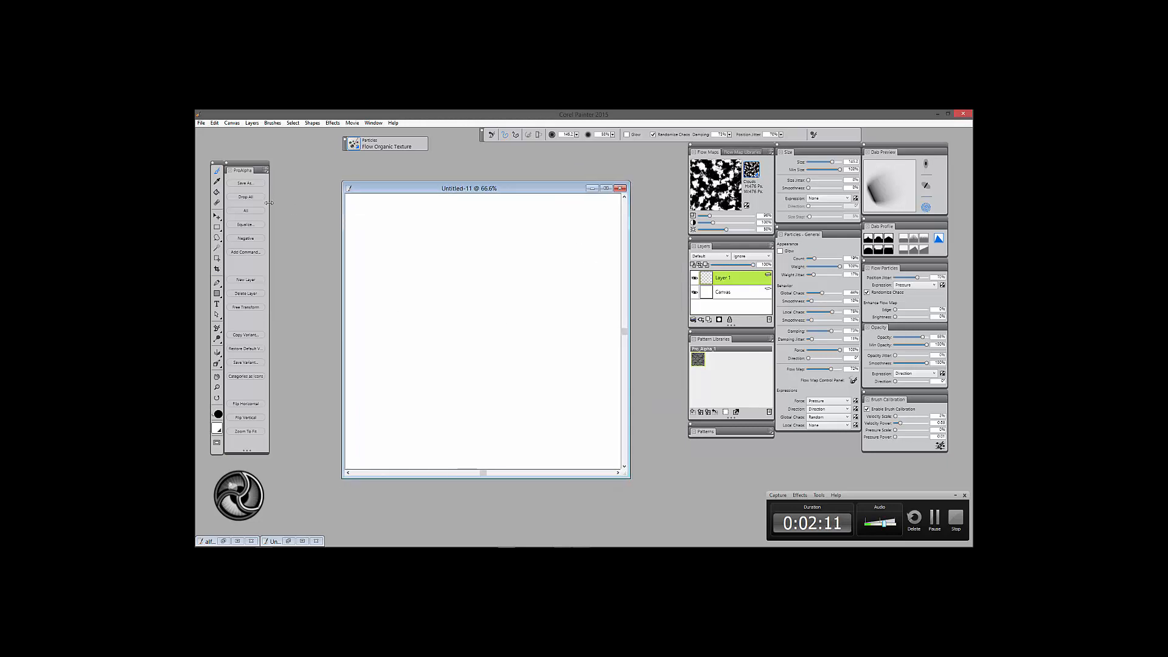
drag(632, 479, 646, 482)
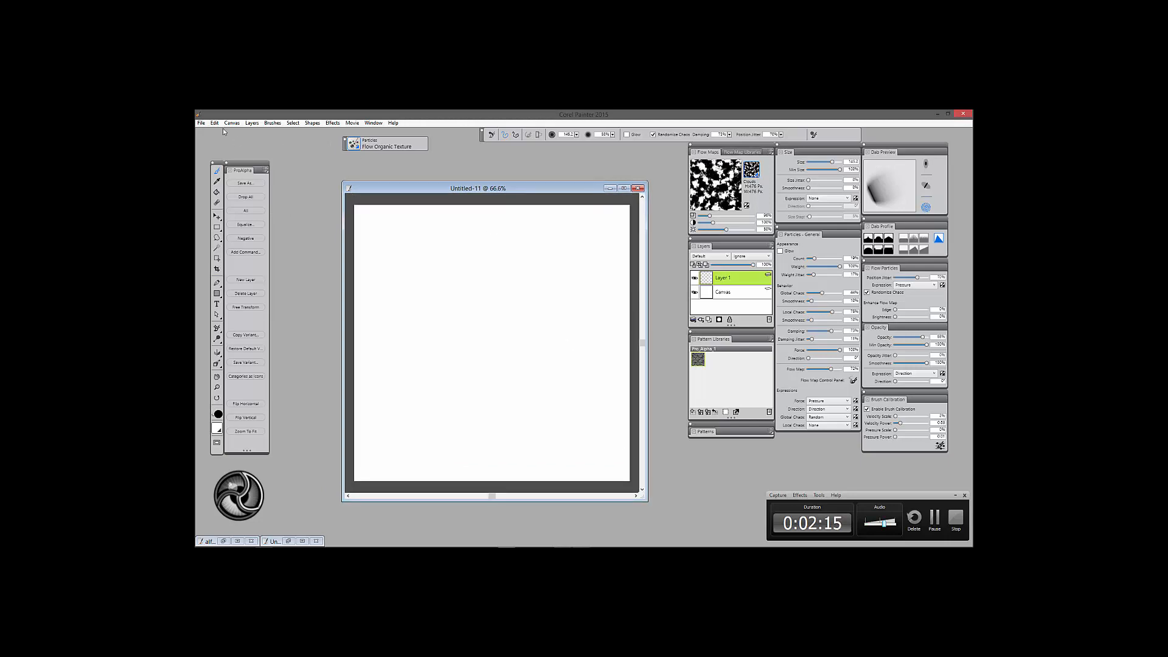
Check which document templates are available to open.
click(201, 123)
mouse_move(257, 163)
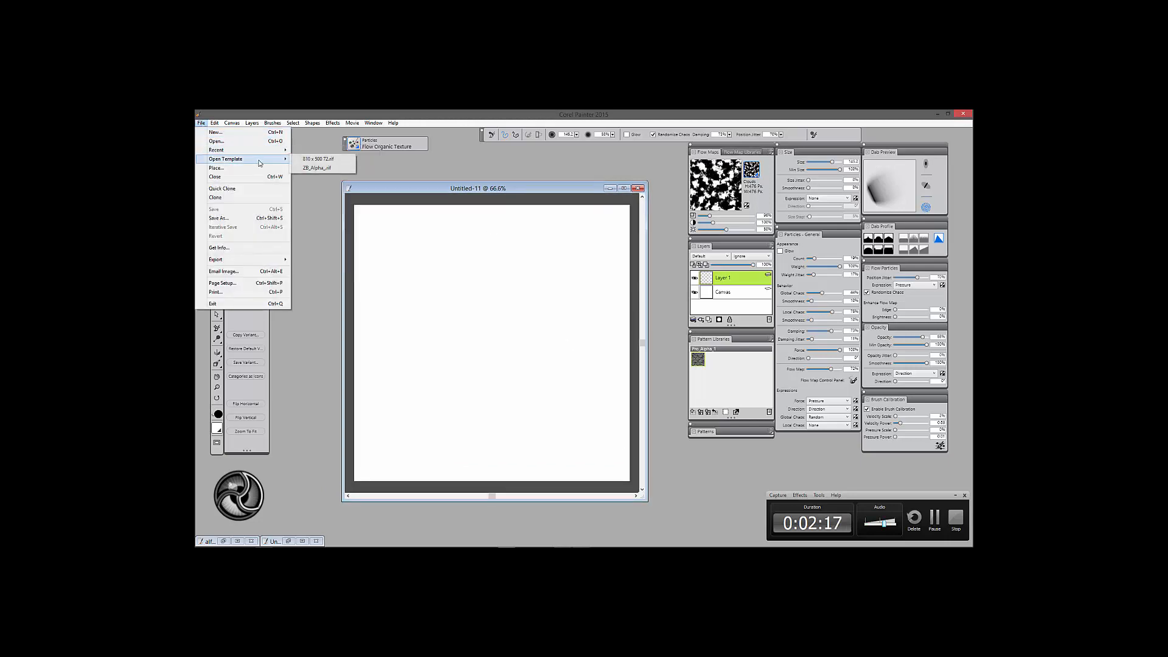
click(552, 190)
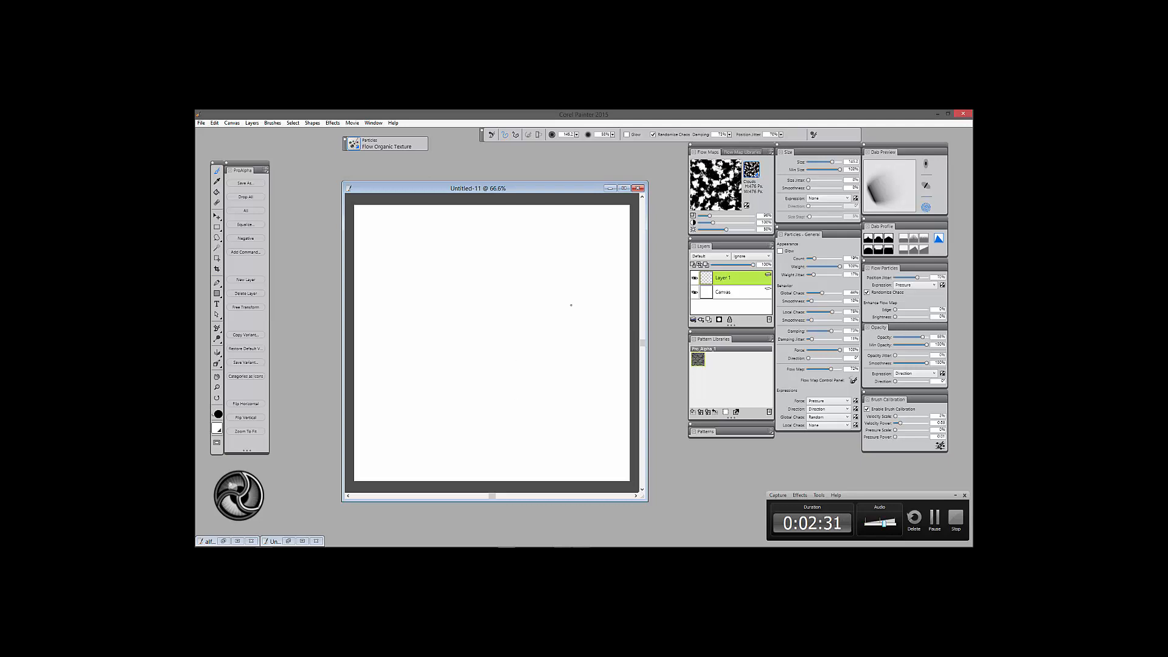
Choose the soft, pointed dab profile and paint a vertical column of texture along the canvas's left side.
click(879, 250)
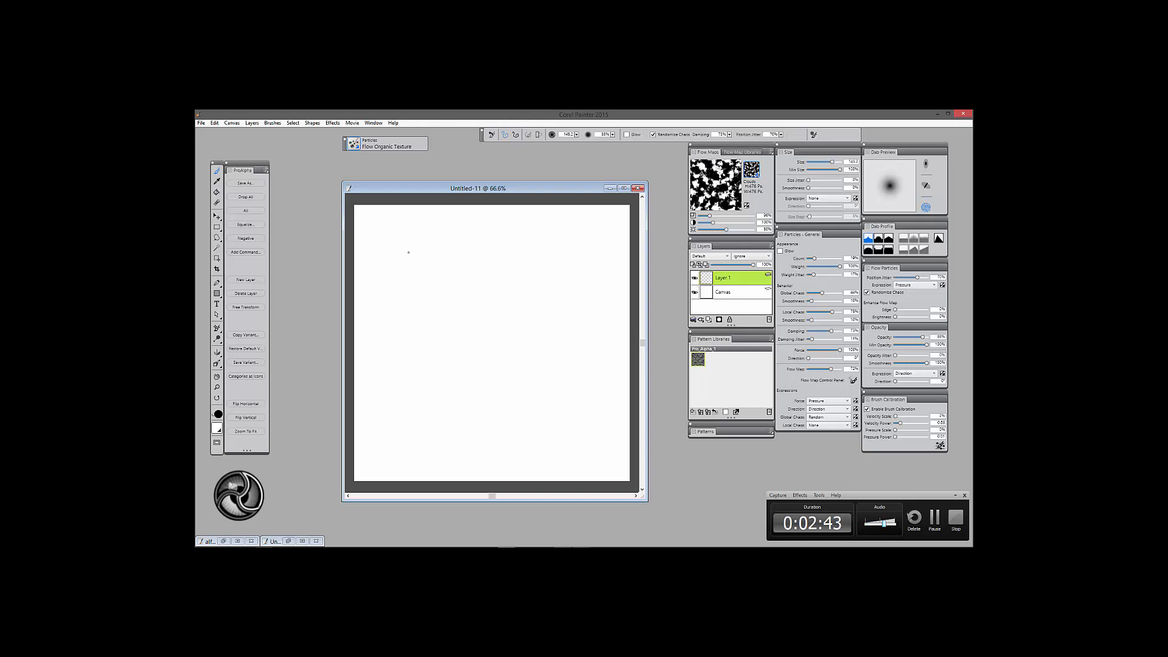
drag(392, 238, 390, 463)
drag(385, 210, 387, 475)
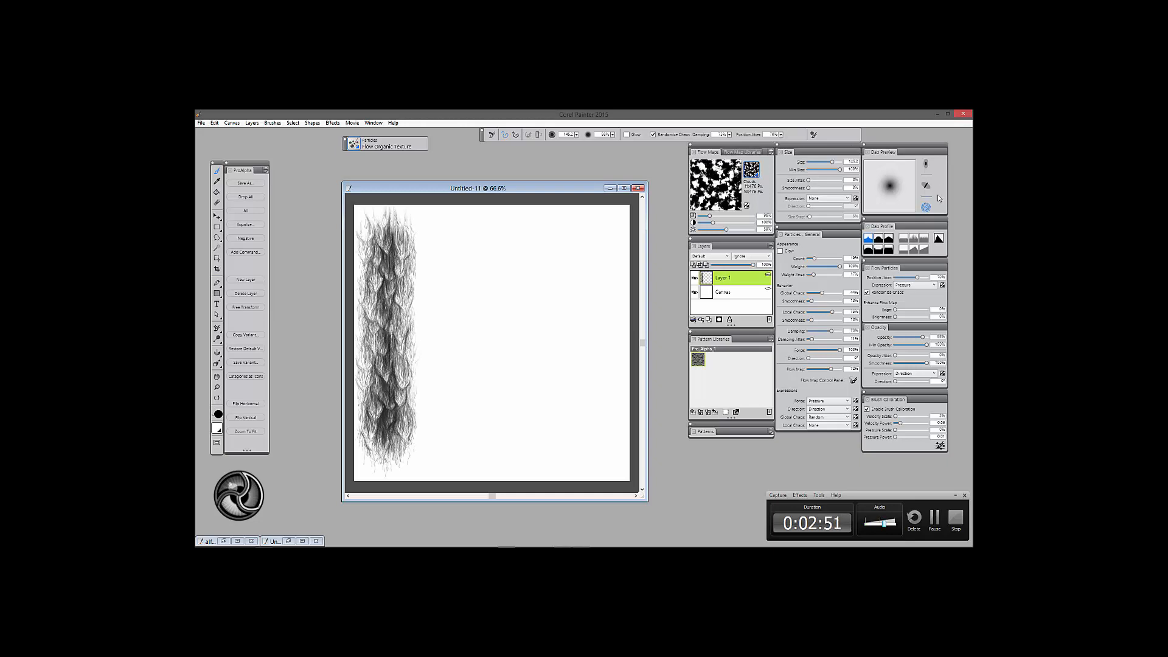
Switch to the triangular dab profile with the fan-shaped preview and paint a second vertical column beside the first.
click(937, 240)
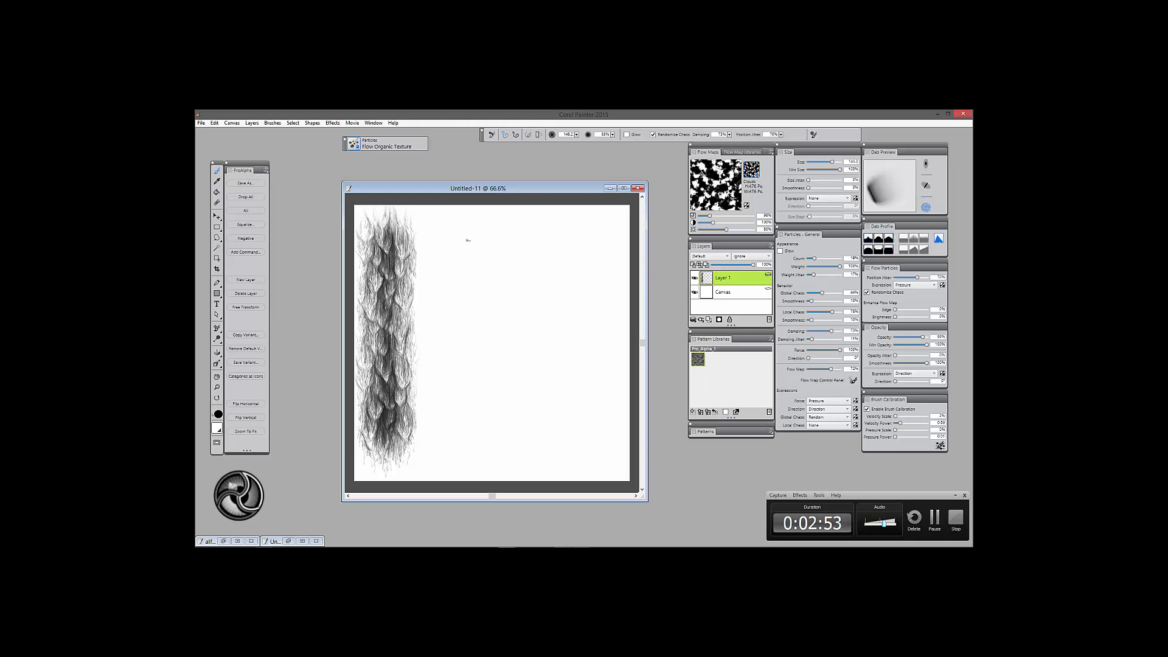
drag(450, 228, 438, 456)
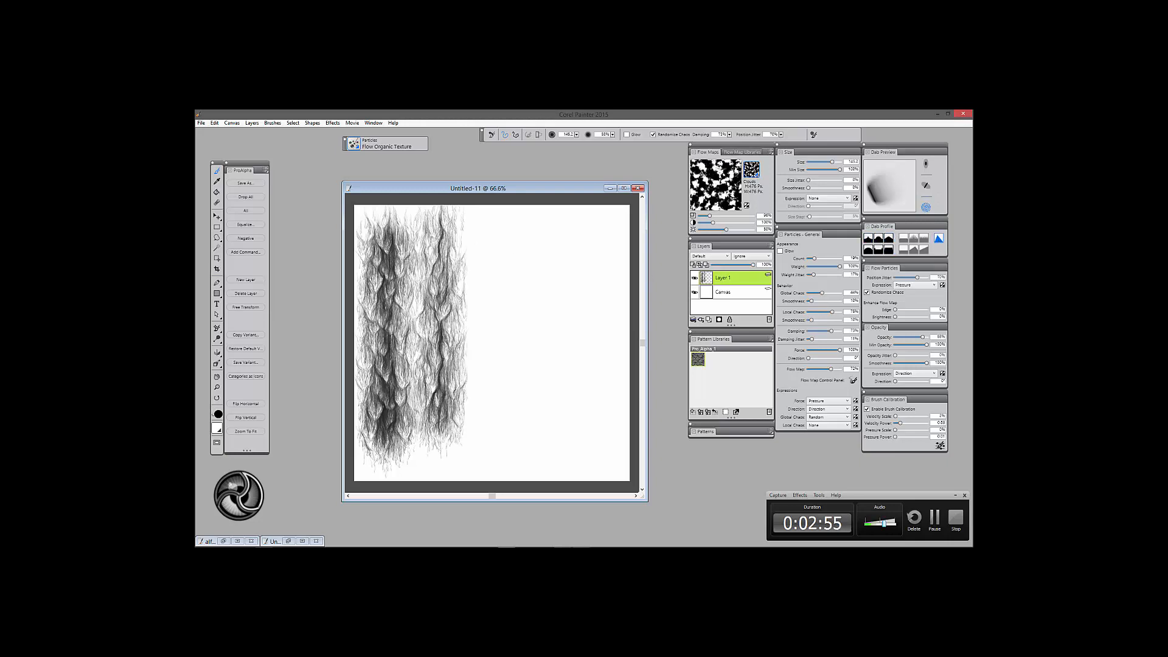
drag(435, 207, 432, 478)
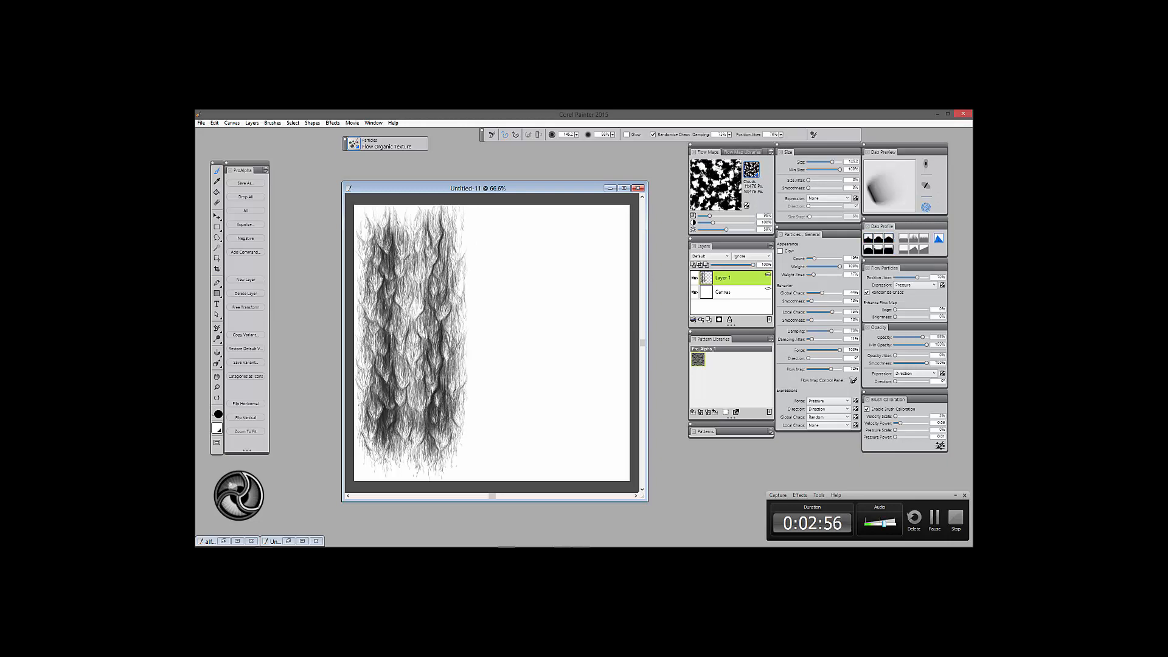
Switch to the solid round dab profile and paint more vertical strokes beside and between the existing columns.
click(888, 251)
drag(484, 209, 481, 468)
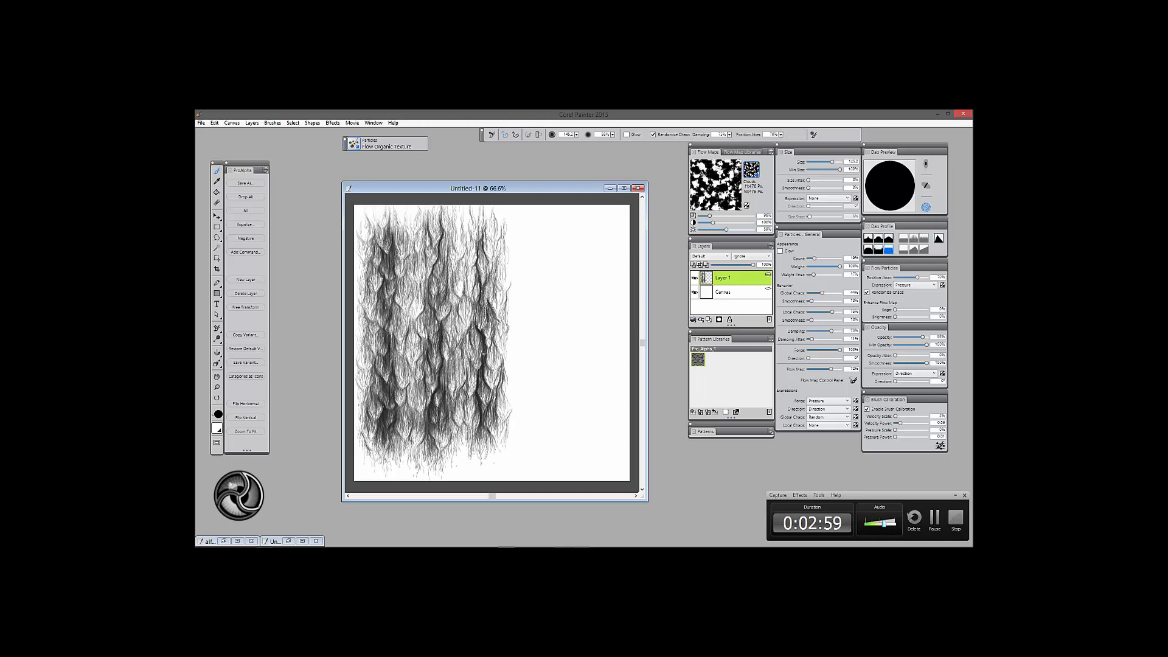
drag(486, 232, 484, 477)
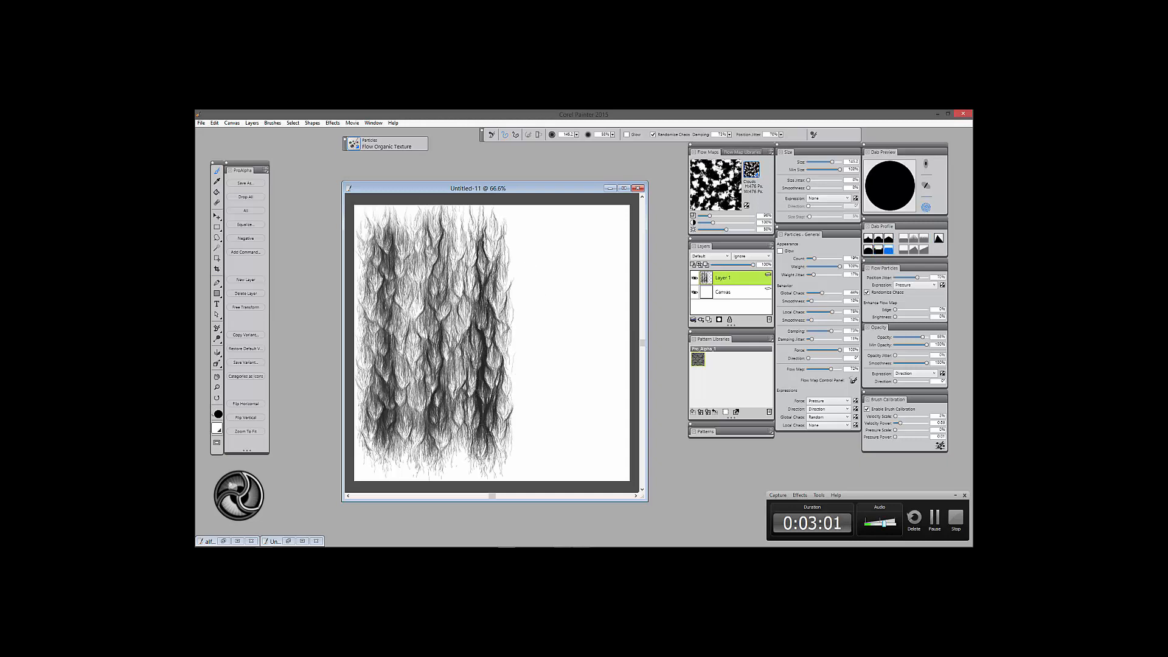
drag(419, 213, 418, 453)
drag(514, 213, 514, 472)
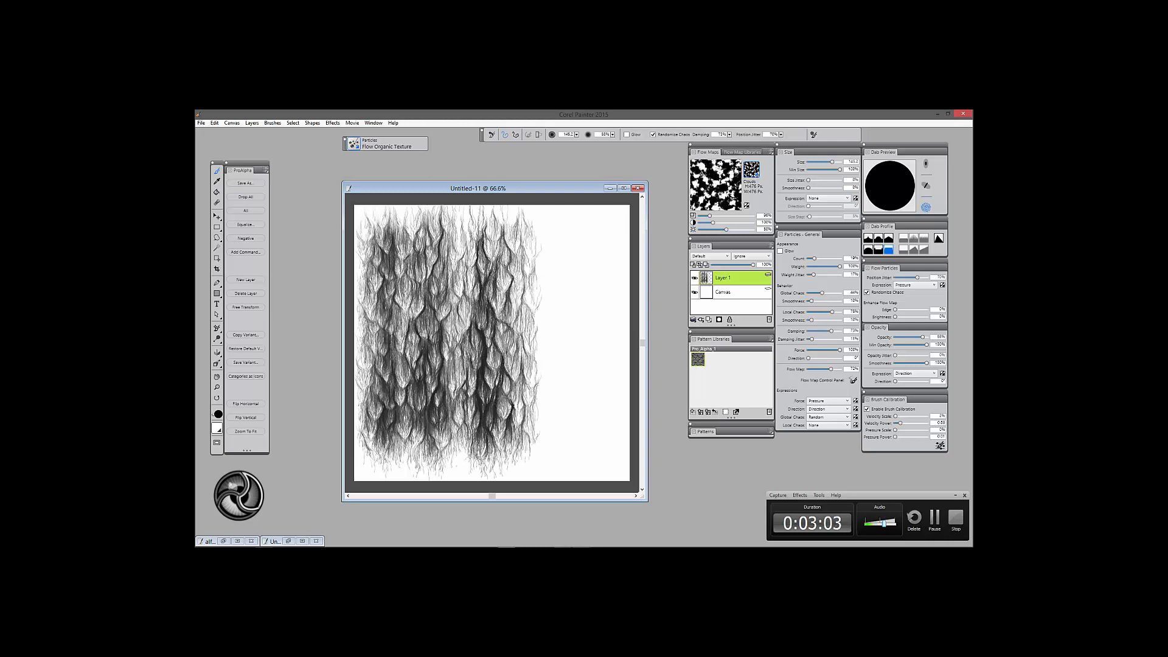
Return to the triangular dab profile and undo all the test strokes on the canvas.
click(939, 239)
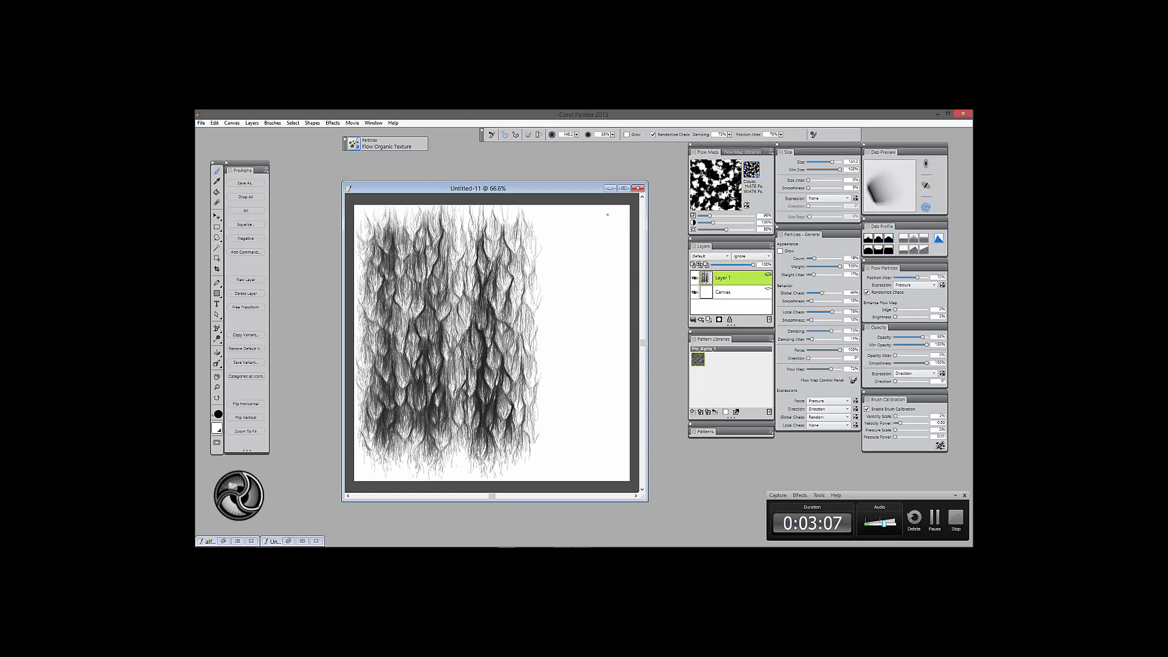
key(ctrl+z)
key(ctrl+z)
key(ctrl+z)
key(ctrl+z)
key(ctrl+z)
key(ctrl+z)
key(ctrl+z)
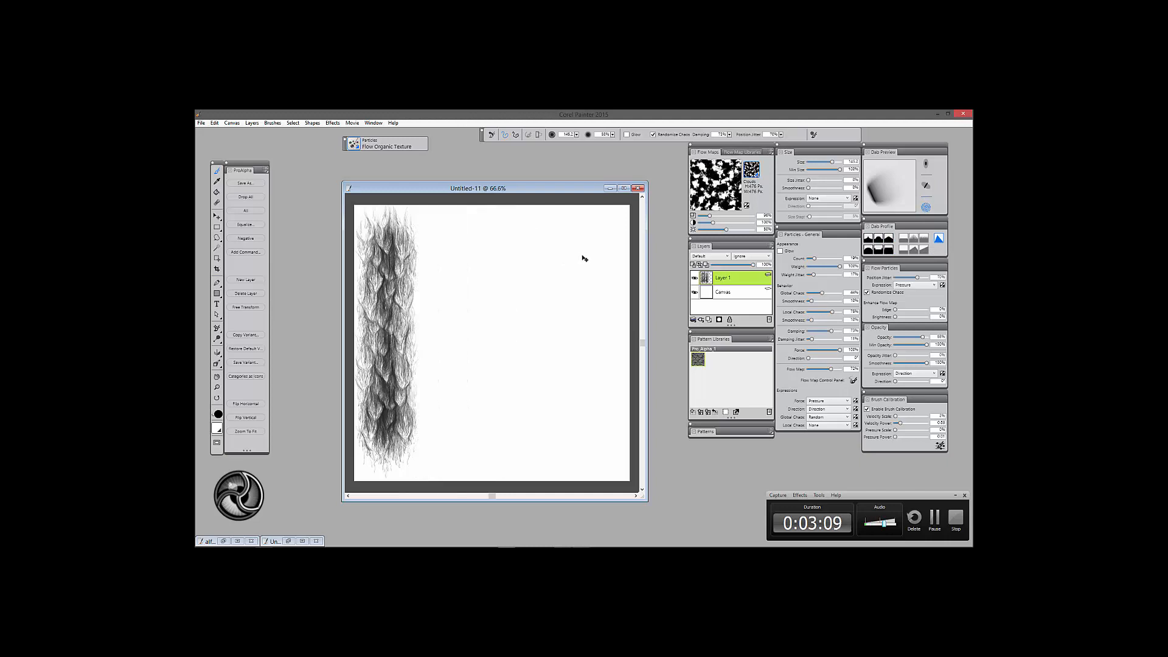
key(ctrl+z)
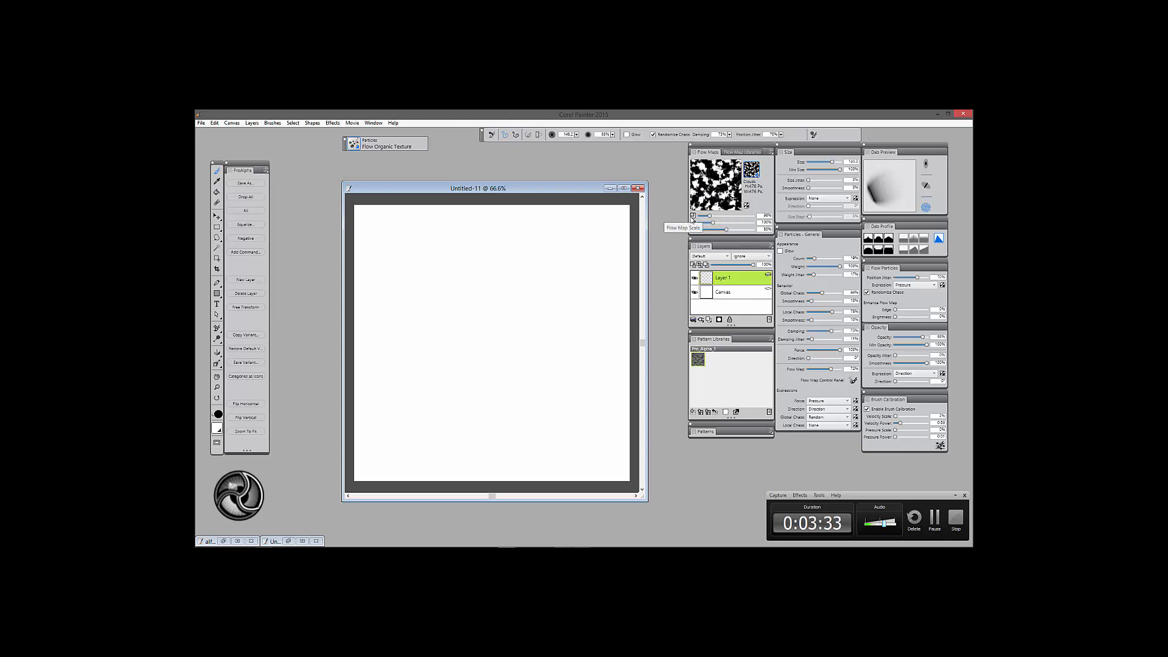
Set the flow map's scale and contrast to 100%.
mouse_move(711, 216)
mouse_down()
mouse_move(747, 224)
mouse_move(718, 225)
mouse_up()
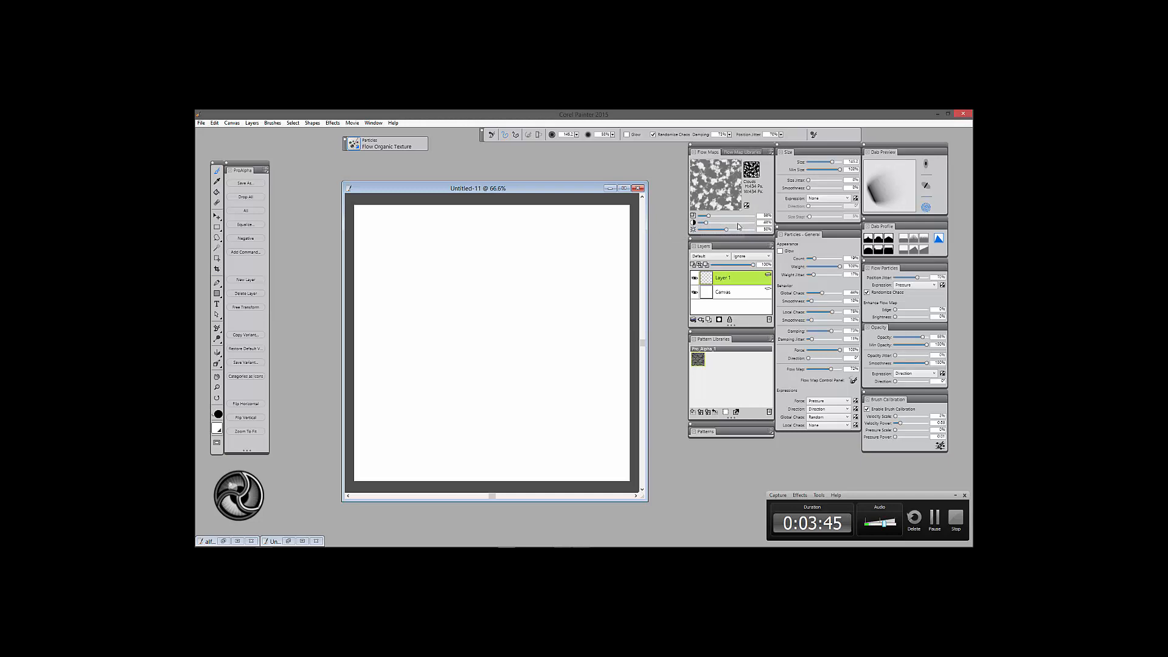
click(738, 224)
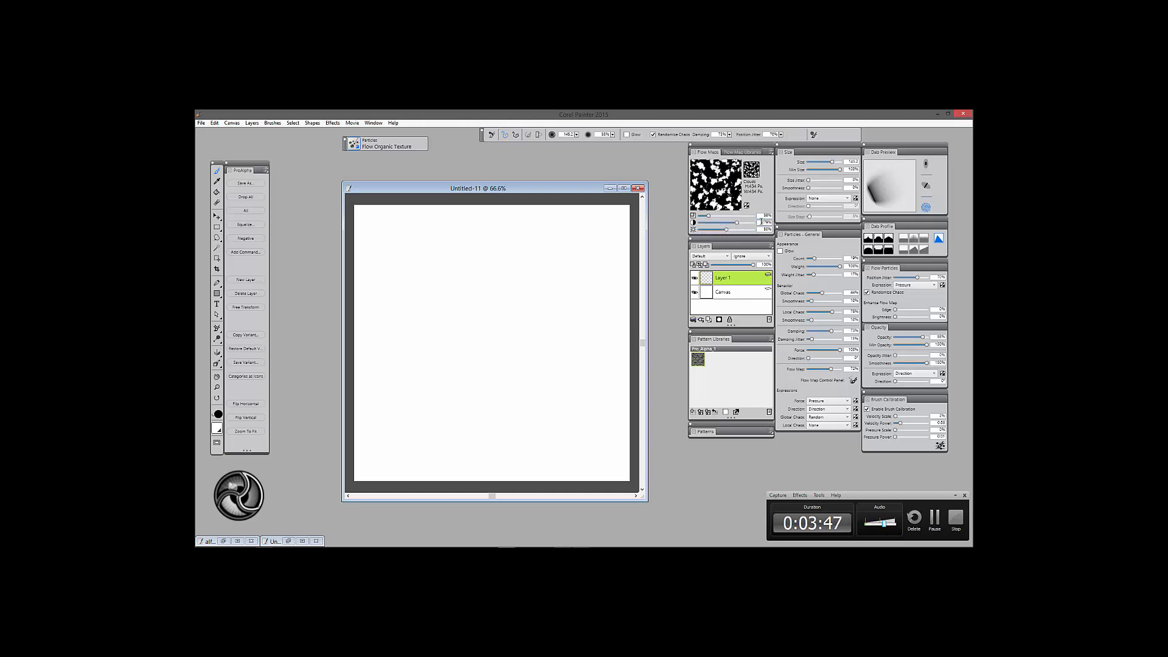
text(100)
key(Return)
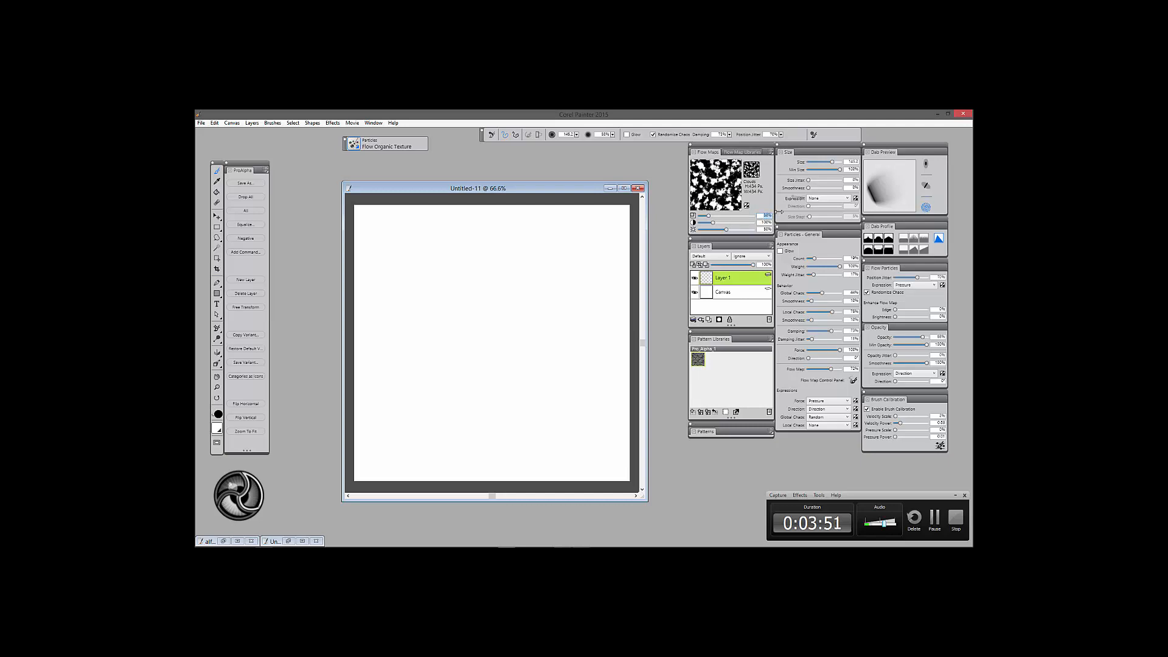
key(Return)
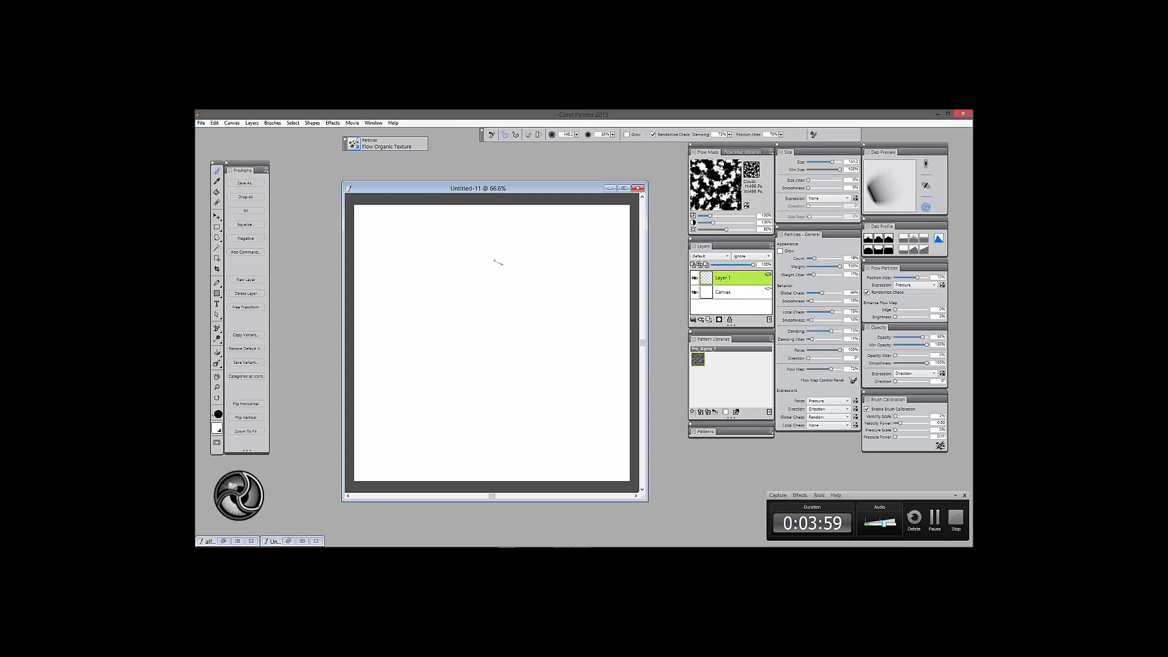
Paint dense, overlapping strokes over most of the canvas on Layer 1 with a larger brush.
mouse_move(495, 312)
mouse_down()
mouse_move(493, 368)
mouse_move(450, 298)
mouse_move(419, 347)
mouse_move(417, 274)
mouse_move(536, 237)
mouse_move(548, 283)
mouse_move(536, 359)
mouse_move(556, 365)
mouse_move(584, 329)
mouse_move(405, 286)
mouse_move(426, 225)
mouse_move(472, 311)
mouse_move(493, 420)
mouse_move(523, 429)
mouse_move(483, 317)
mouse_move(465, 368)
mouse_move(486, 389)
mouse_move(502, 341)
mouse_move(463, 359)
mouse_move(484, 323)
mouse_move(444, 323)
mouse_move(466, 292)
mouse_move(493, 352)
mouse_move(493, 395)
mouse_move(469, 298)
mouse_move(532, 374)
mouse_move(480, 280)
mouse_move(548, 219)
mouse_move(511, 292)
mouse_move(541, 274)
mouse_move(526, 341)
mouse_move(506, 304)
mouse_move(559, 304)
mouse_up()
mouse_move(518, 241)
mouse_down()
mouse_move(441, 265)
mouse_move(389, 255)
mouse_move(377, 280)
mouse_move(401, 365)
mouse_move(466, 383)
mouse_move(464, 398)
mouse_move(420, 426)
mouse_move(493, 393)
mouse_move(583, 461)
mouse_move(603, 353)
mouse_move(405, 322)
mouse_move(459, 259)
mouse_up()
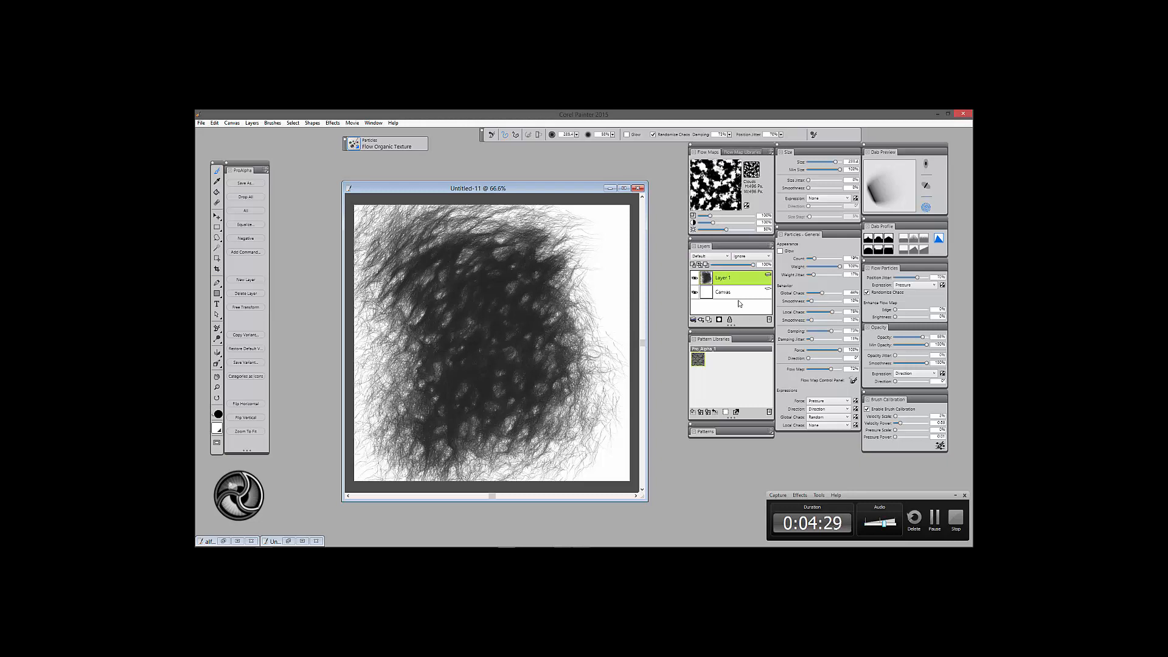
Add a new layer above Layer 1 and hide Layer 1.
click(709, 319)
click(694, 292)
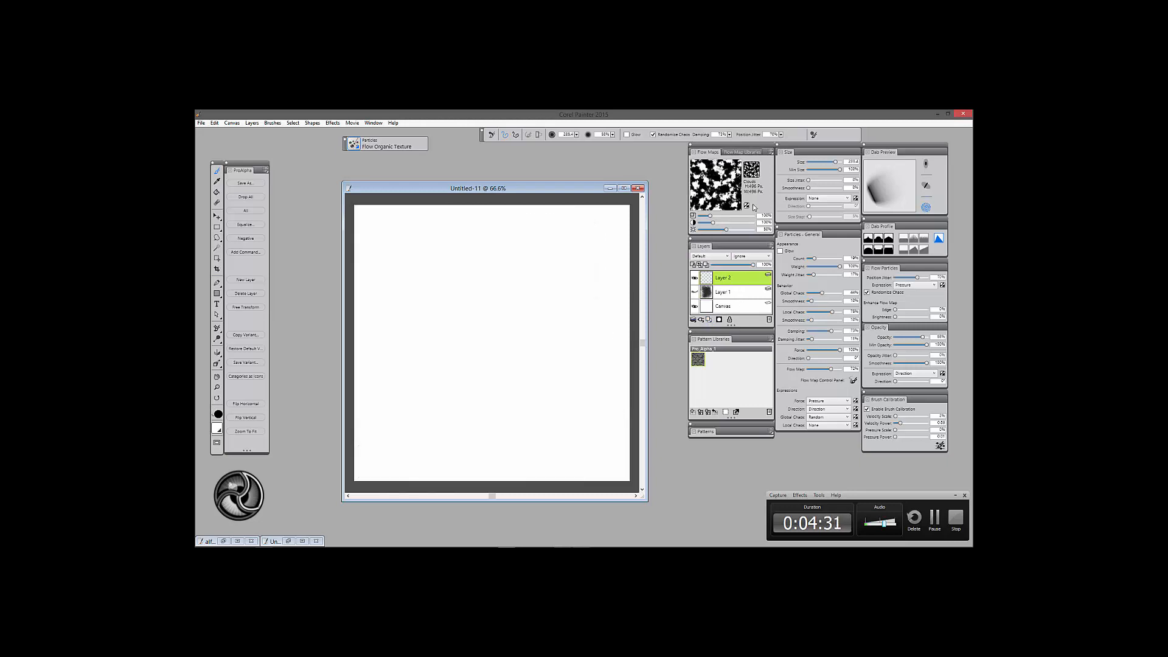
Try a stroke with the flow map scale greatly increased, and undo both the stroke and the added layer.
drag(711, 216, 745, 216)
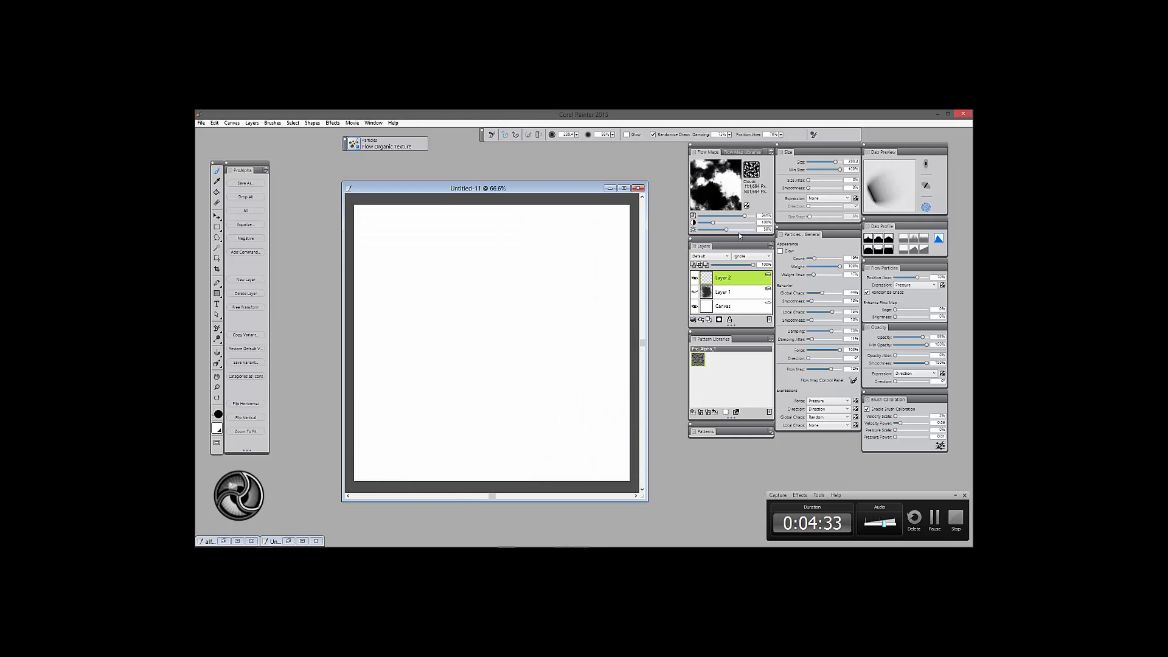
mouse_move(494, 300)
mouse_down()
mouse_move(505, 304)
mouse_move(487, 292)
mouse_move(499, 310)
mouse_move(517, 304)
mouse_move(487, 377)
mouse_move(438, 402)
mouse_move(420, 341)
mouse_move(499, 268)
mouse_move(542, 285)
mouse_move(520, 359)
mouse_up()
key(ctrl+z)
key(ctrl+z)
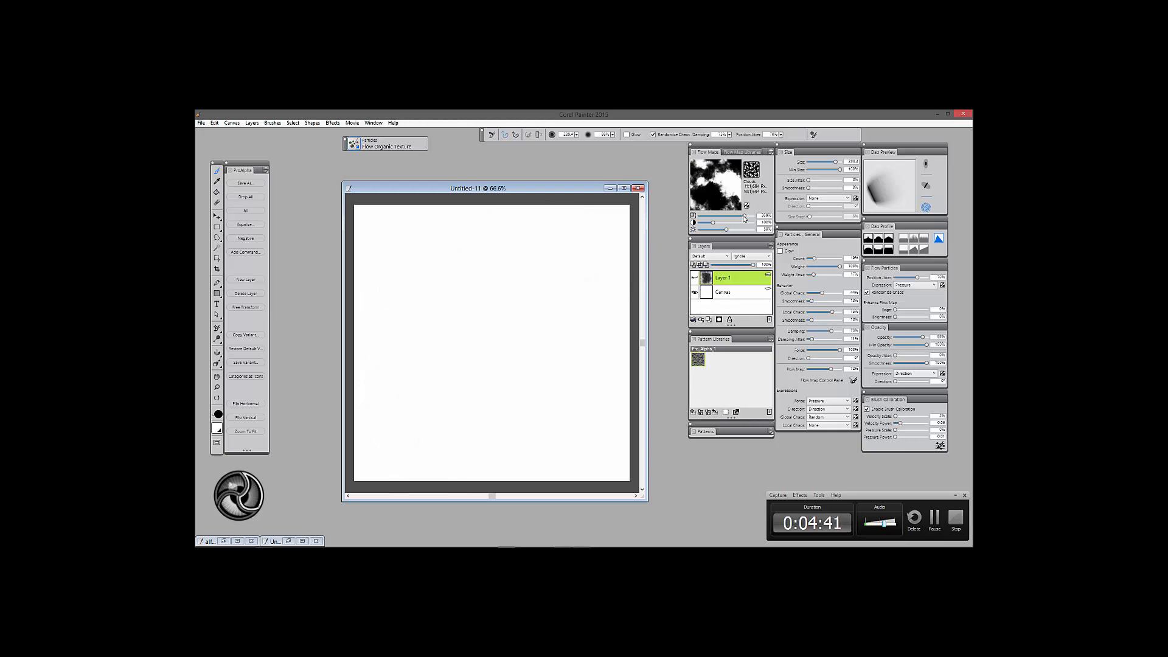
Reduce the flow map scale to less than 100% and add a new layer above Layer 1.
drag(712, 217, 707, 216)
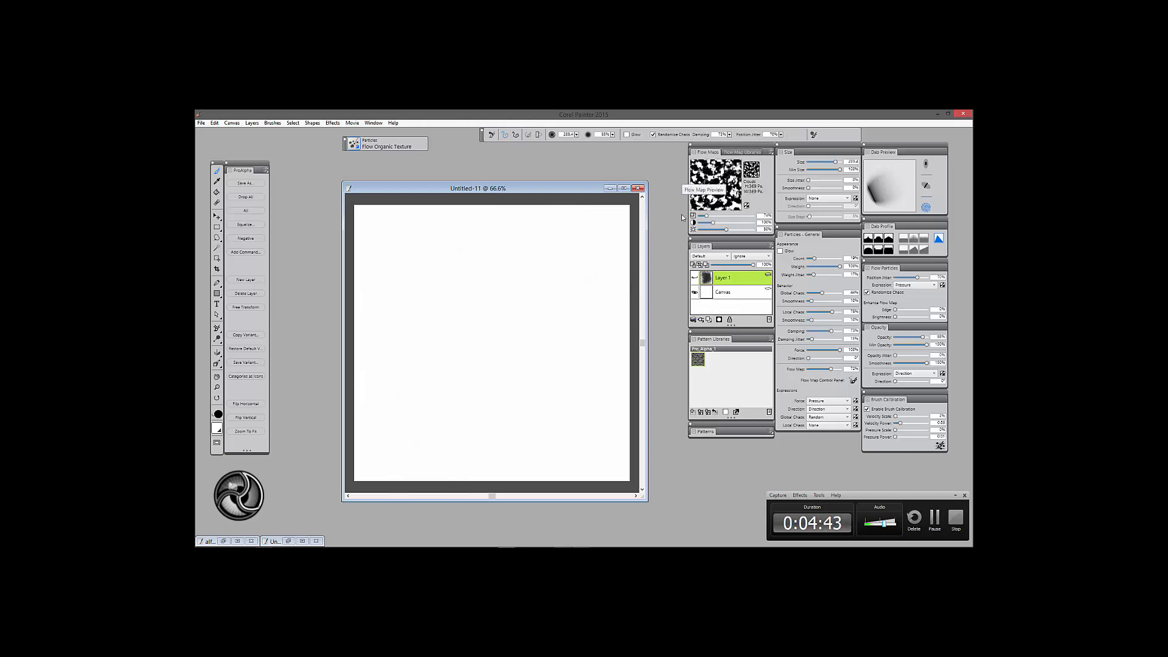
click(709, 321)
Try a stroke on the new layer, undo it, and reduce the brush size to about 42.
mouse_move(563, 258)
mouse_down()
mouse_move(484, 249)
mouse_move(486, 395)
mouse_move(520, 414)
mouse_move(524, 258)
mouse_move(539, 386)
mouse_up()
key(ctrl+z)
drag(487, 295, 502, 295)
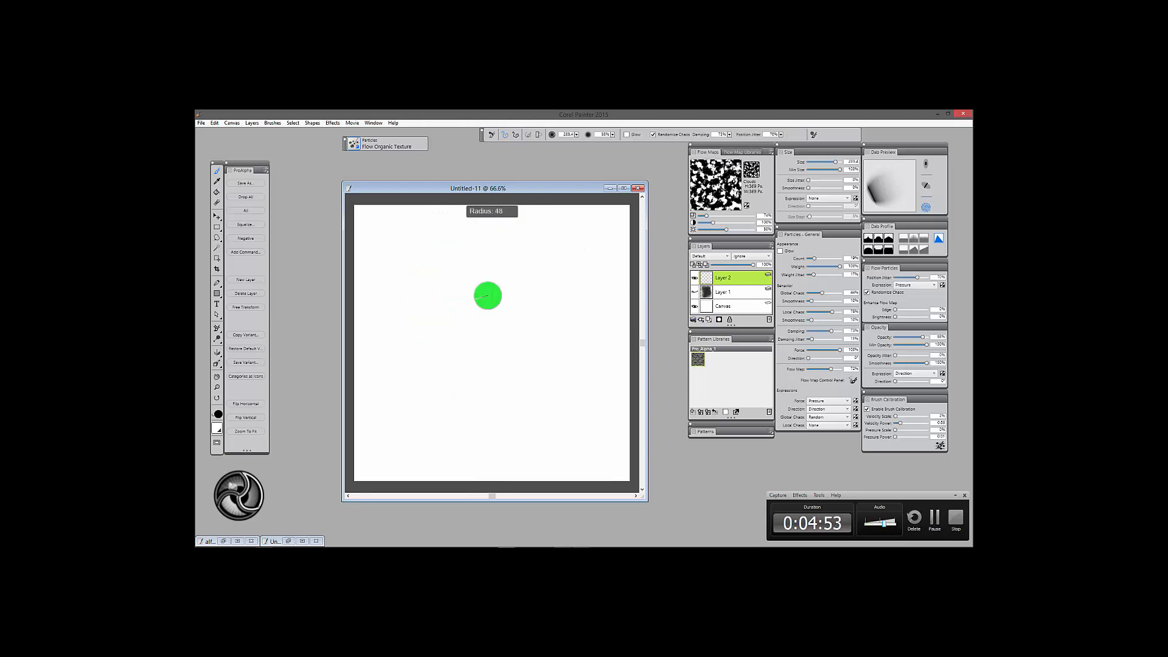
Try several winding vertical strokes with the smaller brush on Layer 2, and undo them all.
mouse_move(472, 256)
mouse_down()
mouse_move(491, 313)
mouse_move(476, 354)
mouse_move(493, 435)
mouse_up()
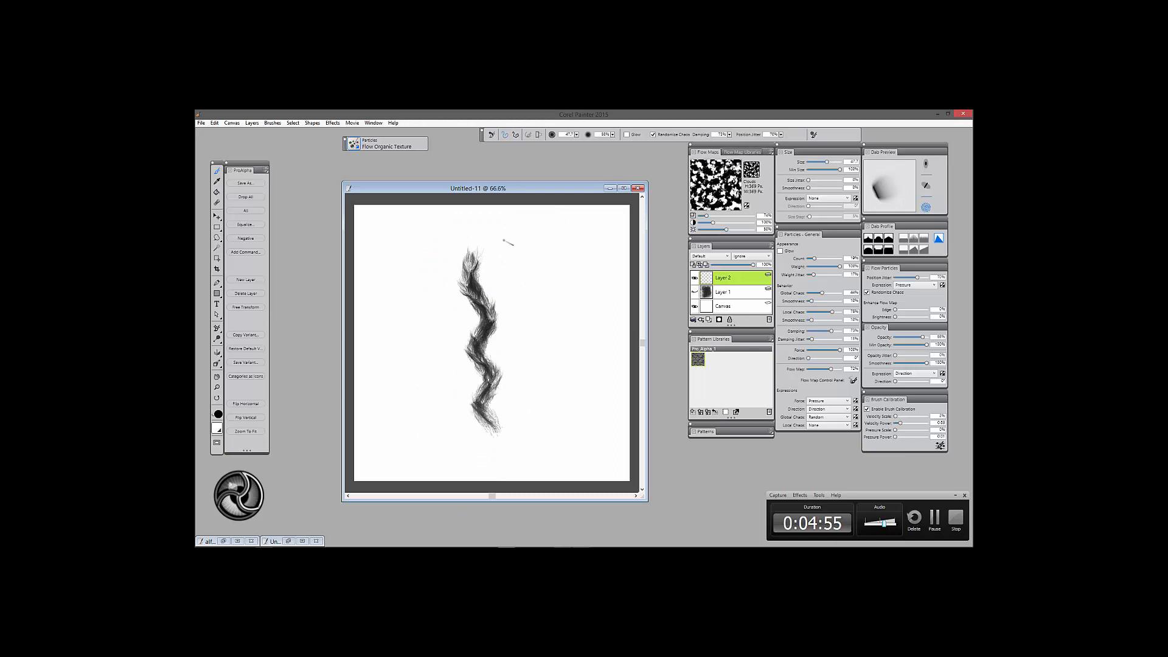
mouse_move(477, 222)
mouse_down()
mouse_move(509, 254)
mouse_move(490, 289)
mouse_move(514, 317)
mouse_move(506, 344)
mouse_move(524, 420)
mouse_up()
drag(519, 231, 550, 426)
mouse_move(426, 255)
mouse_down()
mouse_move(475, 343)
mouse_move(483, 437)
mouse_up()
mouse_move(460, 301)
mouse_down()
mouse_move(466, 346)
mouse_move(428, 306)
mouse_move(440, 251)
mouse_move(494, 266)
mouse_up()
key(ctrl+z)
key(ctrl+z)
key(ctrl+z)
key(ctrl+z)
key(ctrl+z)
key(ctrl+z)
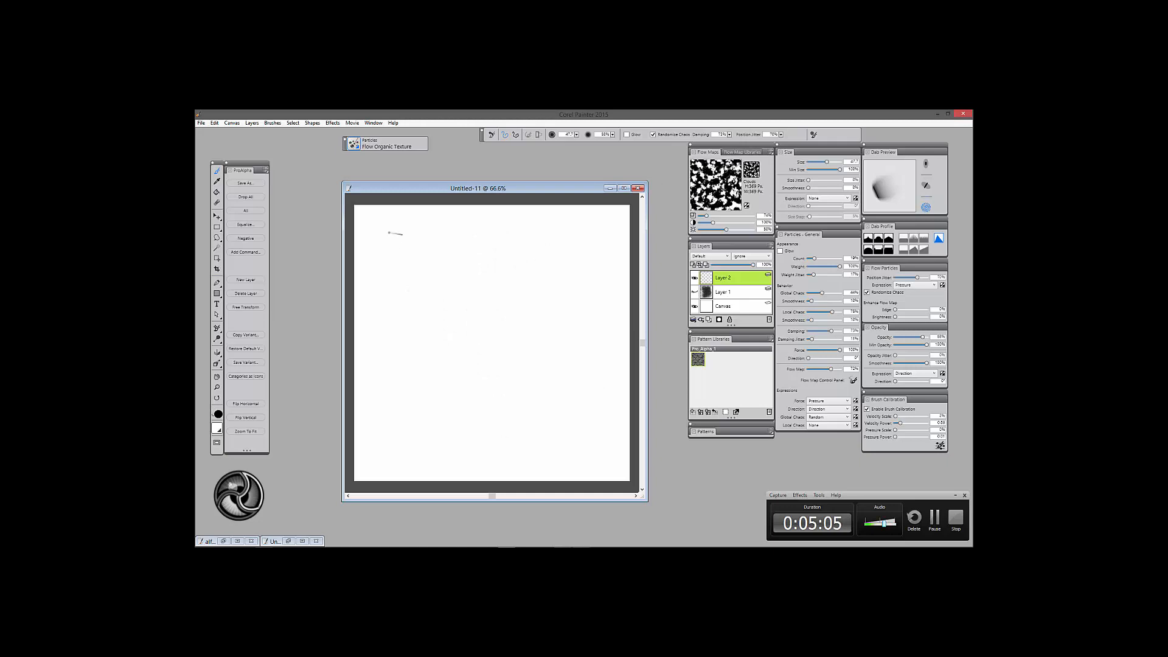
Paint overlapping vertical strokes down the left part of the canvas on Layer 2 to build a scaly texture.
mouse_move(388, 232)
mouse_down()
mouse_move(391, 459)
mouse_move(407, 302)
mouse_move(405, 455)
mouse_up()
drag(417, 254, 415, 452)
drag(418, 316, 416, 446)
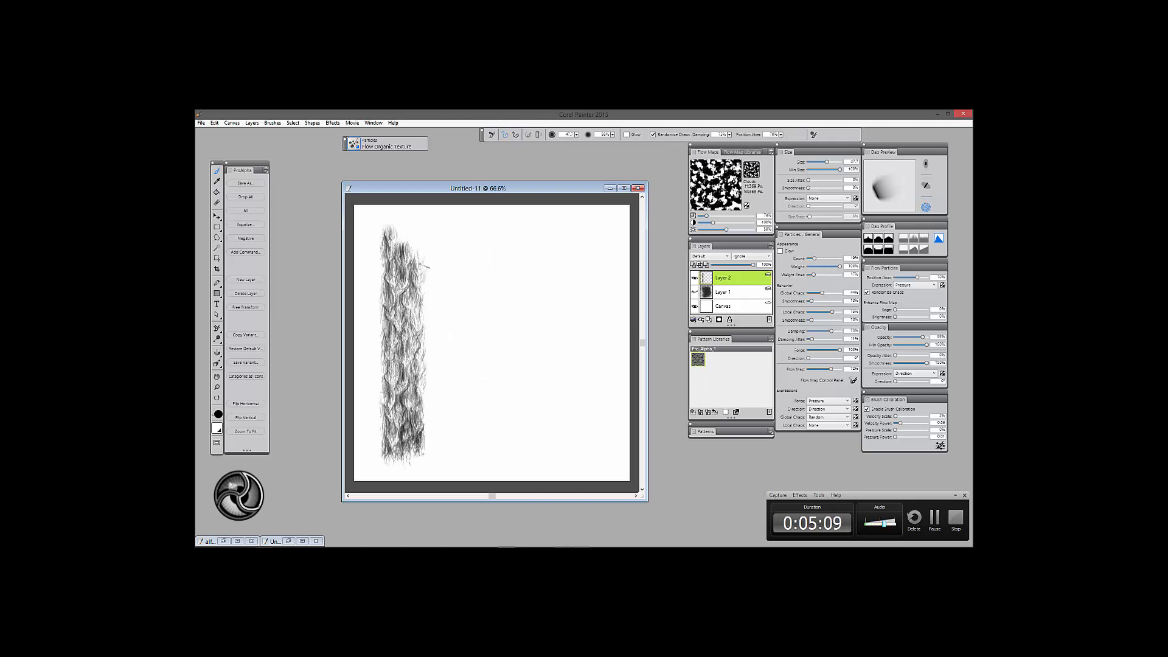
mouse_move(421, 235)
mouse_down()
mouse_move(421, 433)
mouse_move(407, 446)
mouse_up()
mouse_move(367, 235)
mouse_down()
mouse_move(367, 446)
mouse_move(381, 447)
mouse_up()
drag(373, 320, 375, 451)
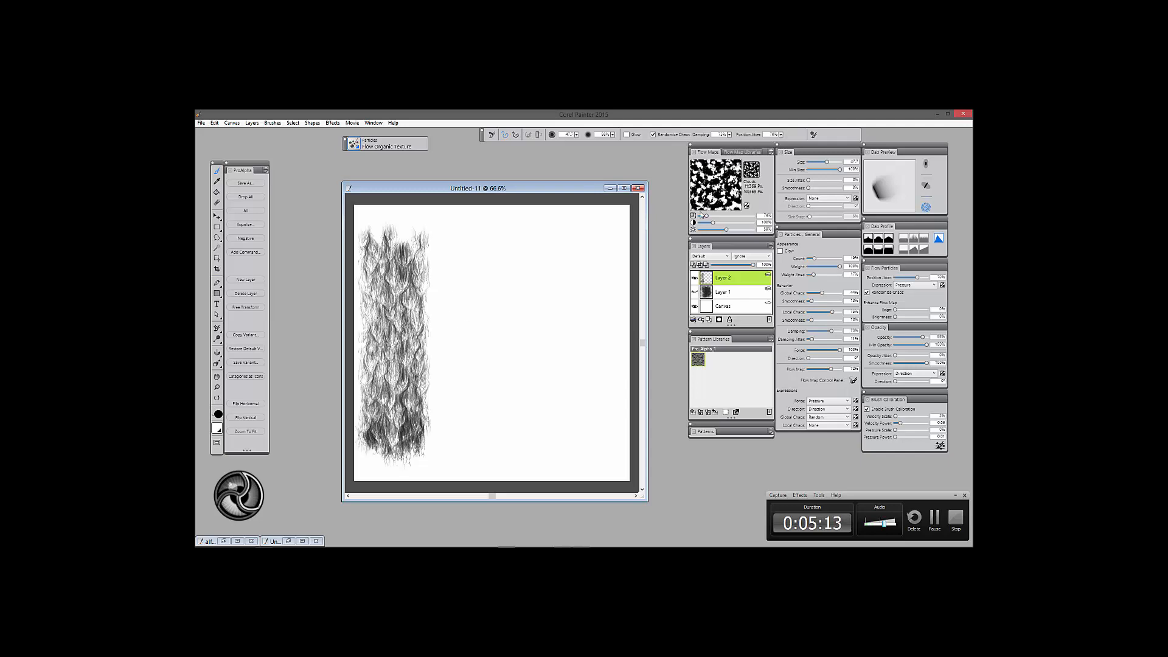
Increase the flow map scale to about 200%, enlarge the brush, and paint vertical strokes beside the scaly column.
drag(707, 216, 709, 216)
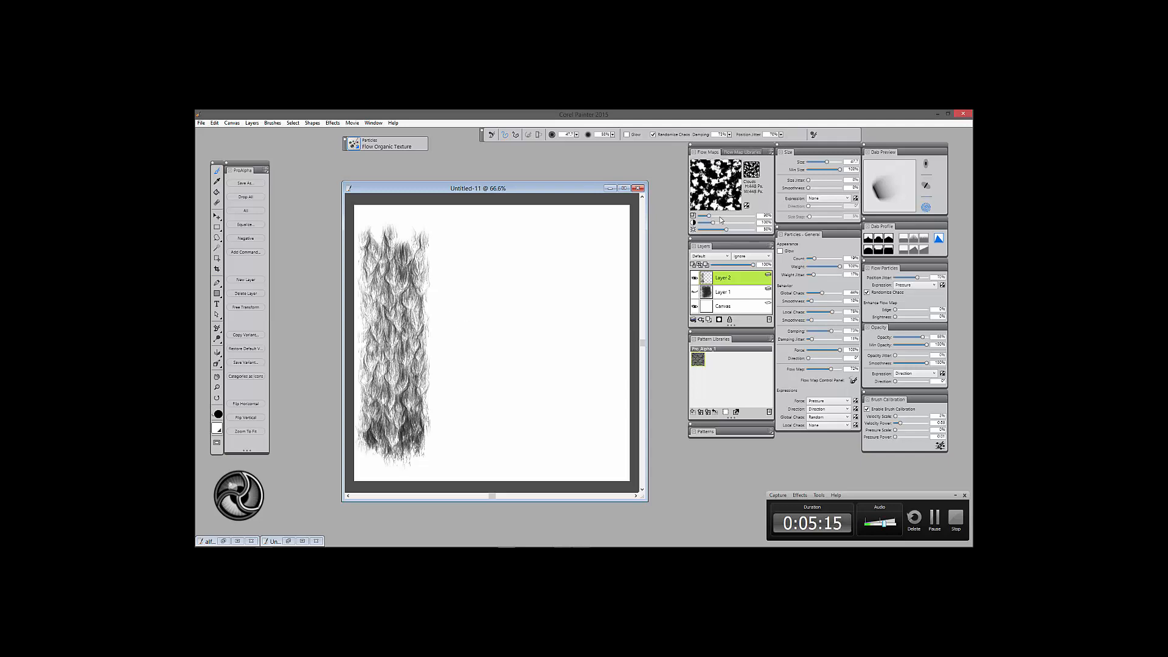
click(729, 216)
drag(435, 235, 436, 430)
drag(450, 301, 495, 301)
mouse_move(446, 240)
mouse_down()
mouse_move(443, 429)
mouse_move(442, 322)
mouse_move(442, 417)
mouse_up()
drag(439, 244, 441, 423)
drag(441, 249, 441, 389)
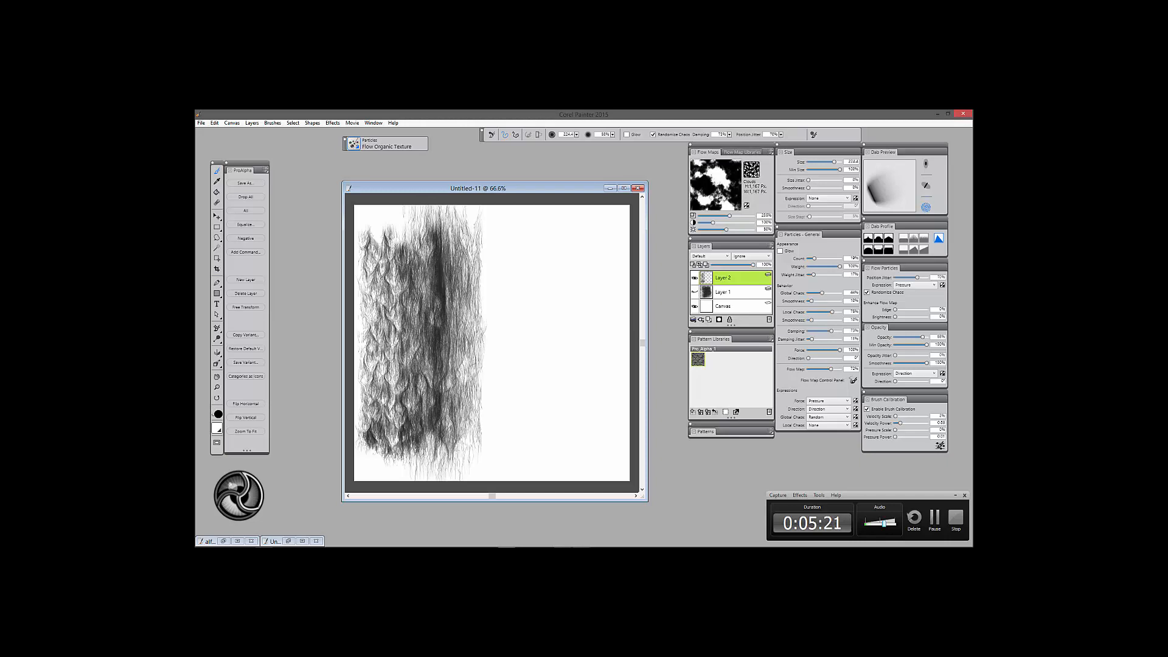
Extend the fibrous texture on Layer 2 with repeated vertical strokes right of the canvas centre.
drag(497, 244, 496, 422)
drag(497, 246, 497, 420)
drag(498, 246, 497, 423)
mouse_move(497, 246)
mouse_down()
mouse_move(491, 283)
mouse_move(435, 349)
mouse_move(442, 246)
mouse_move(439, 344)
mouse_move(478, 426)
mouse_up()
drag(478, 245, 479, 425)
mouse_move(478, 247)
mouse_down()
mouse_move(479, 425)
mouse_move(507, 413)
mouse_up()
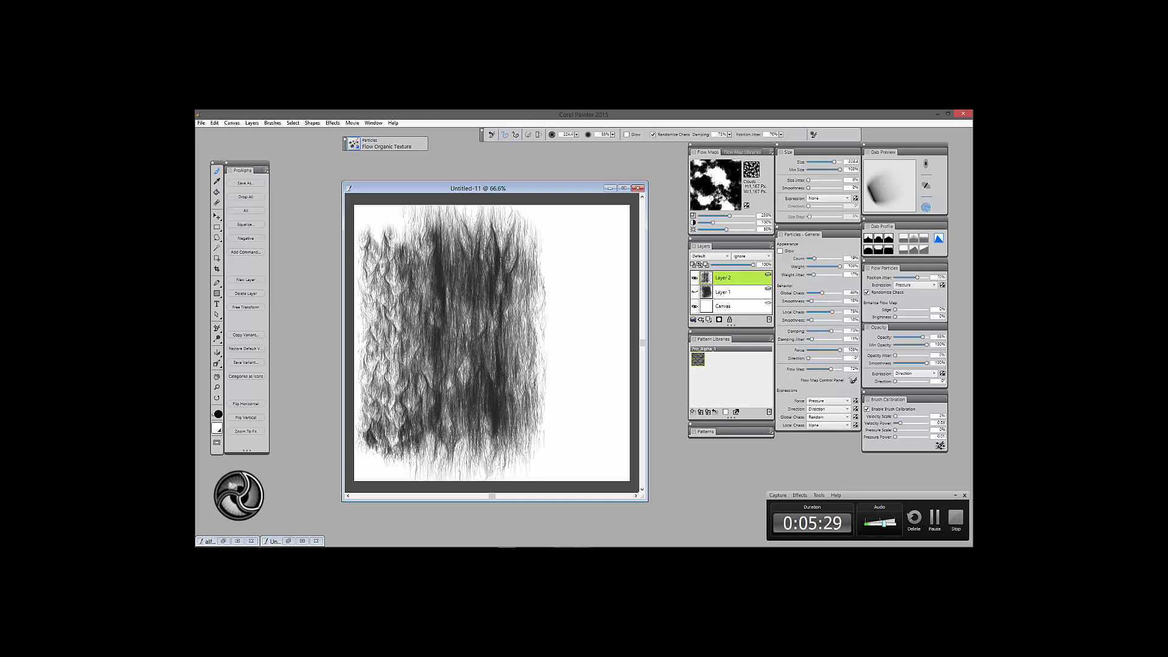
Start a new layer with Layer 2 hidden, and choose the dotted flow map texture.
click(709, 320)
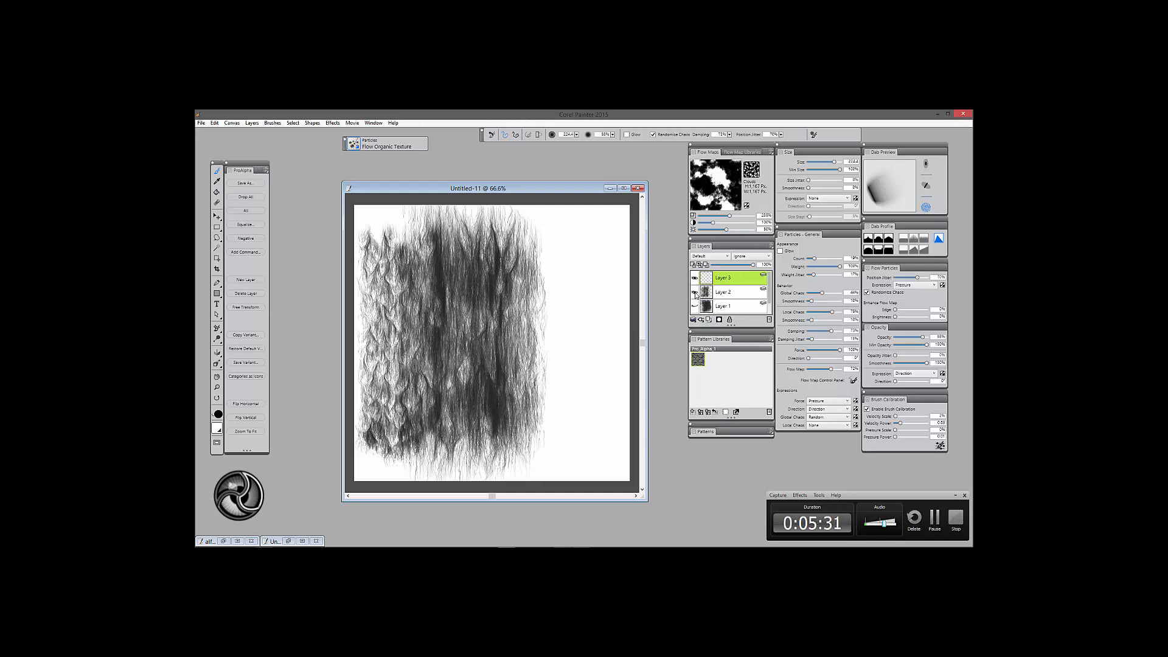
click(695, 292)
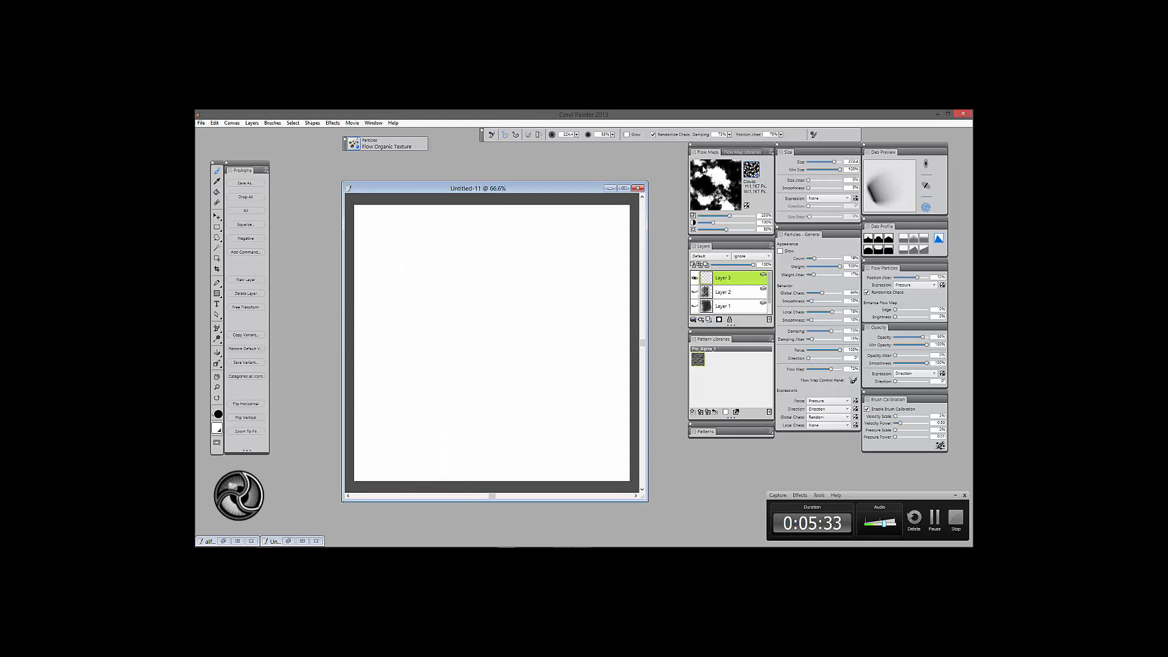
click(756, 179)
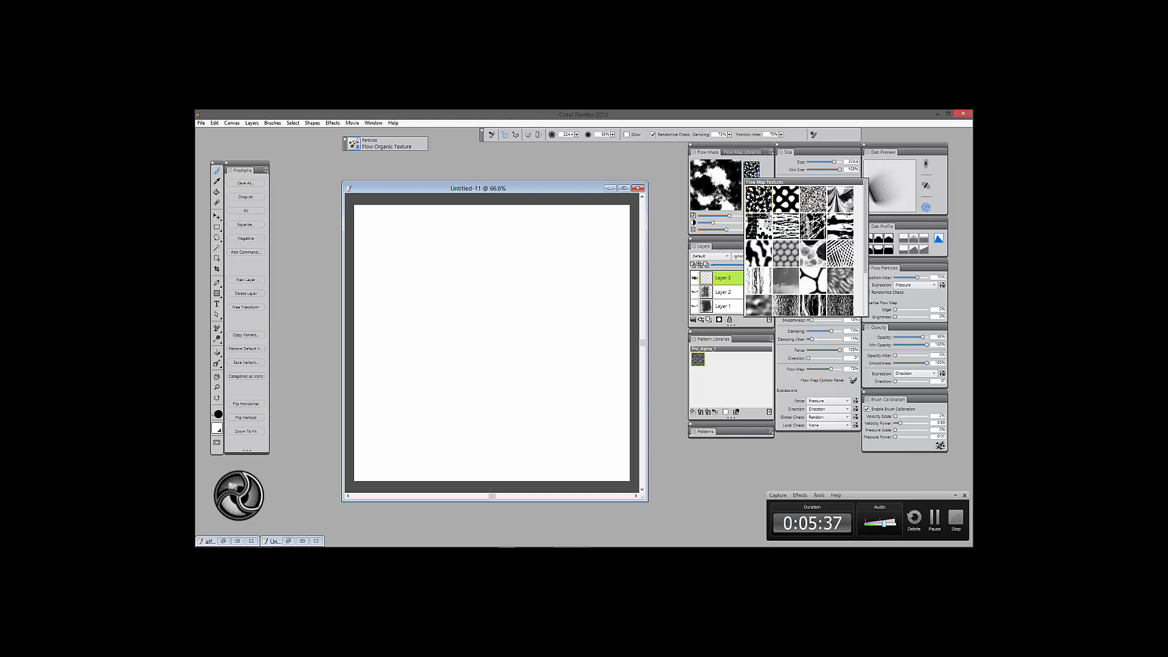
click(786, 199)
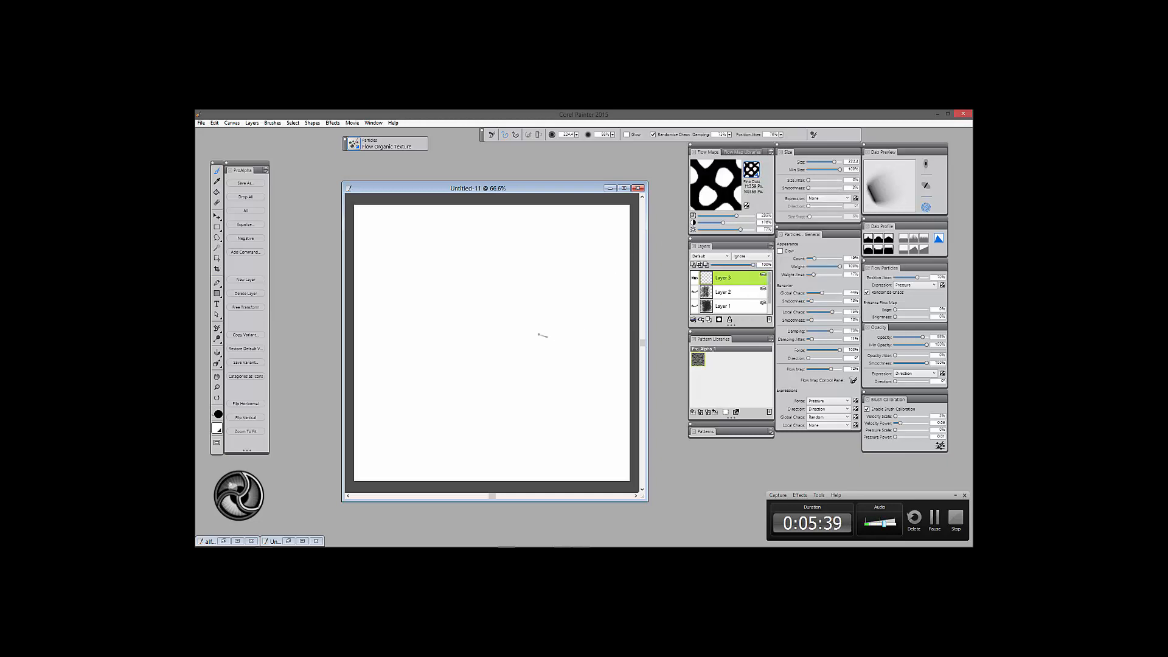
Try a round cross-hatched patch with a smaller brush and a reduced flow map scale, and undo it.
drag(508, 330, 504, 329)
drag(721, 217, 719, 217)
mouse_move(511, 339)
mouse_down()
mouse_move(496, 326)
mouse_move(481, 331)
mouse_move(487, 352)
mouse_move(523, 304)
mouse_move(469, 368)
mouse_move(505, 283)
mouse_move(535, 366)
mouse_move(447, 319)
mouse_move(530, 277)
mouse_move(517, 402)
mouse_move(429, 292)
mouse_move(548, 340)
mouse_move(426, 341)
mouse_move(578, 316)
mouse_move(547, 420)
mouse_move(557, 268)
mouse_move(560, 389)
mouse_move(438, 268)
mouse_up()
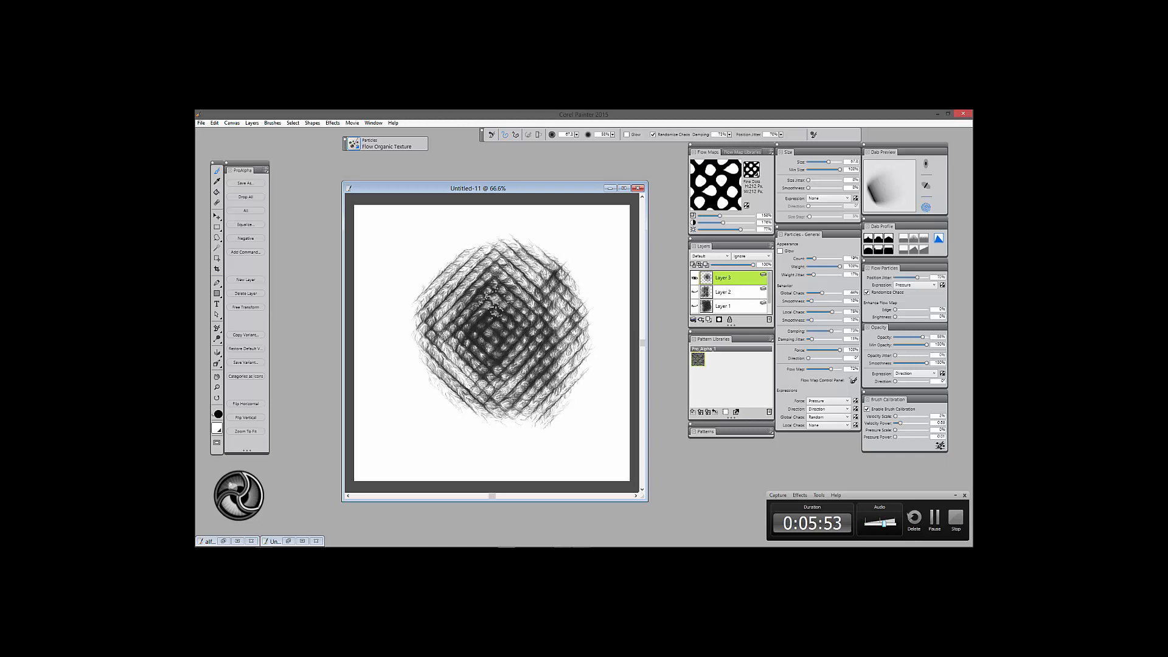
mouse_move(496, 303)
mouse_down()
mouse_move(514, 280)
mouse_move(490, 389)
mouse_up()
key(ctrl+z)
key(ctrl+z)
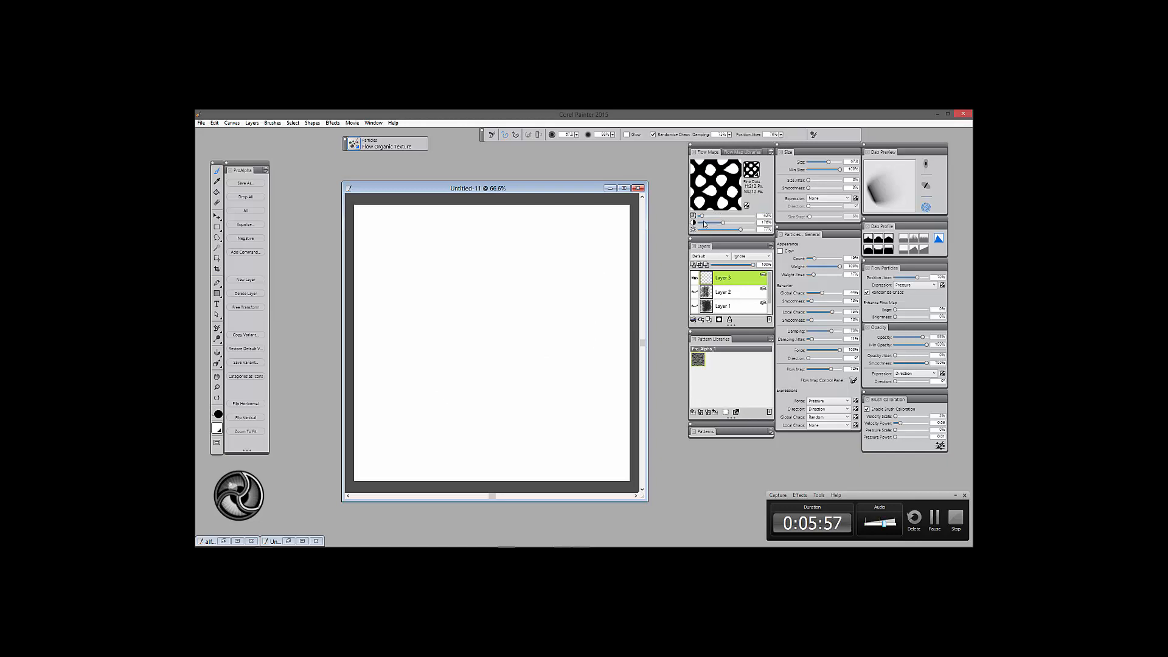
Enlarge the brush, try a round patch with a very small flow map scale, and undo the patch.
drag(492, 328, 537, 328)
mouse_move(529, 260)
mouse_down()
mouse_move(484, 301)
mouse_move(499, 365)
mouse_move(504, 292)
mouse_move(548, 365)
mouse_move(578, 274)
mouse_move(474, 414)
mouse_up()
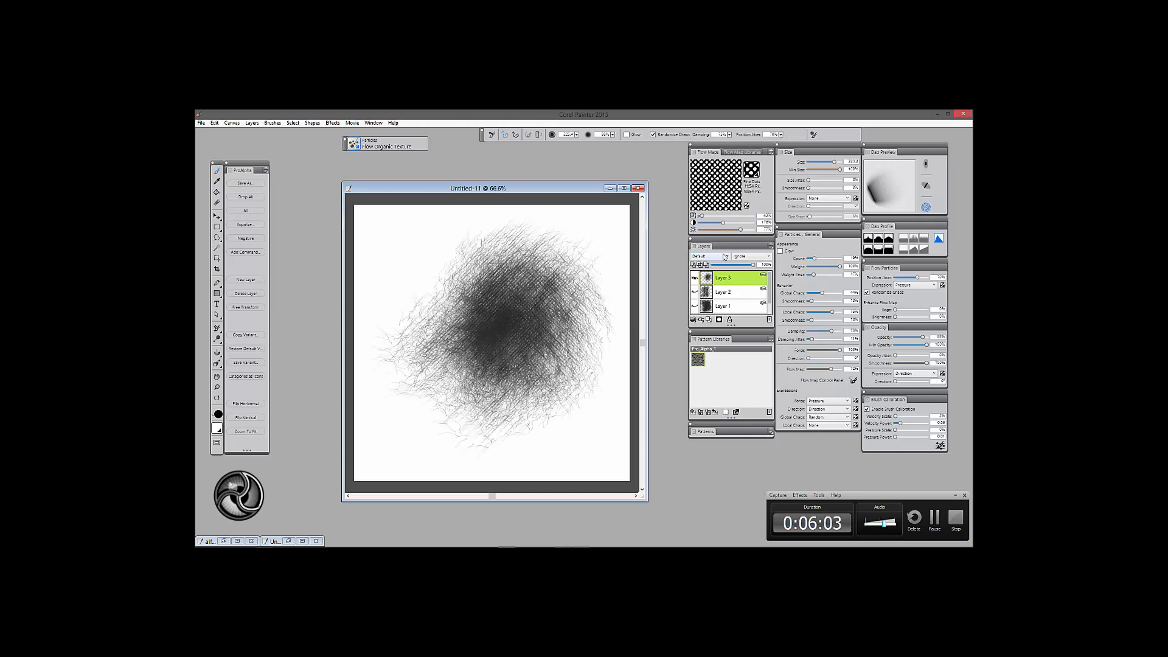
key(ctrl+z)
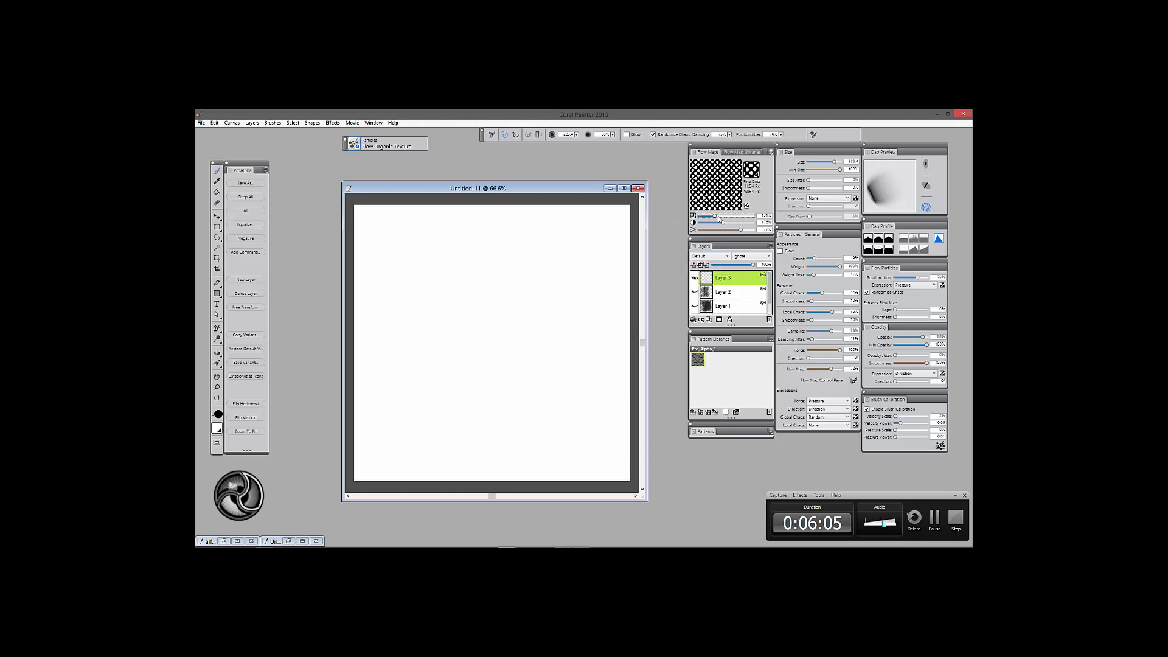
Try vertical strokes down the middle of Layer 3 with the flow map scale greatly increased.
drag(489, 252, 490, 451)
key(ctrl+z)
drag(494, 235, 490, 472)
drag(543, 235, 541, 473)
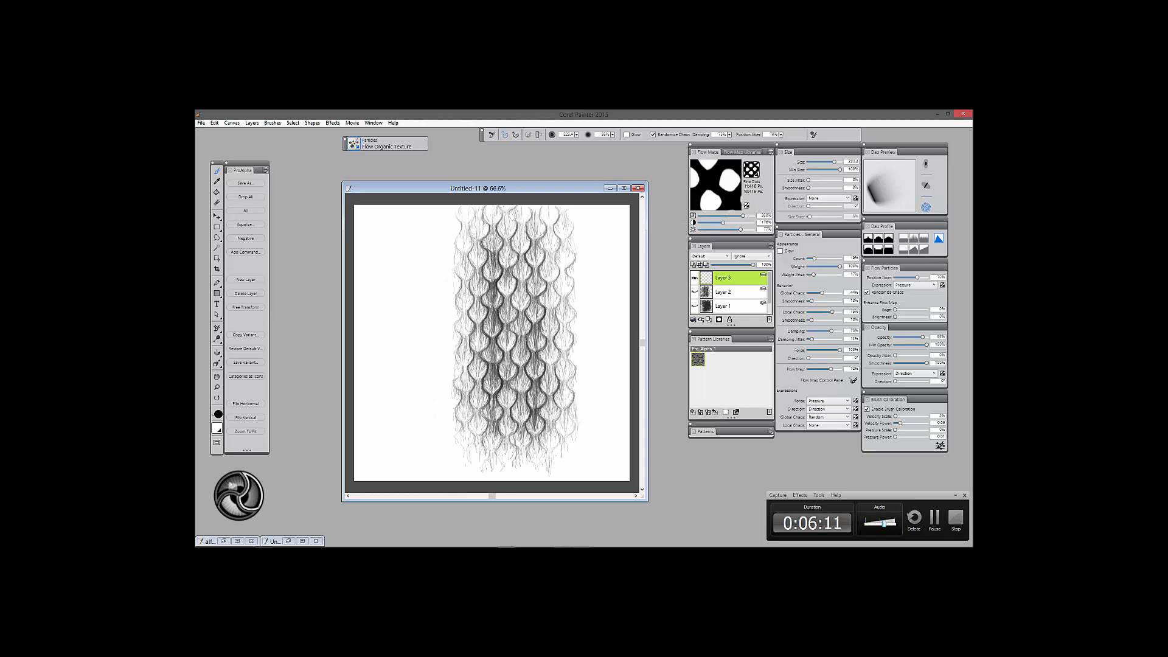
Spread the teardrop scale pattern over most of the canvas with parallel vertical strokes.
mouse_move(449, 231)
mouse_down()
mouse_move(450, 470)
mouse_move(435, 241)
mouse_move(431, 458)
mouse_up()
drag(470, 230, 468, 432)
drag(500, 231, 500, 472)
mouse_move(531, 243)
mouse_down()
mouse_move(533, 420)
mouse_move(553, 456)
mouse_up()
drag(565, 243, 566, 466)
drag(582, 237, 585, 466)
drag(581, 298, 578, 399)
drag(583, 232, 585, 478)
drag(569, 252, 569, 453)
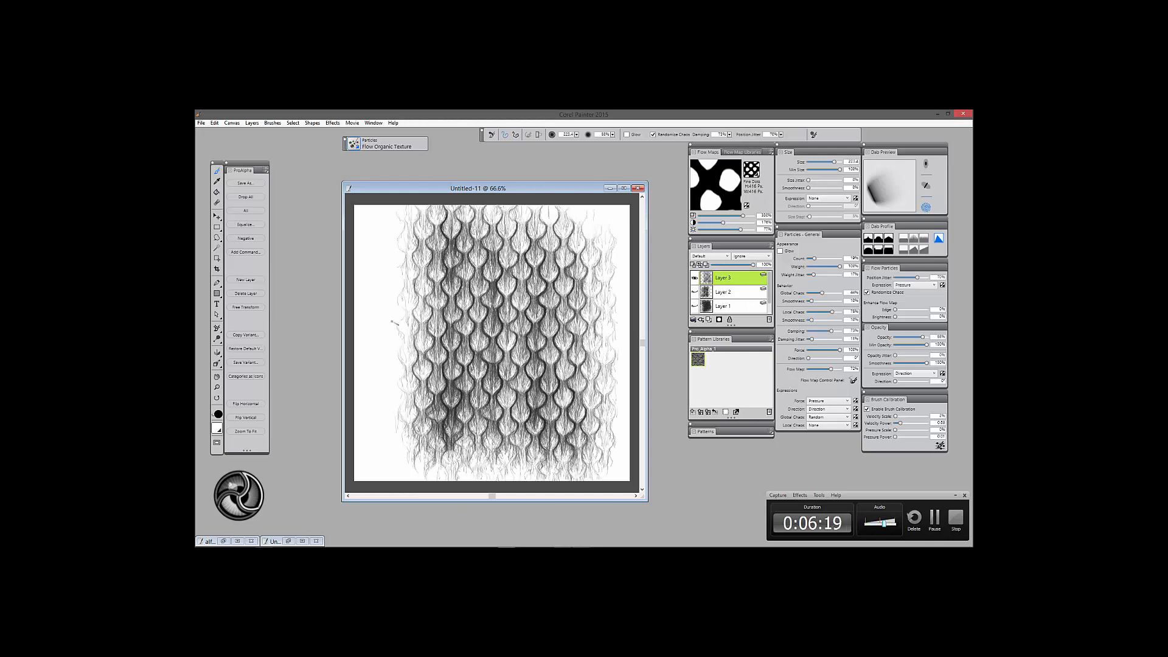
Try a horizontal stroke across the scale pattern, undo all strokes on Layer 3, and undo one more test stroke.
mouse_move(393, 322)
mouse_down()
mouse_move(588, 321)
mouse_move(551, 311)
mouse_up()
key(ctrl+z)
key(ctrl+z)
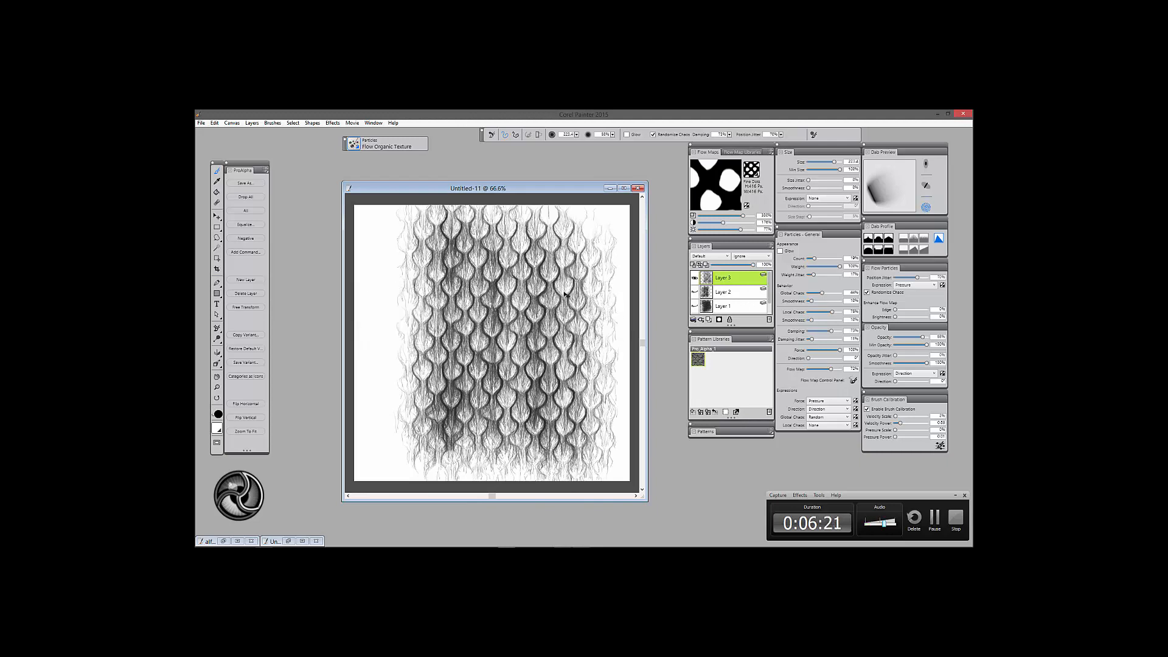
key(ctrl+z)
key(ctrl+z)
key(ctrl+z)
key(ctrl+z)
key(ctrl+z)
key(ctrl+z)
key(ctrl+z)
key(ctrl+z)
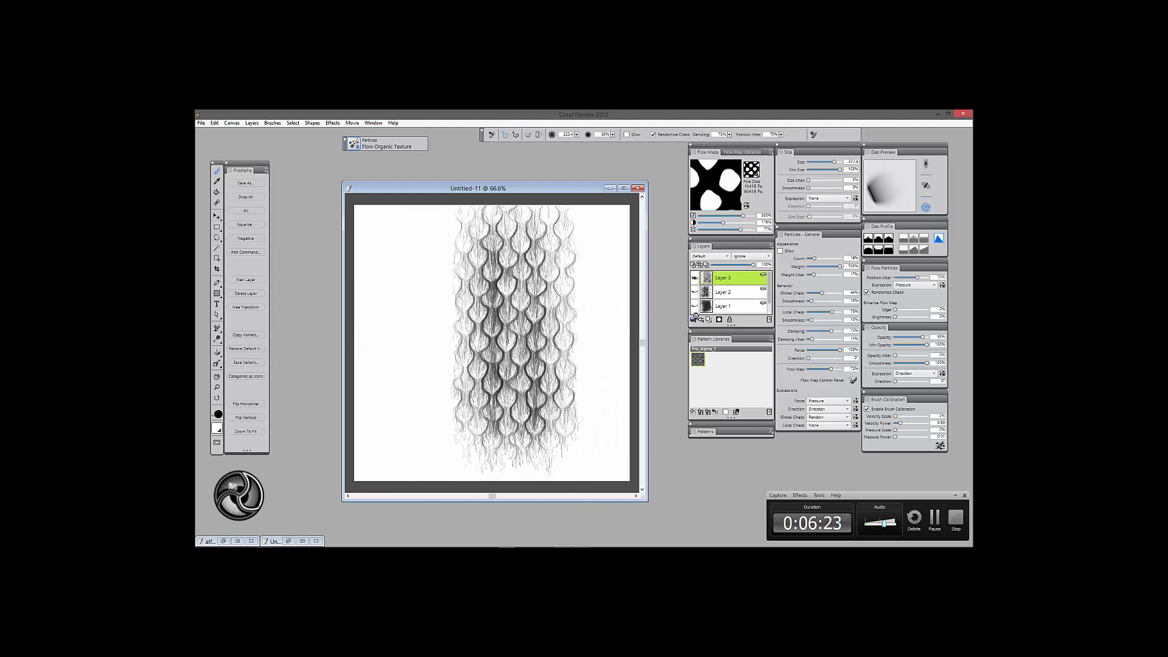
key(ctrl+z)
key(ctrl+z)
mouse_move(524, 269)
mouse_down()
mouse_move(536, 234)
mouse_move(429, 316)
mouse_move(518, 375)
mouse_move(547, 316)
mouse_move(602, 353)
mouse_move(536, 426)
mouse_move(450, 414)
mouse_move(402, 286)
mouse_move(535, 231)
mouse_move(438, 390)
mouse_move(547, 365)
mouse_move(438, 341)
mouse_move(462, 377)
mouse_move(426, 340)
mouse_move(498, 401)
mouse_move(450, 346)
mouse_move(578, 334)
mouse_up()
key(ctrl+z)
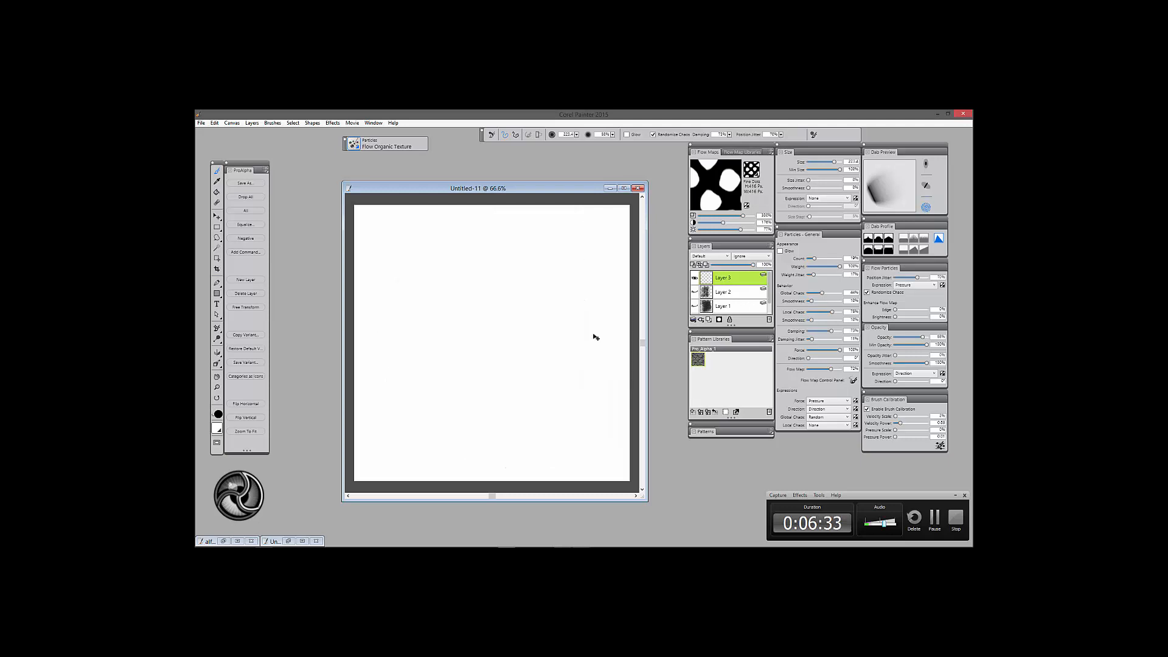
Reduce the flow map scale and paint a round cross-hatched patch in the centre of Layer 3.
drag(735, 215, 732, 217)
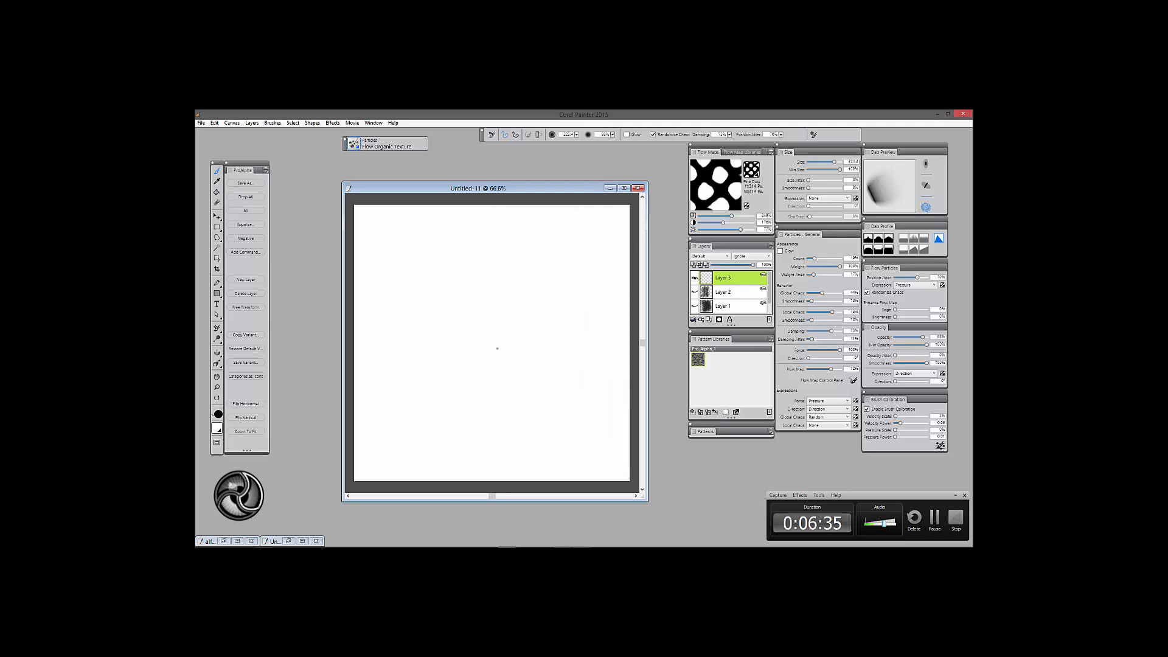
mouse_move(490, 322)
mouse_down()
mouse_move(463, 358)
mouse_move(474, 292)
mouse_move(535, 340)
mouse_move(541, 389)
mouse_move(454, 393)
mouse_move(462, 271)
mouse_move(441, 277)
mouse_move(566, 398)
mouse_up()
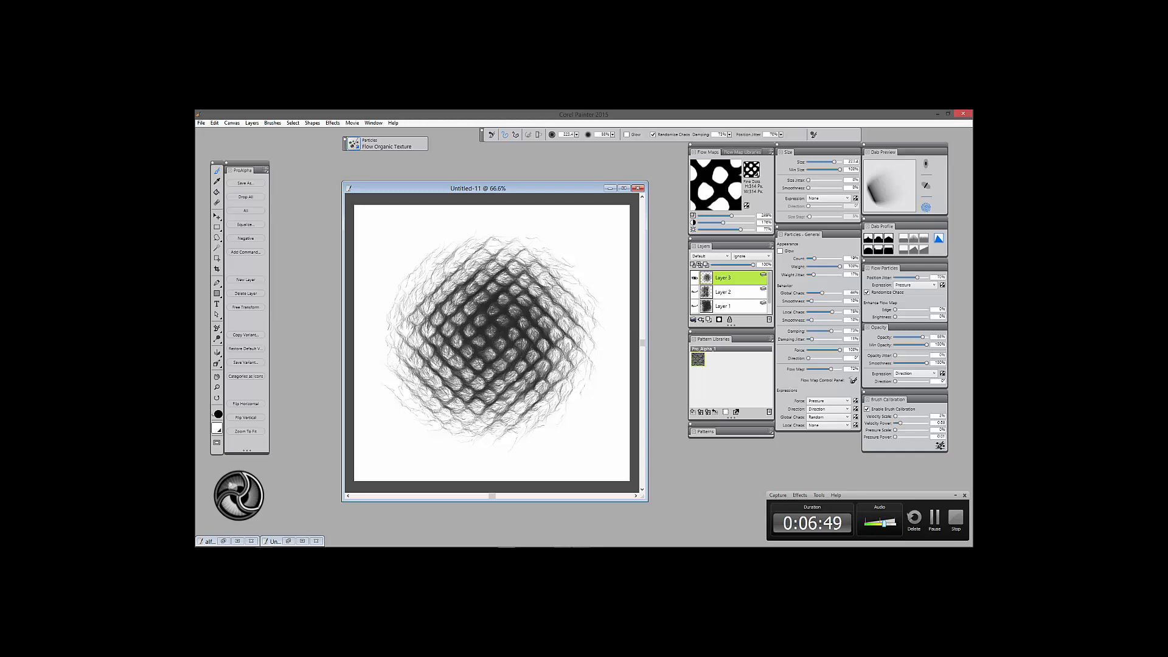
Drop all layers onto the canvas and invert the image to a negative.
click(246, 196)
click(250, 239)
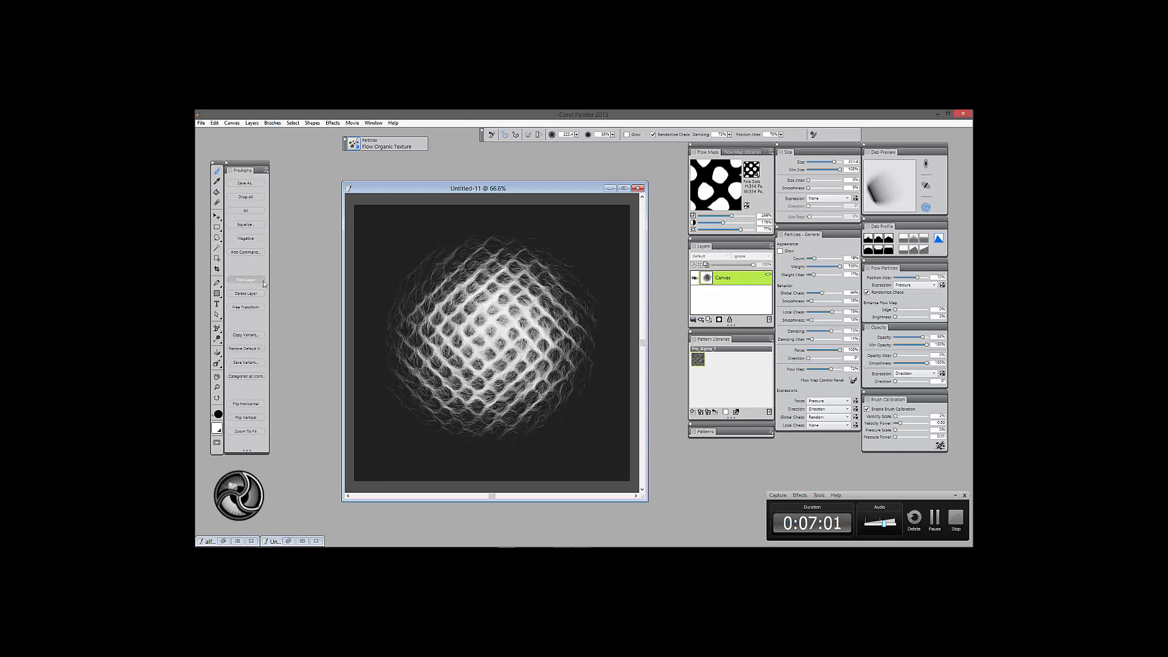
Equalize the image with the black point at about 1.8%, the white point at 100% and gamma at 70%.
click(249, 225)
drag(638, 262, 693, 207)
mouse_move(672, 263)
mouse_down()
mouse_move(754, 270)
mouse_move(694, 268)
mouse_up()
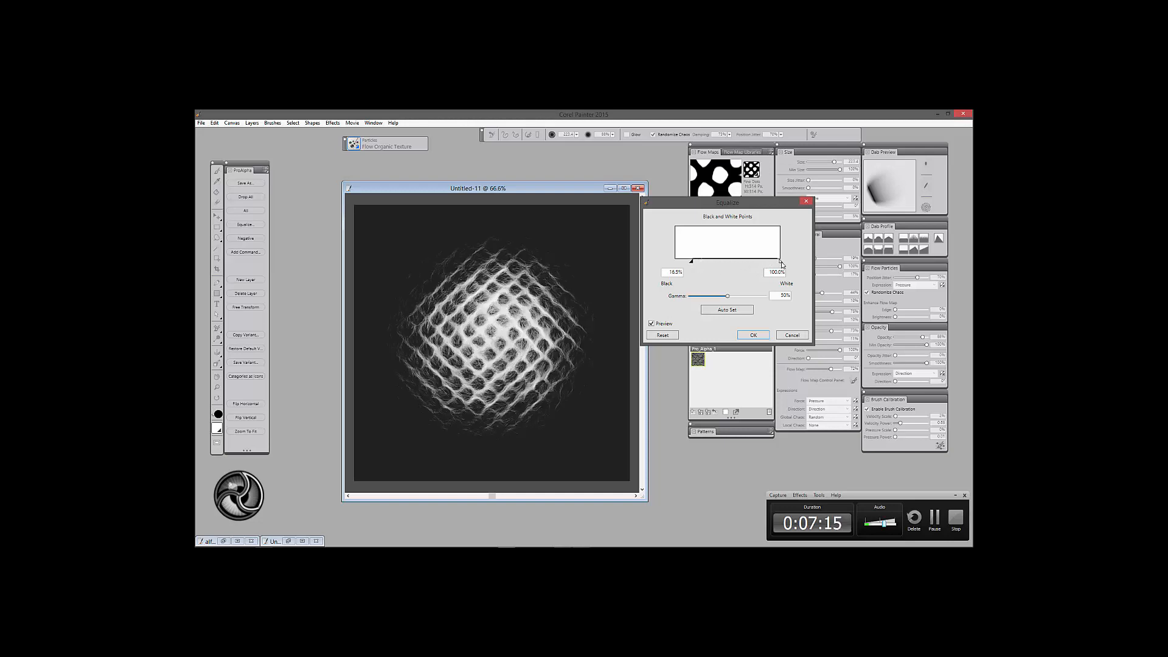
mouse_move(781, 263)
mouse_down()
mouse_move(727, 266)
mouse_move(781, 263)
mouse_up()
mouse_move(692, 262)
mouse_down()
mouse_move(757, 296)
mouse_move(708, 305)
mouse_move(739, 298)
mouse_up()
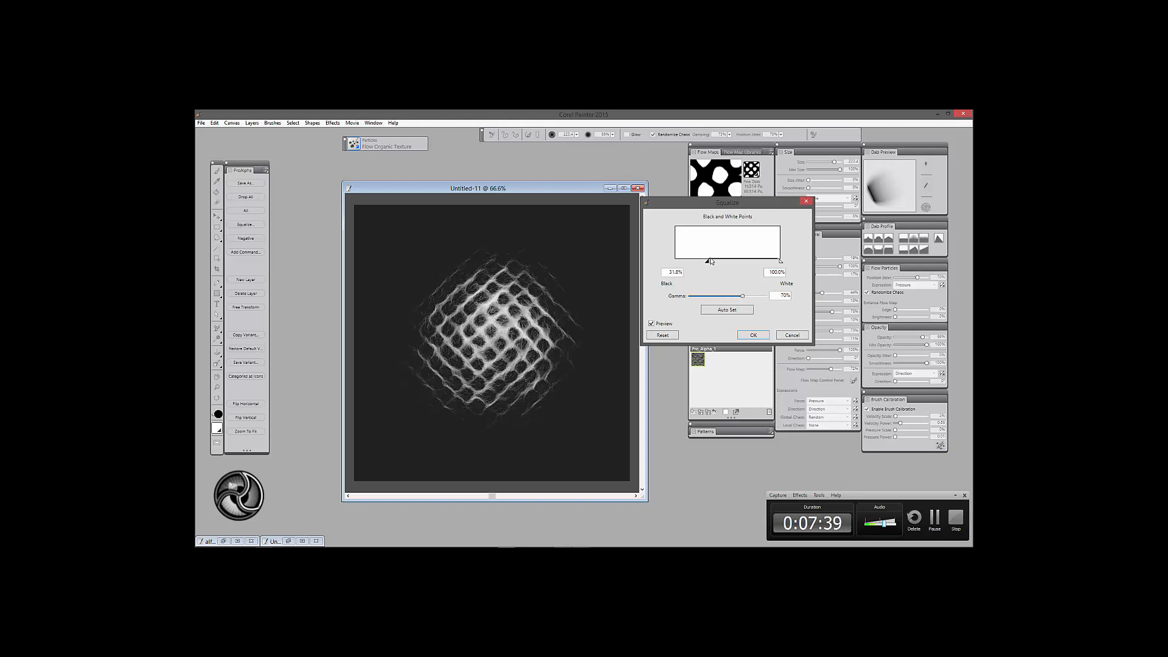
drag(709, 262, 676, 262)
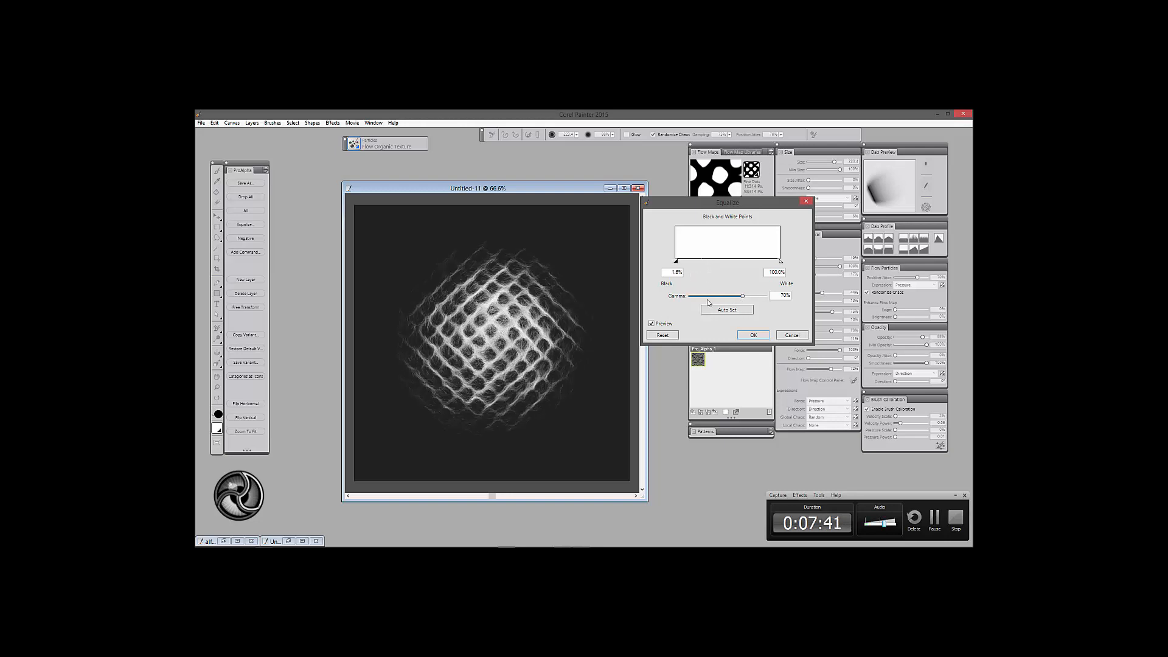
click(752, 335)
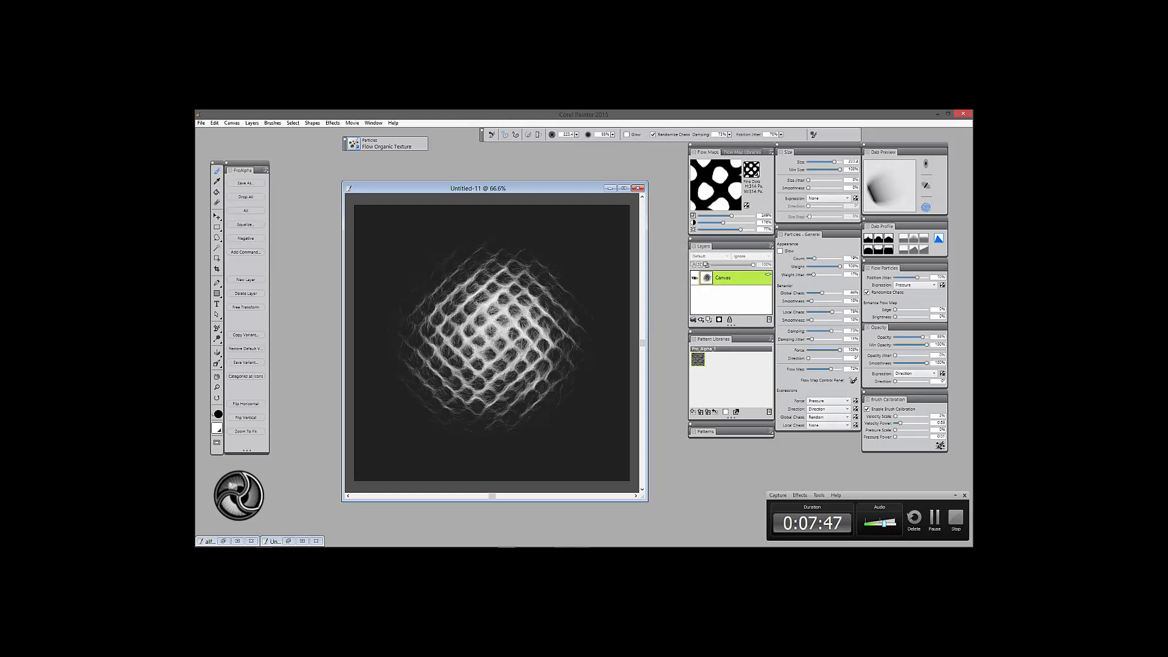
Toggle the image to its negative and back to the white-on-black version.
click(252, 241)
click(251, 241)
Examine the existing JPEG alpha images in the save folder, and leave without saving the image.
click(245, 183)
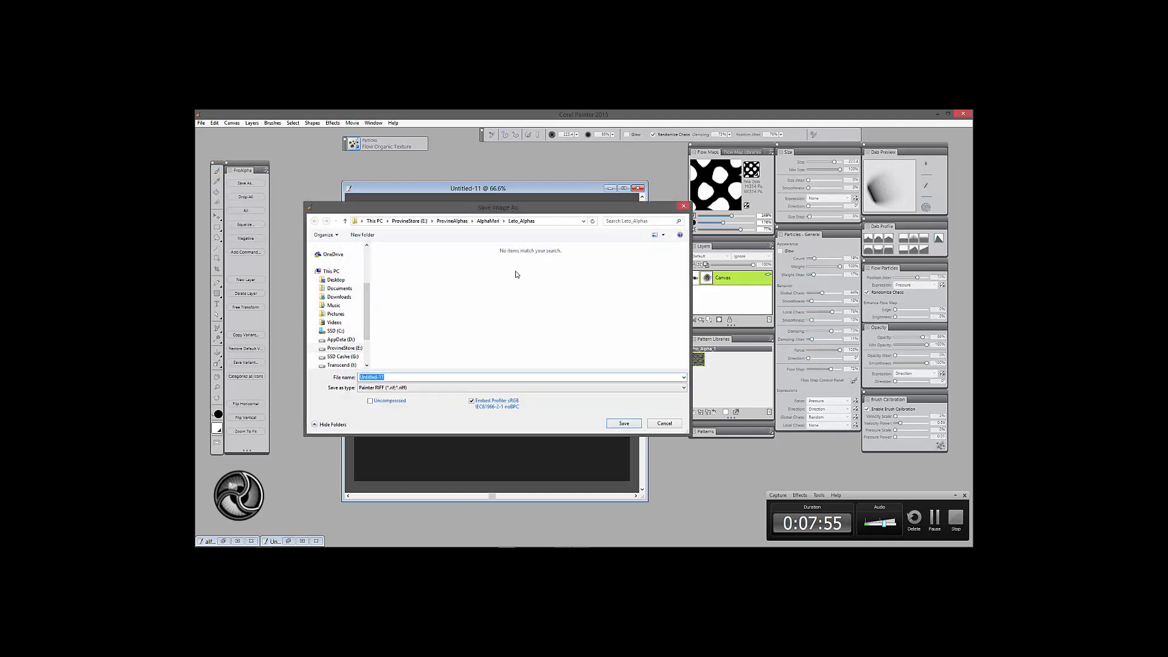
click(416, 389)
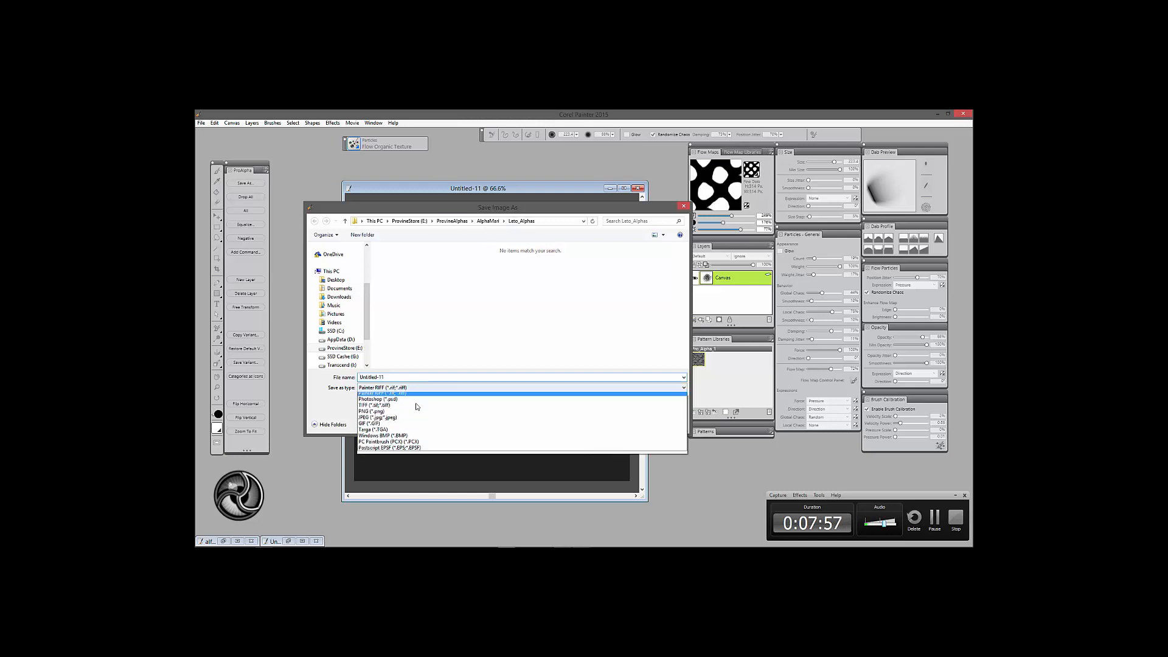
click(417, 417)
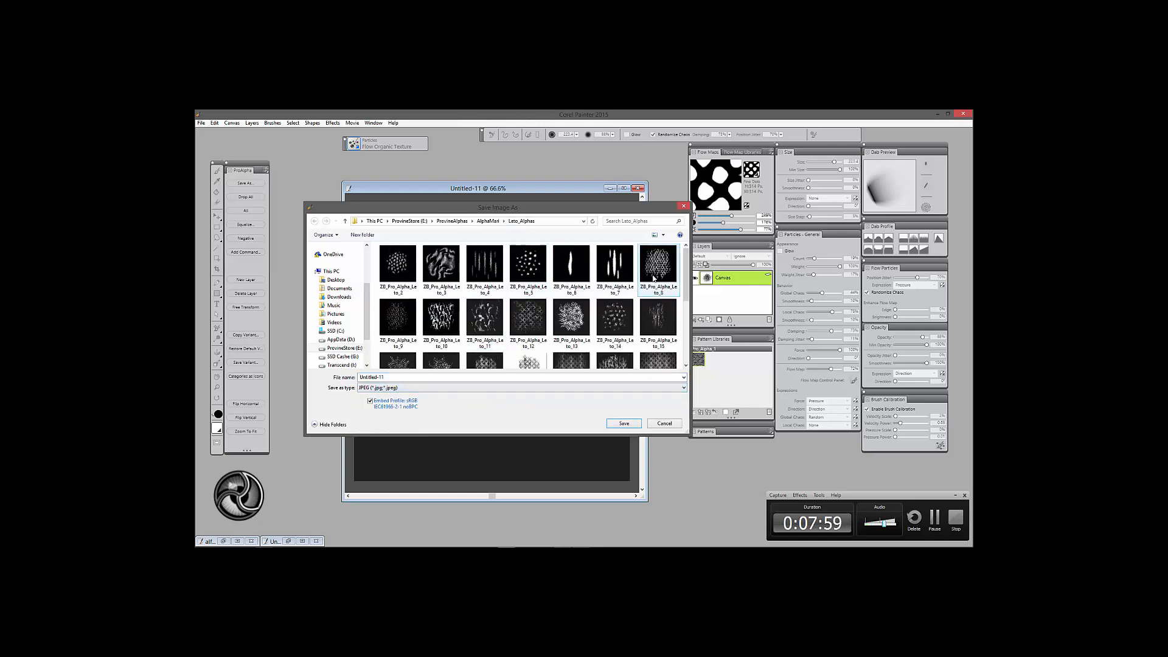
drag(686, 435, 692, 522)
scroll(687, 359, down, 2)
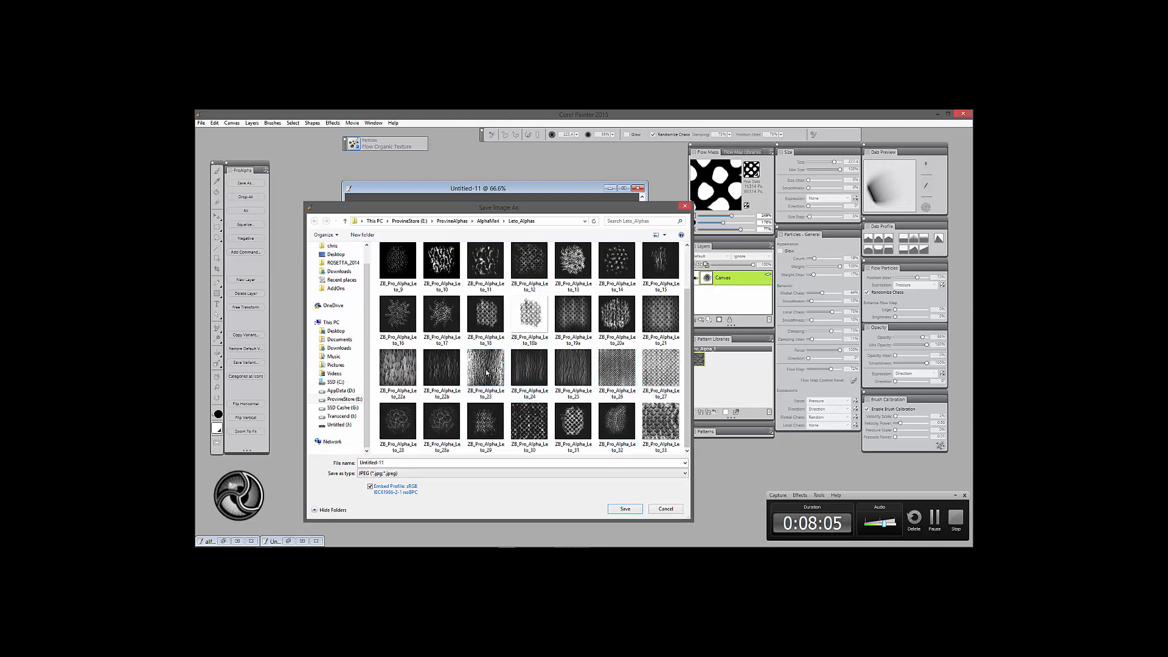
mouse_move(687, 322)
mouse_down()
mouse_move(688, 286)
mouse_move(687, 324)
mouse_up()
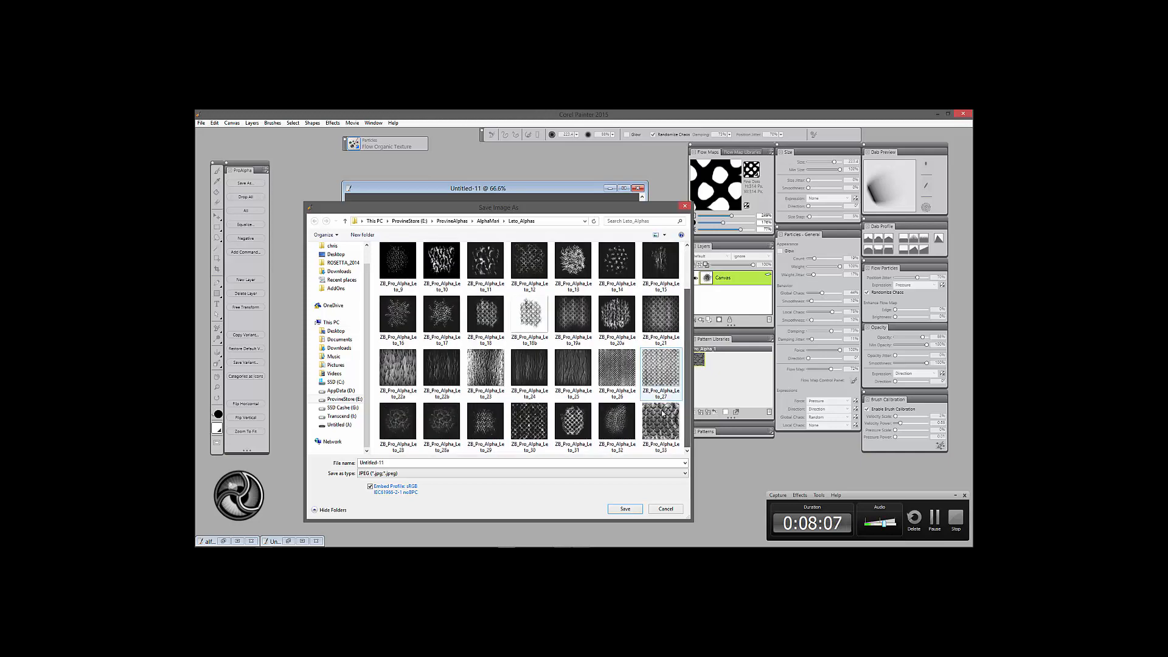
click(666, 509)
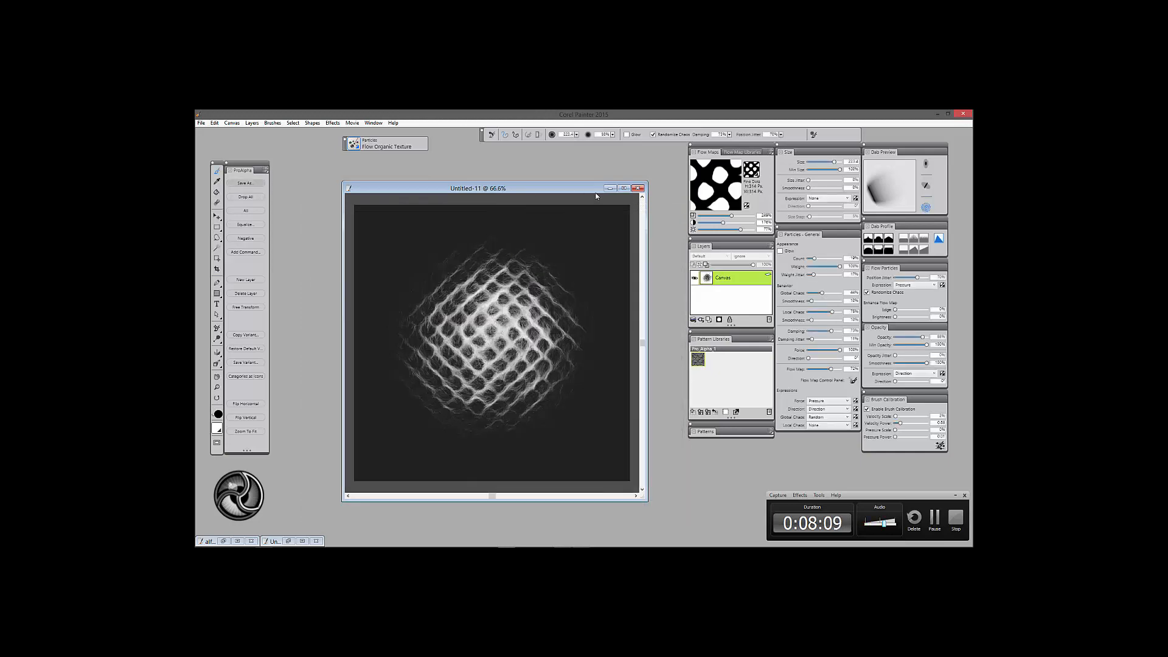
Close the finished image without saving its changes.
mouse_move(596, 196)
mouse_down()
mouse_move(575, 200)
mouse_move(590, 201)
mouse_up()
click(632, 194)
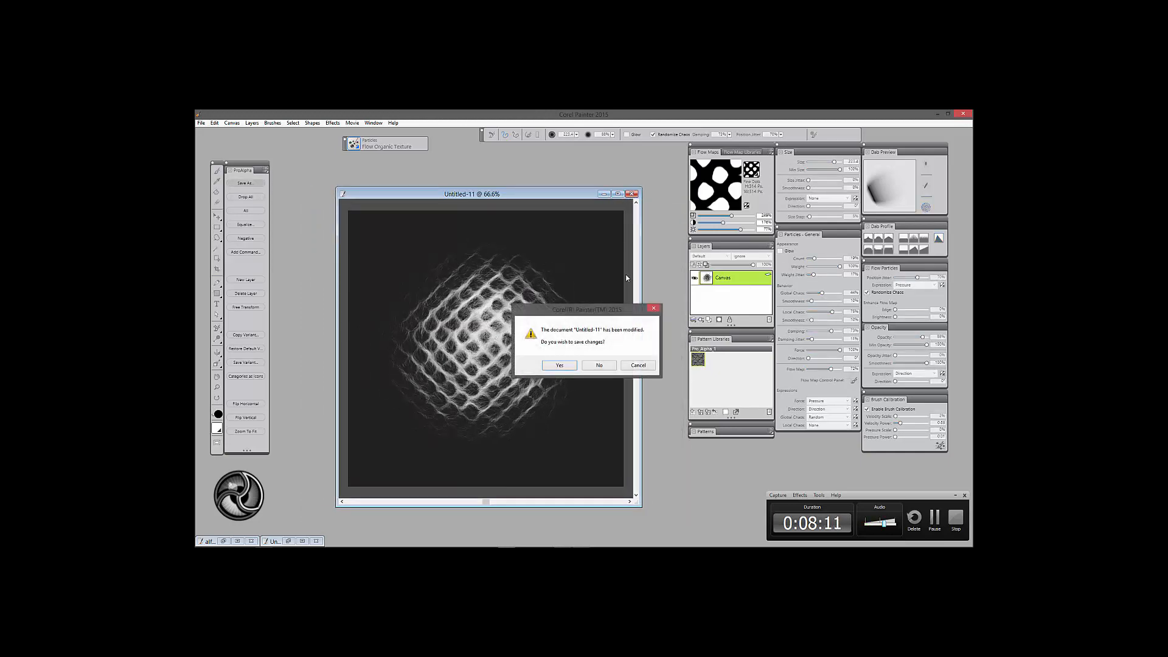
click(599, 365)
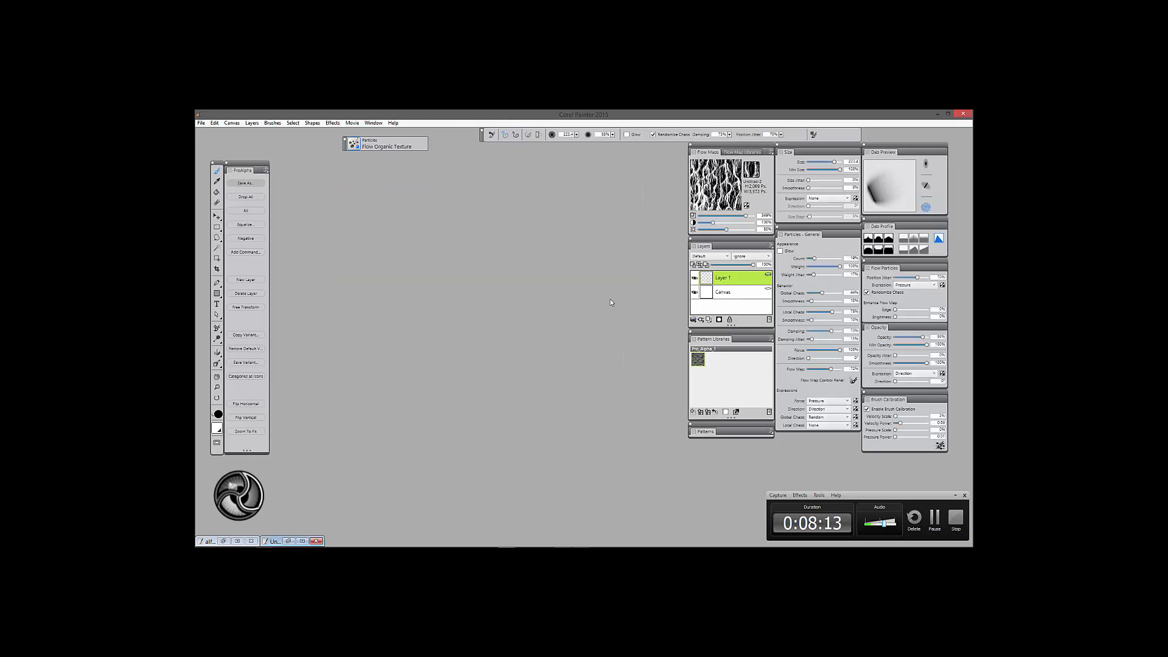
Open a new blank document from the template and enlarge its window so the whole canvas has a margin.
click(201, 123)
mouse_move(244, 164)
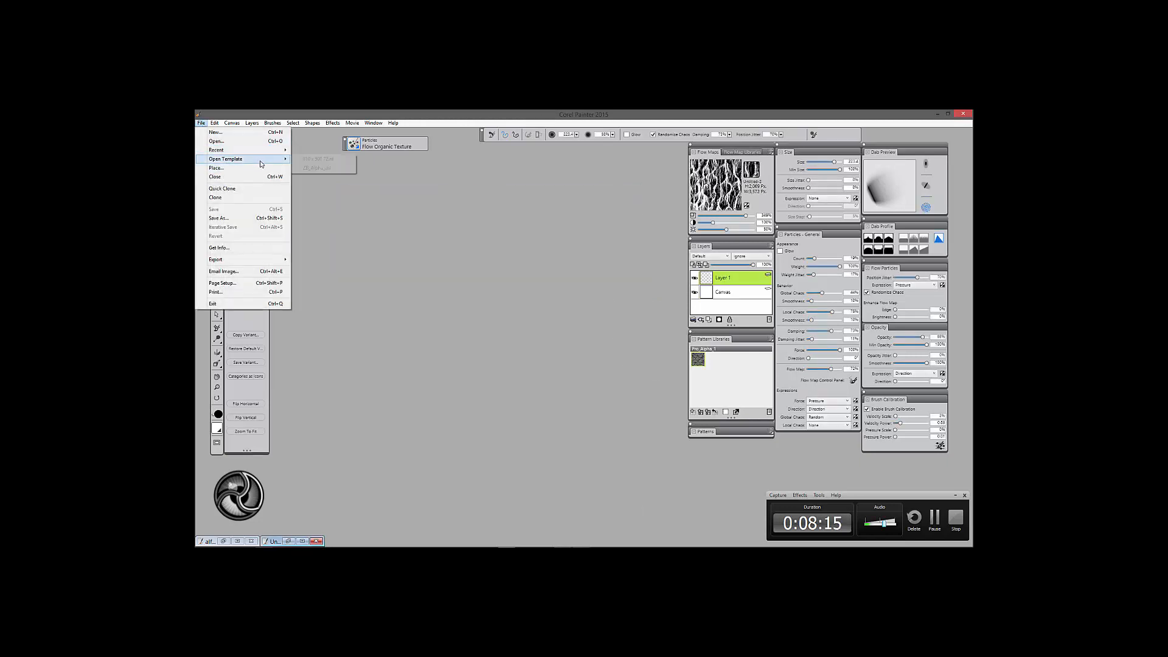
click(317, 168)
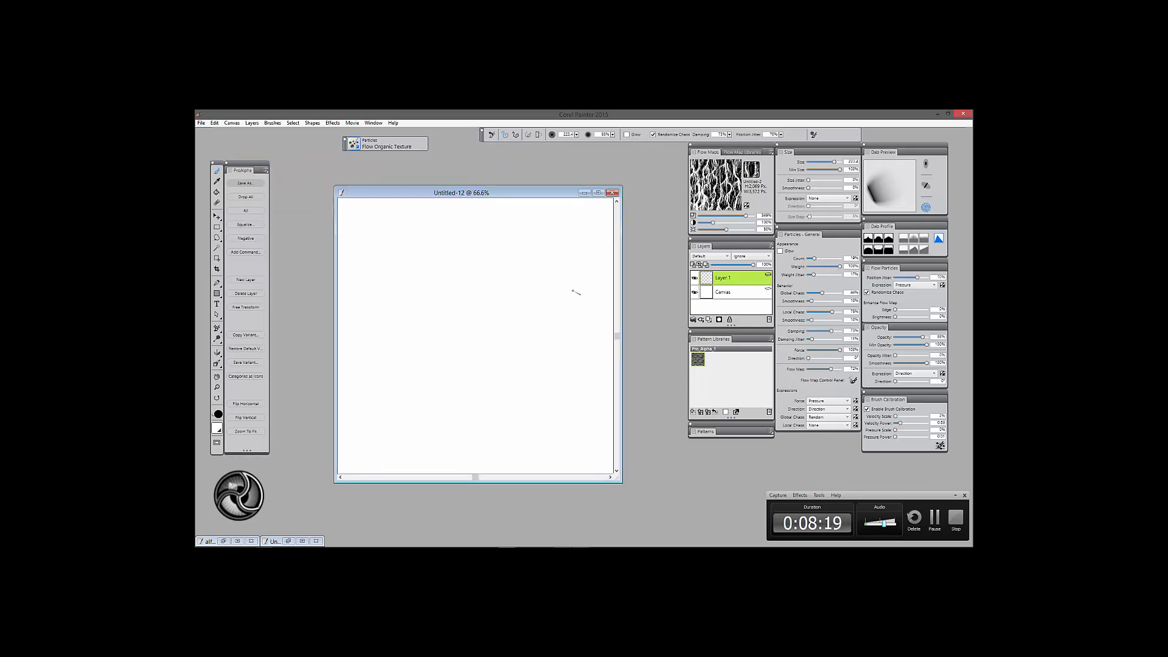
drag(552, 195, 541, 197)
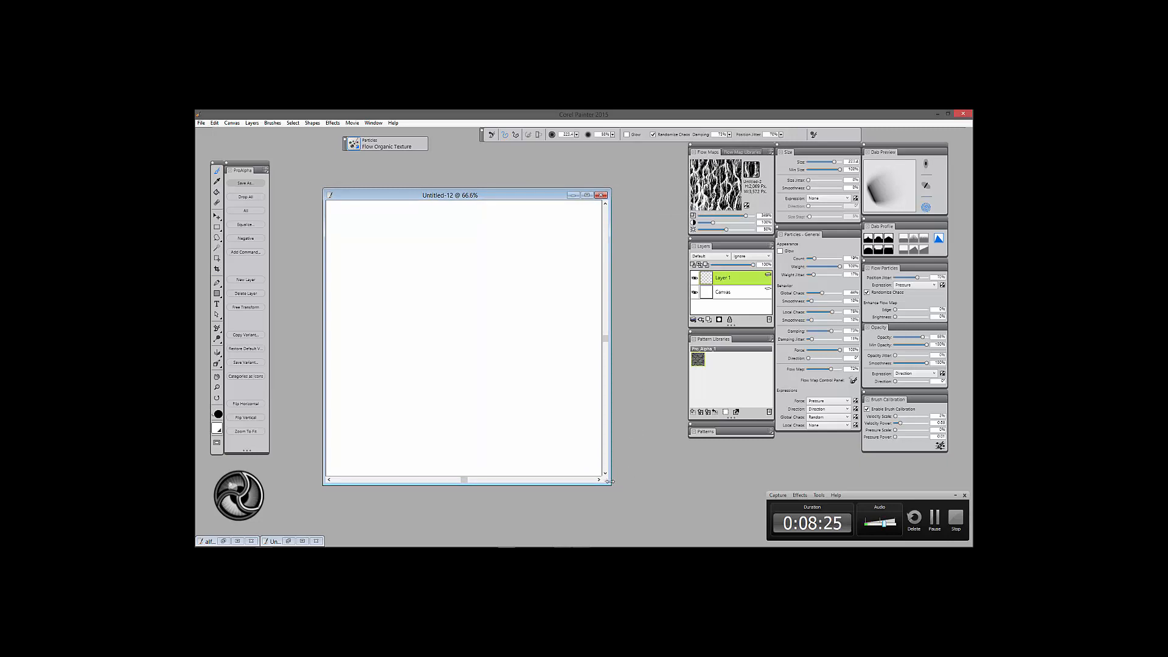
drag(609, 481, 630, 503)
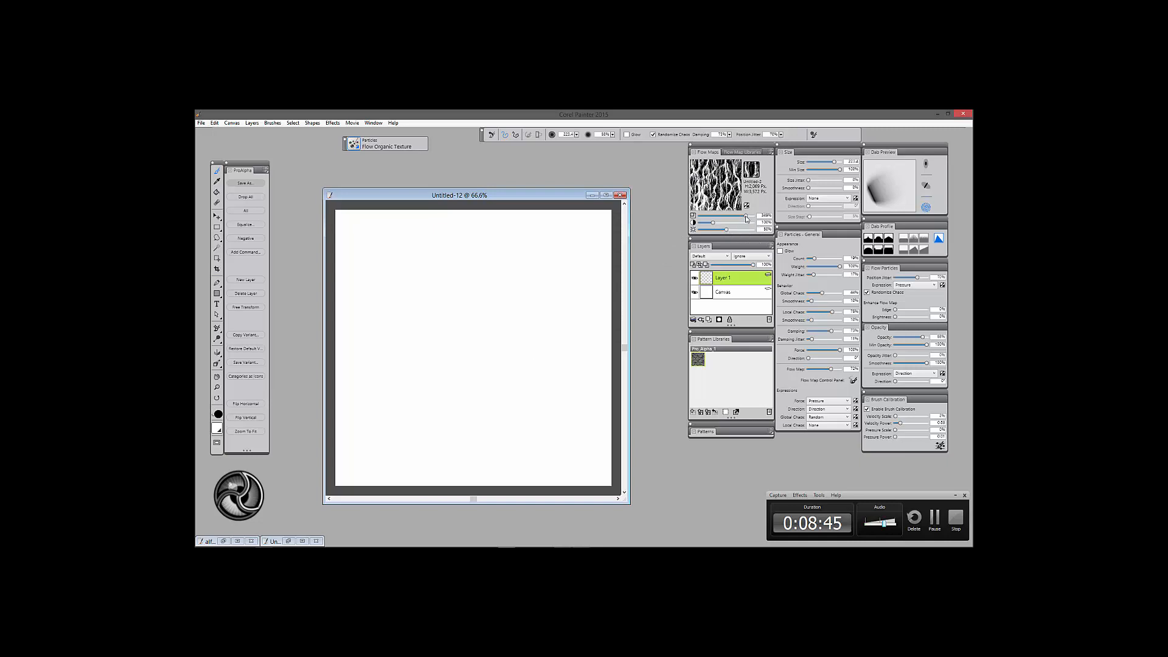
Reduce the scale of the current flow map and paint overlapping vertical strokes across the middle of the canvas.
drag(746, 217, 727, 217)
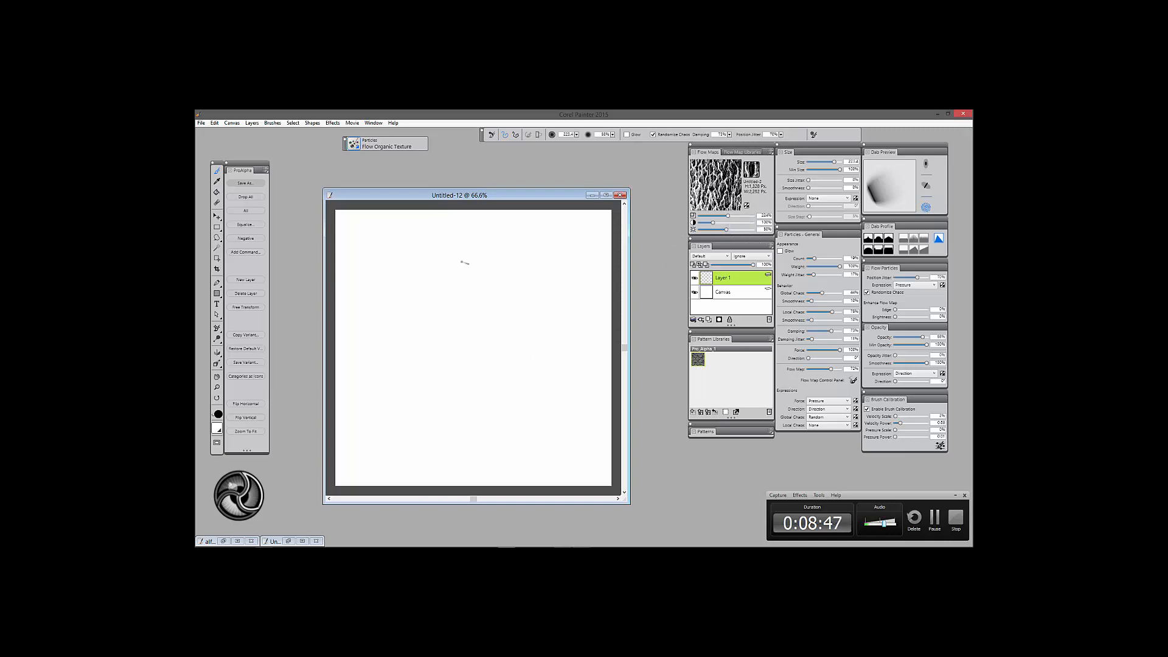
mouse_move(440, 237)
mouse_down()
mouse_move(426, 314)
mouse_move(427, 449)
mouse_move(457, 341)
mouse_move(454, 422)
mouse_up()
drag(475, 262, 475, 454)
mouse_move(487, 226)
mouse_down()
mouse_move(481, 480)
mouse_move(524, 484)
mouse_up()
mouse_move(520, 374)
mouse_down()
mouse_move(543, 292)
mouse_move(547, 426)
mouse_move(527, 365)
mouse_move(452, 268)
mouse_move(409, 371)
mouse_move(556, 372)
mouse_move(434, 365)
mouse_up()
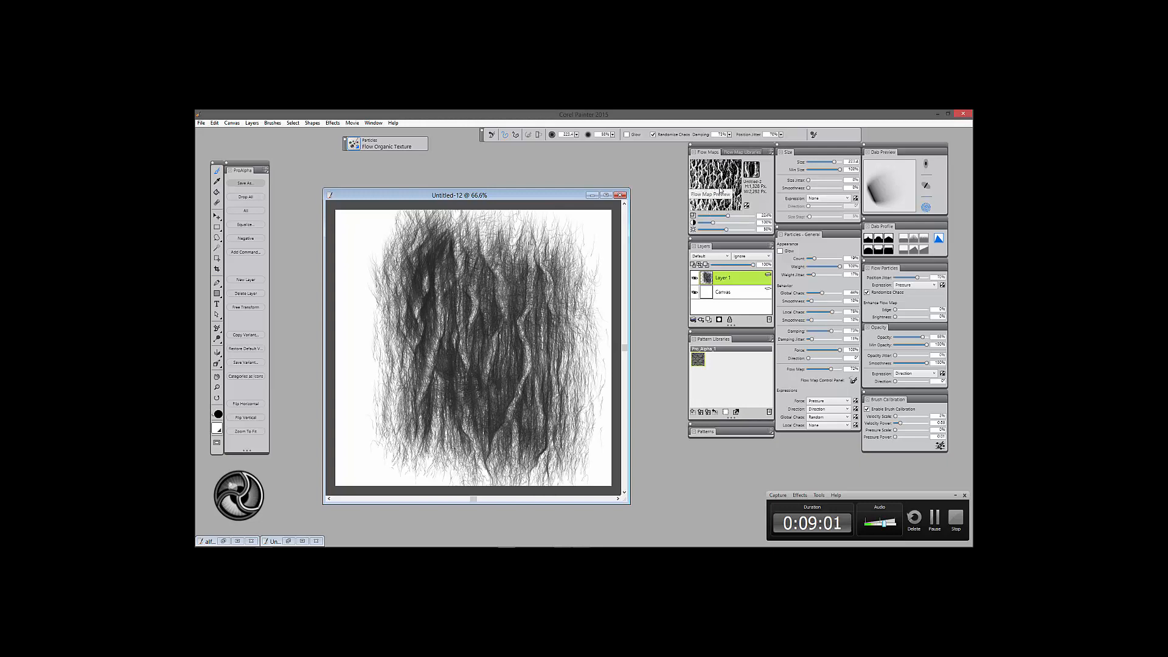
Undo all the small-scale texture strokes to clear the layer.
key(ctrl+z)
key(ctrl+z)
key(ctrl+z)
key(ctrl+z)
key(ctrl+z)
key(ctrl+z)
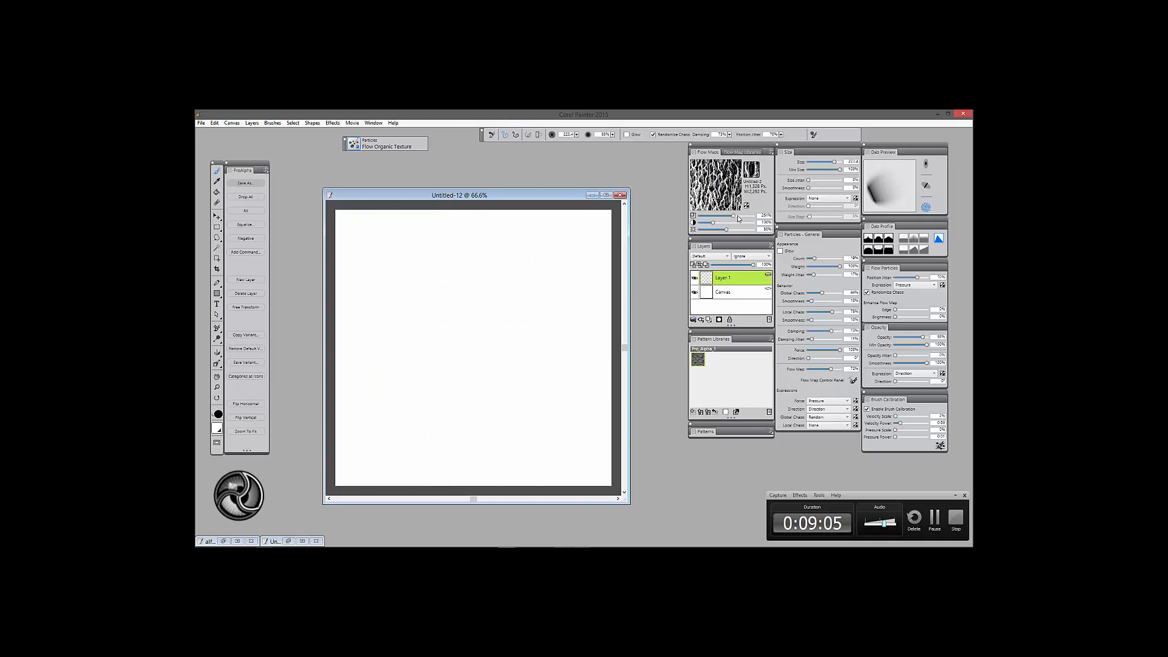
Enlarge the flow map scale and cover the canvas with long vertical texture strokes from edge to edge.
drag(739, 218, 750, 218)
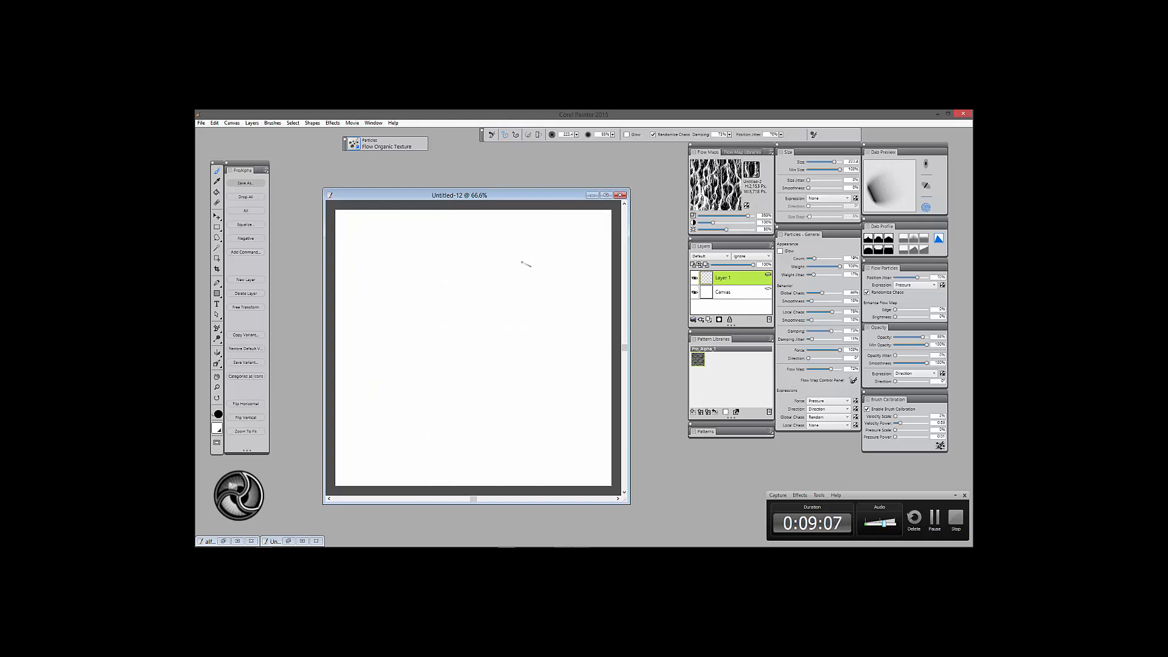
drag(477, 234, 478, 439)
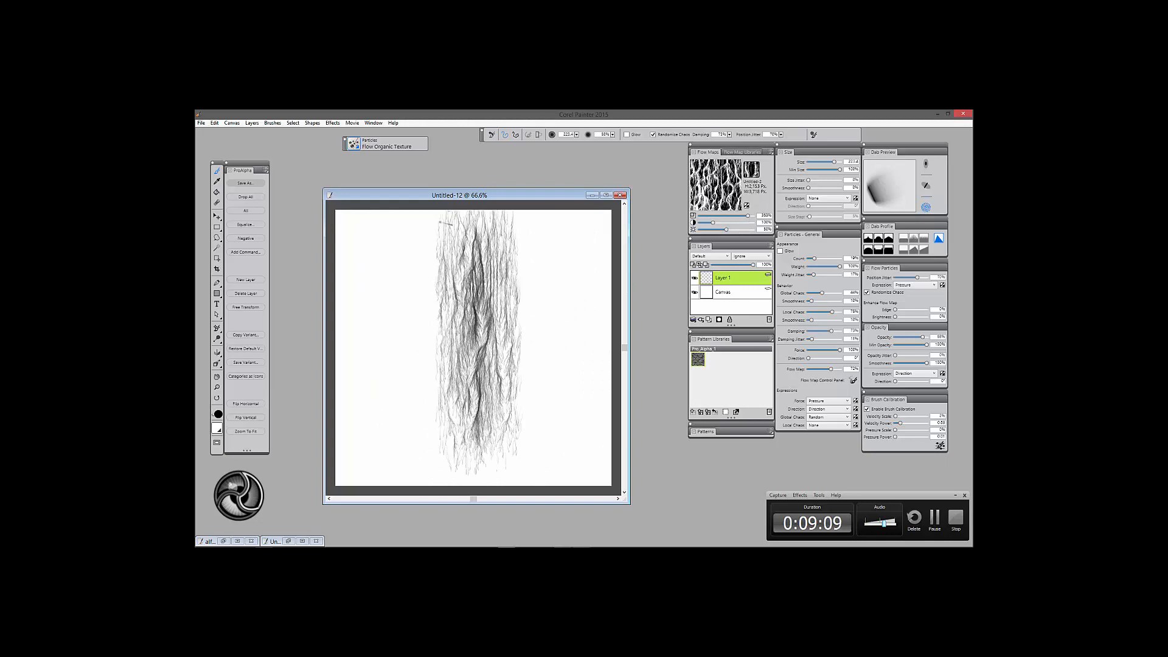
drag(441, 211, 438, 453)
drag(394, 220, 393, 481)
drag(359, 226, 364, 395)
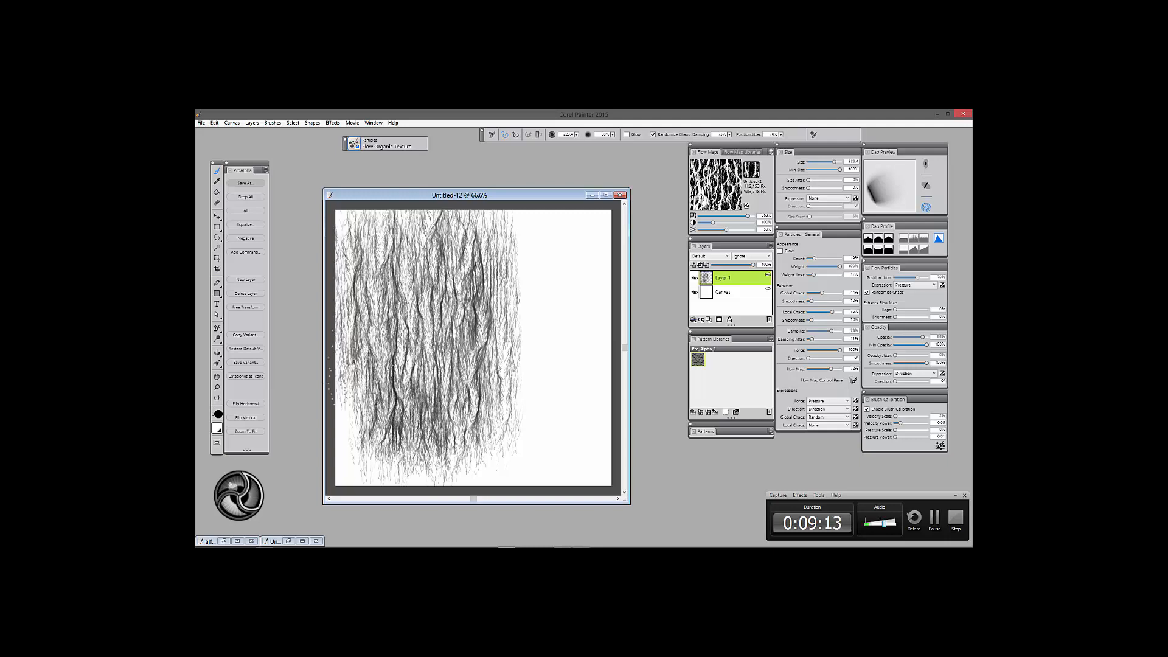
drag(363, 343, 365, 480)
drag(527, 213, 524, 484)
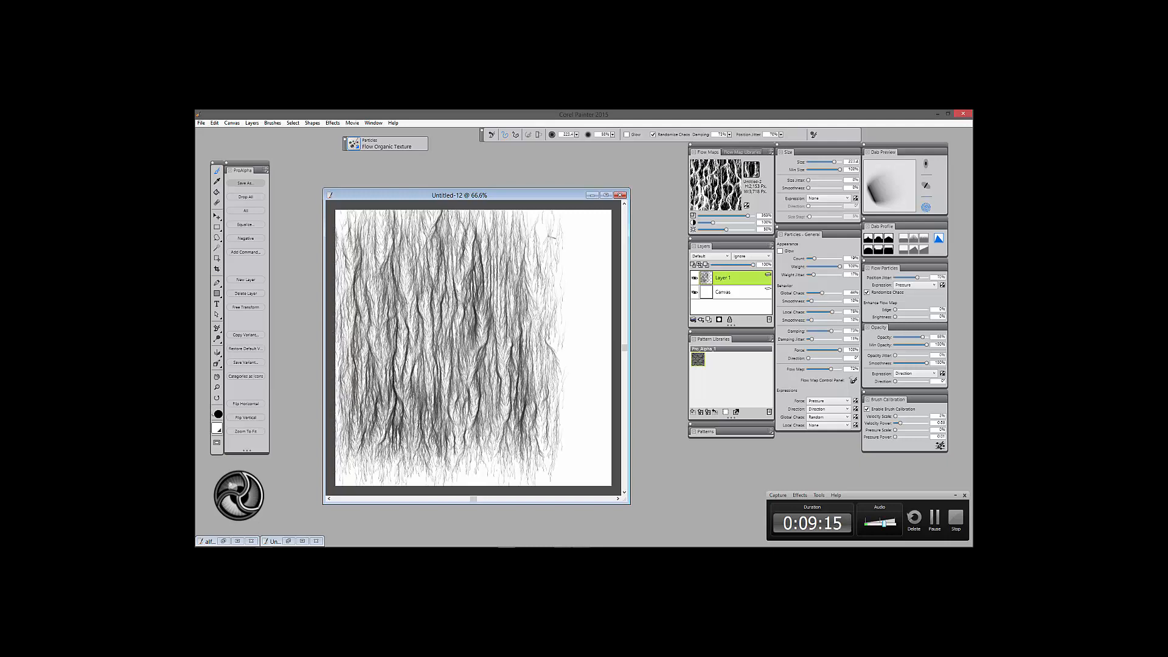
mouse_move(569, 213)
mouse_down()
mouse_move(590, 277)
mouse_move(562, 484)
mouse_up()
drag(502, 214, 503, 466)
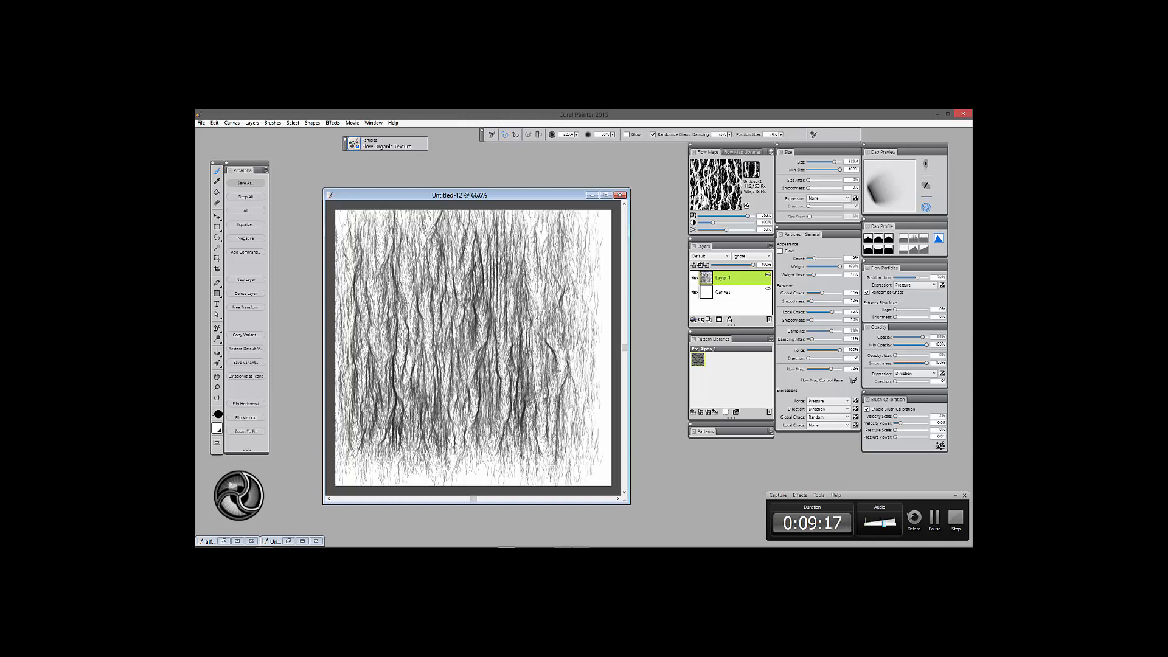
Build up the texture's density with a second pass of vertical strokes over the whole canvas.
drag(450, 222, 453, 483)
drag(412, 224, 415, 480)
drag(385, 232, 386, 480)
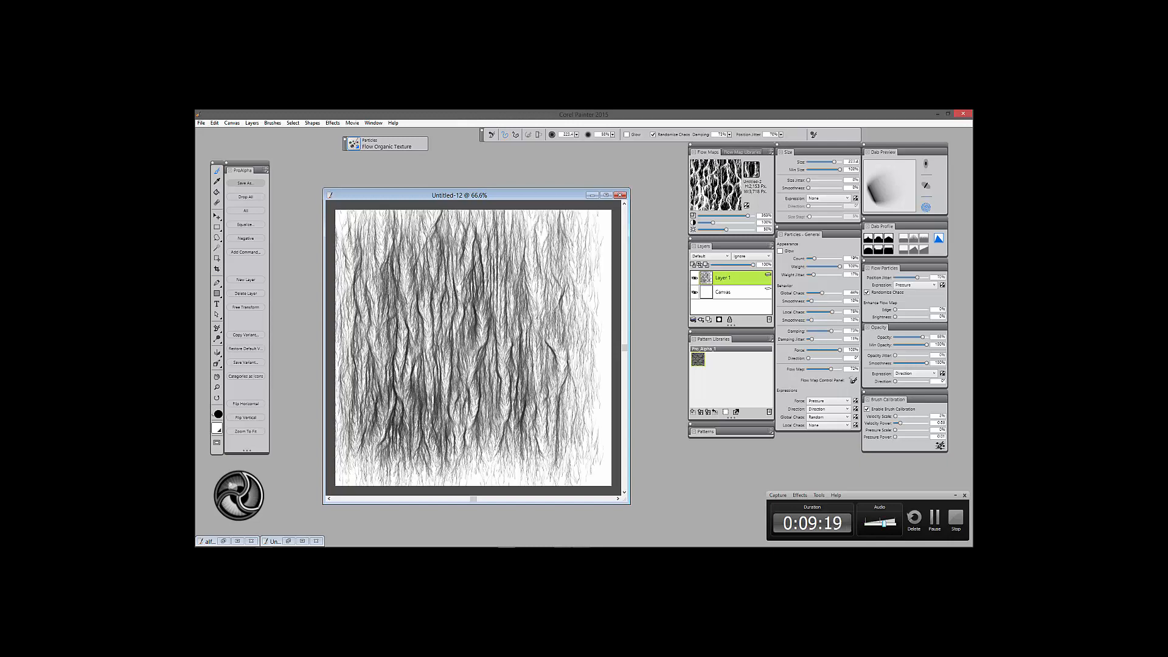
drag(489, 222, 492, 480)
mouse_move(534, 214)
mouse_down()
mouse_move(533, 481)
mouse_move(553, 484)
mouse_up()
mouse_move(577, 257)
mouse_down()
mouse_move(577, 477)
mouse_move(599, 473)
mouse_up()
drag(475, 218, 490, 484)
drag(427, 220, 438, 477)
drag(425, 244, 422, 477)
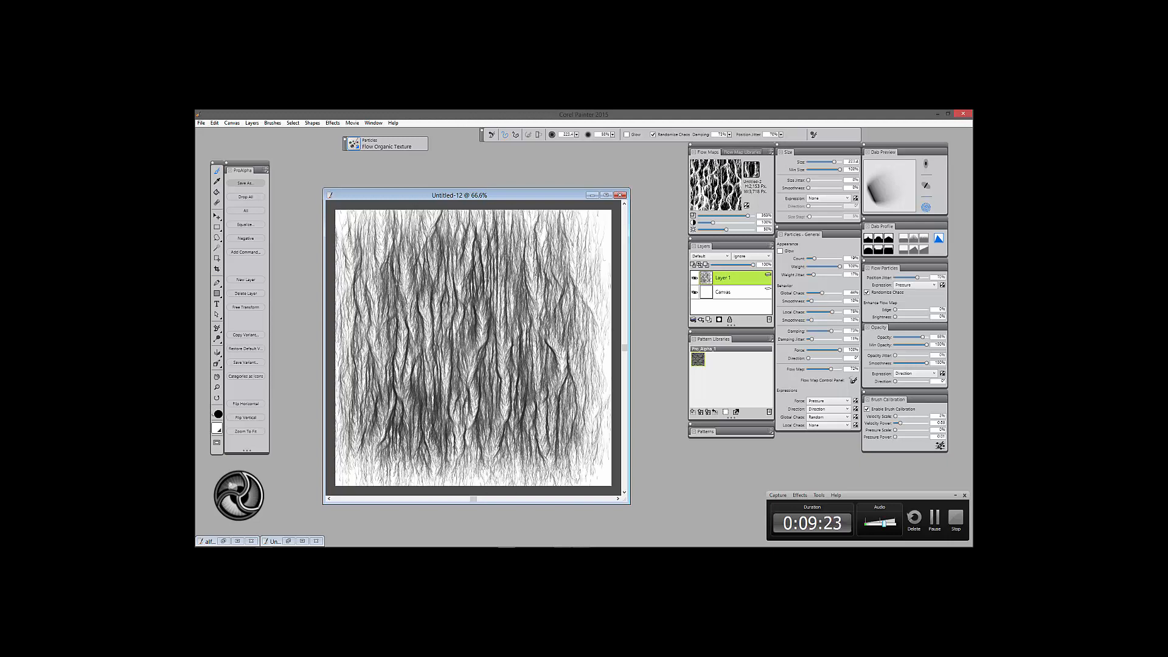
drag(386, 243, 385, 477)
drag(560, 203, 544, 409)
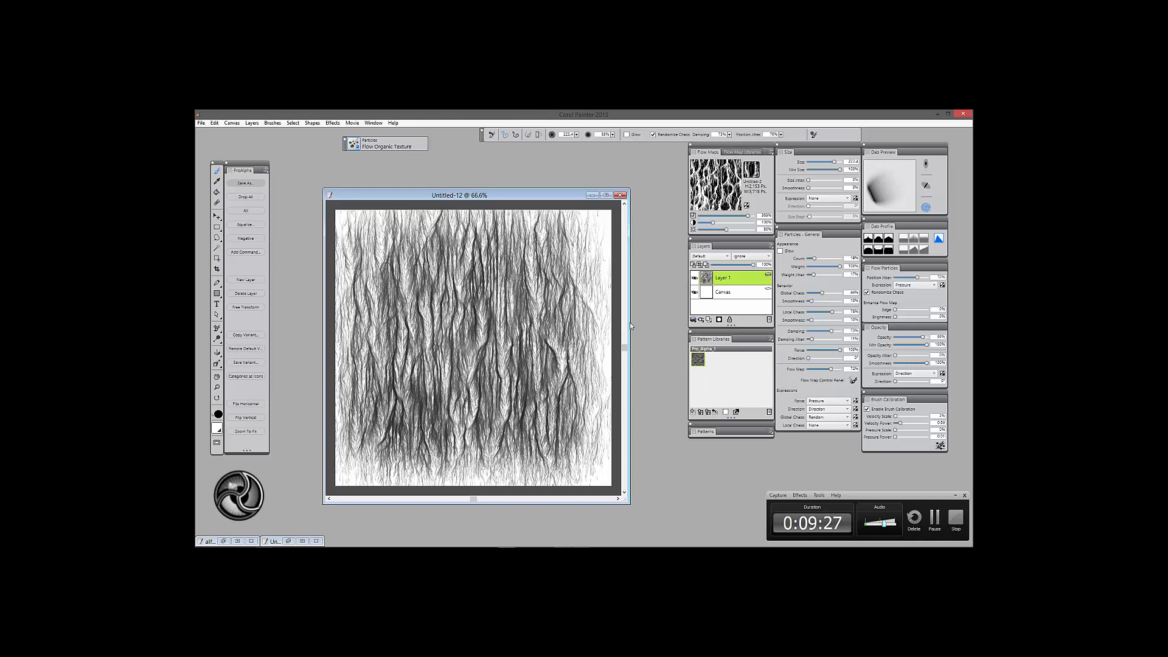
Drop all layers onto the canvas and invert the image, toggling between negative and positive to compare.
click(254, 241)
click(246, 239)
click(258, 197)
click(251, 240)
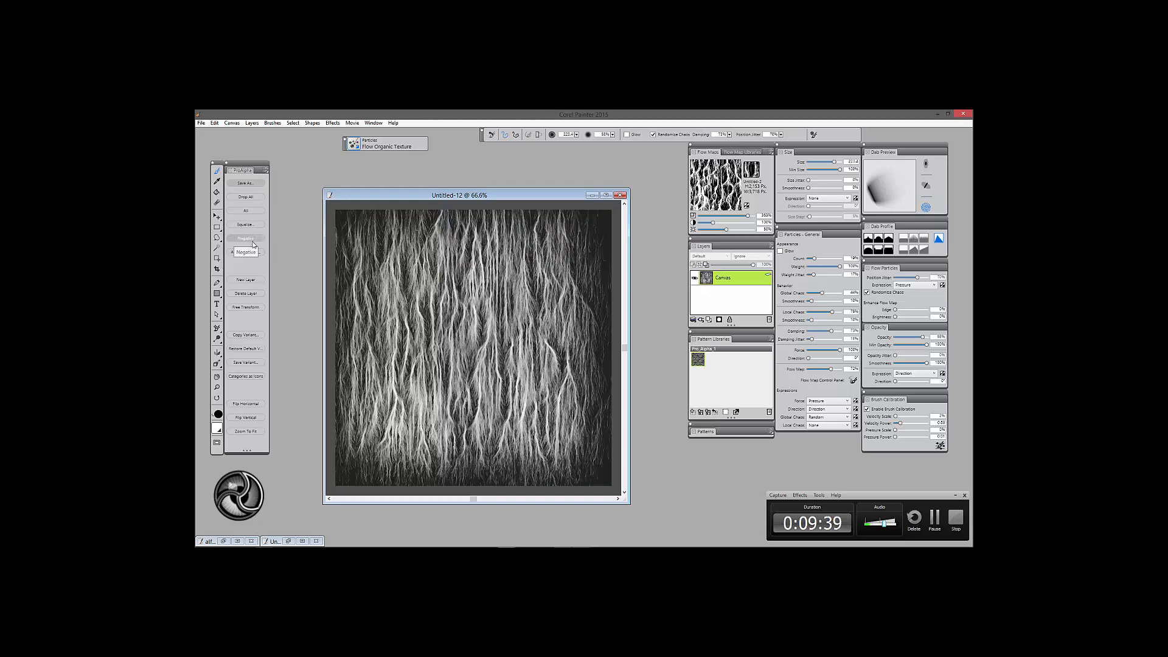
click(254, 239)
click(255, 241)
Preview Equalize with the black point raised to 27.5% and about 52.9%, and discard the adjustment.
click(245, 224)
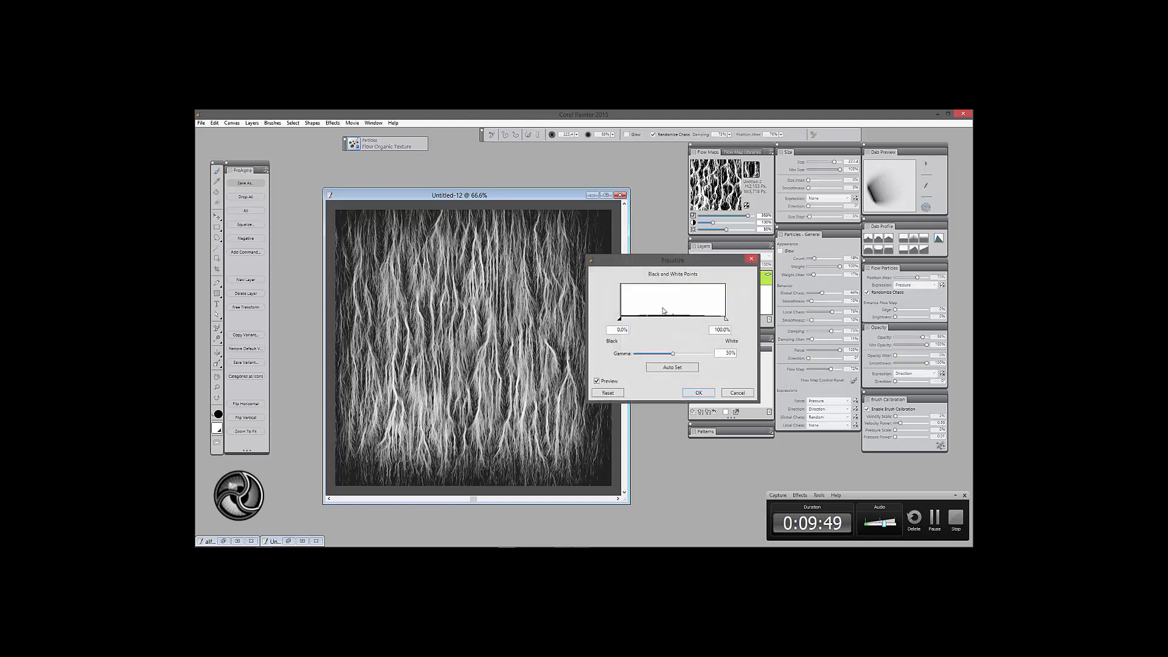
drag(619, 319, 647, 319)
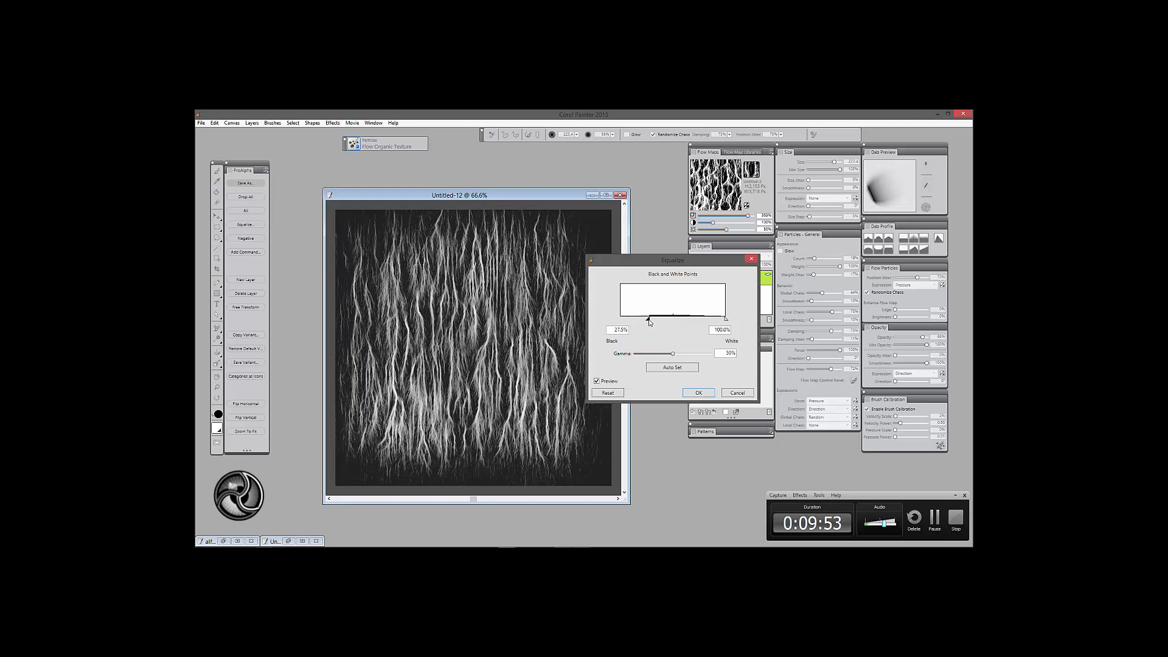
drag(674, 323, 677, 323)
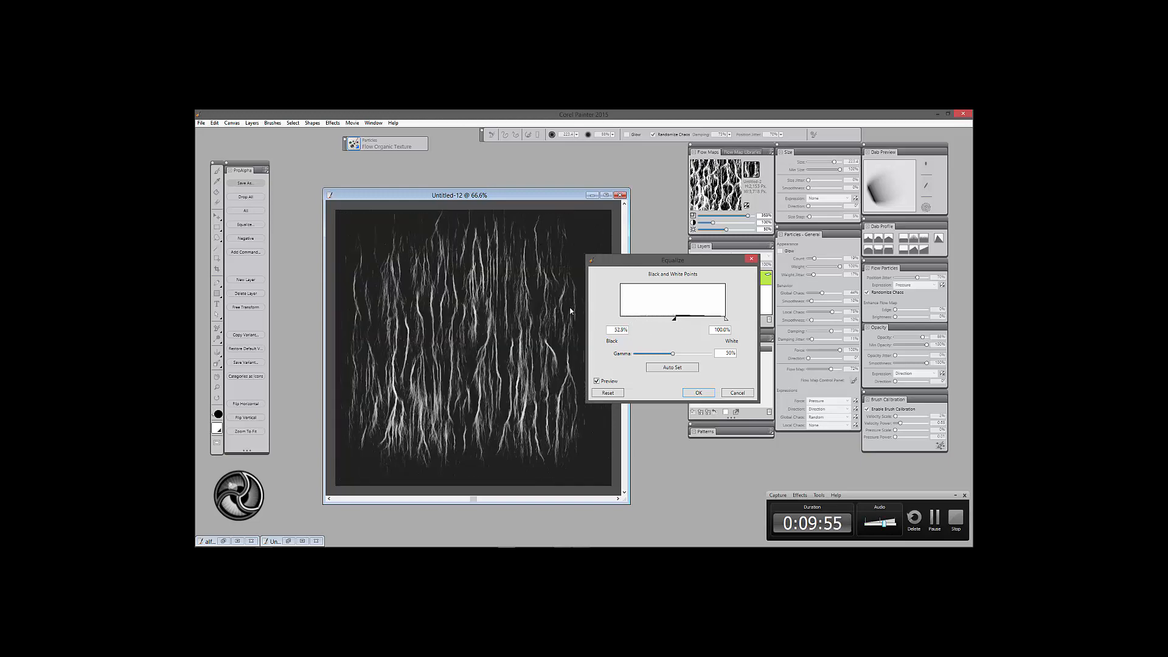
click(737, 393)
Undo the negative and the layer drop to restore the separate texture layer.
key(ctrl+i)
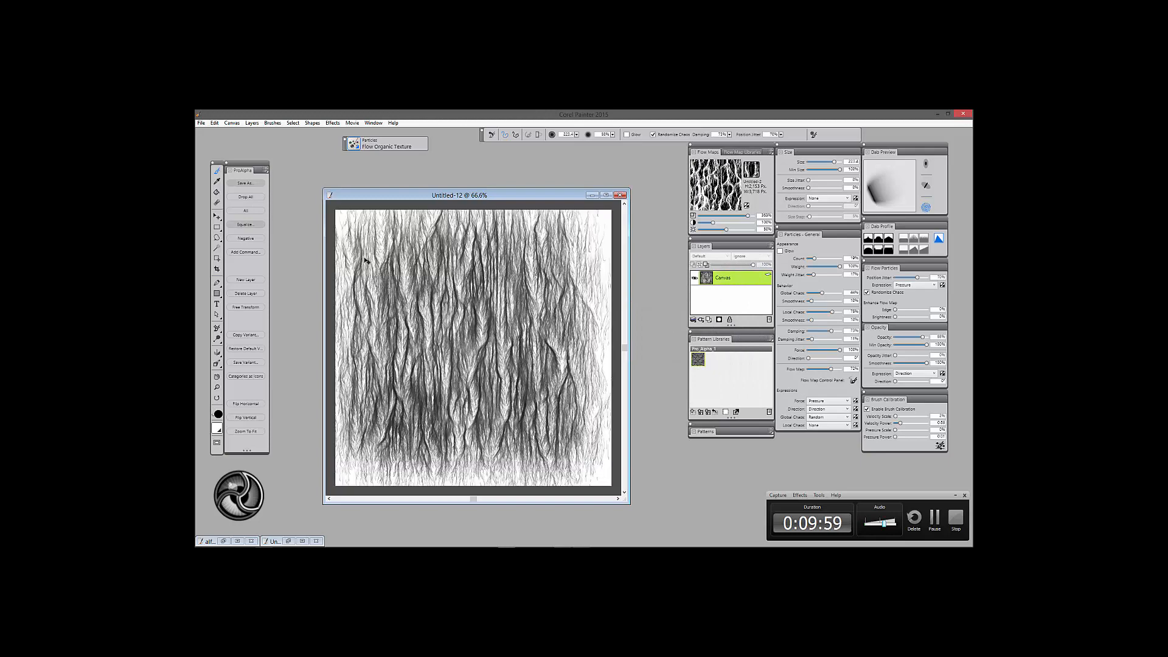
key(ctrl+z)
key(ctrl+z)
key(ctrl+z)
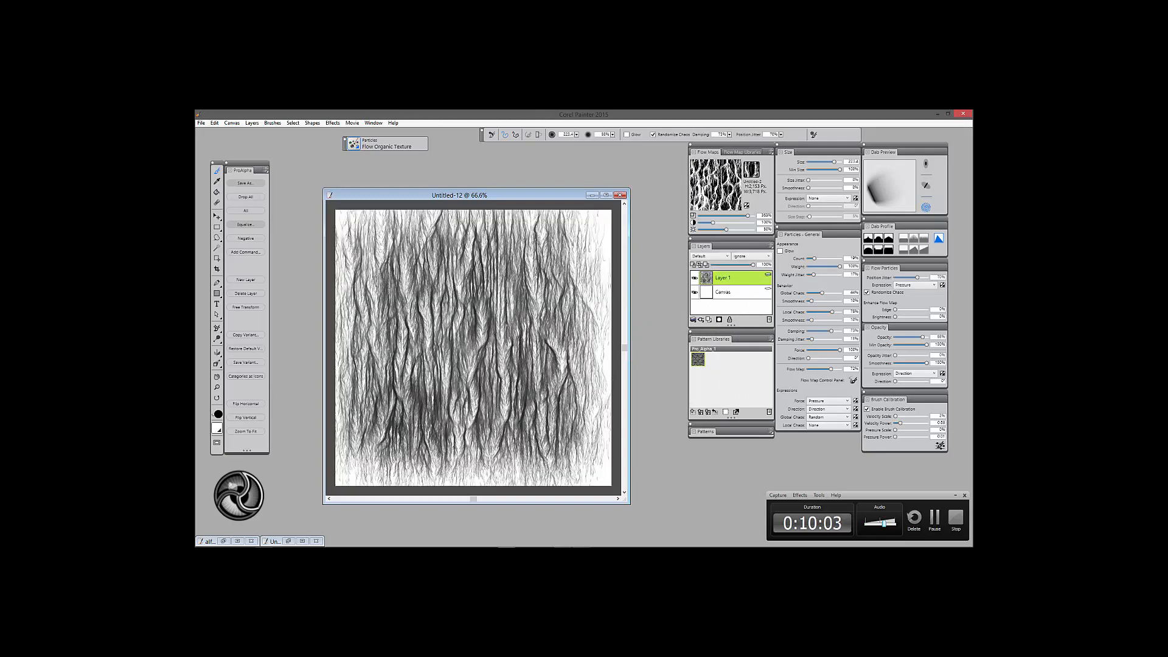
Add a new layer and choose the Basket Weave flow map with its scale at 400%.
click(702, 321)
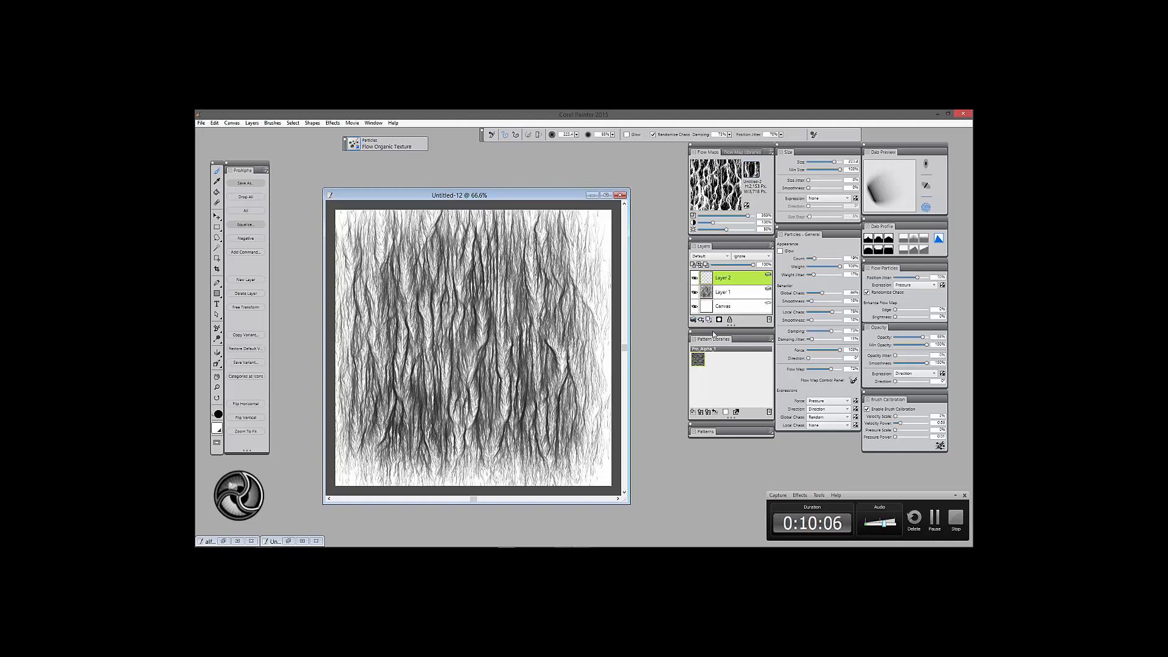
click(758, 177)
click(724, 214)
click(755, 176)
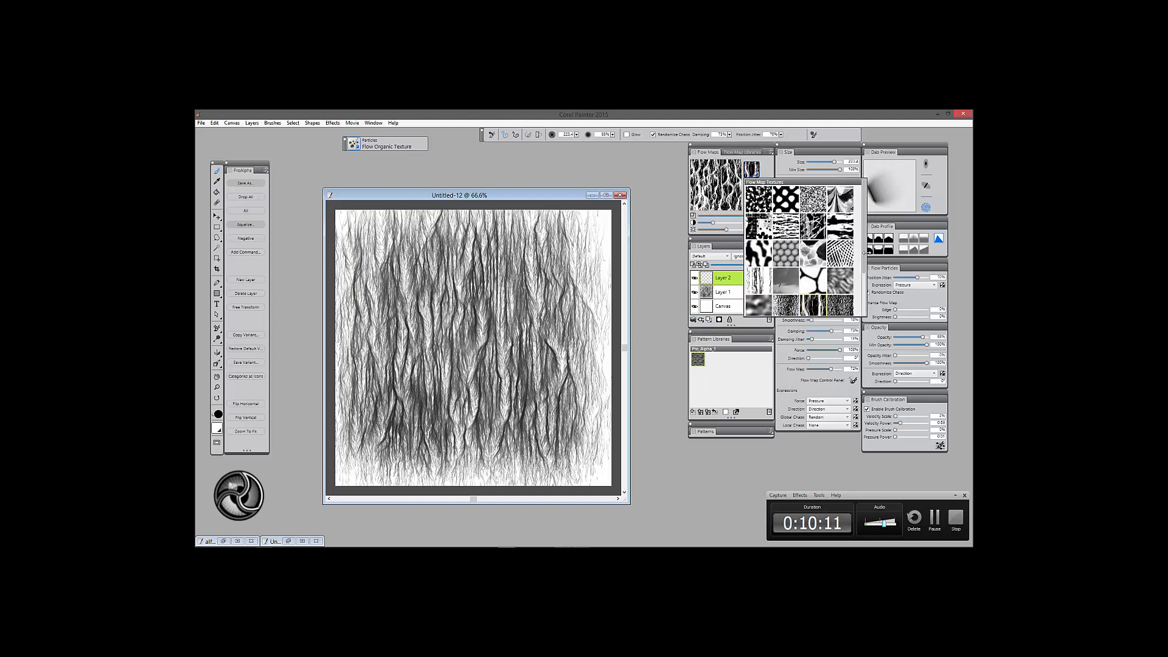
click(843, 288)
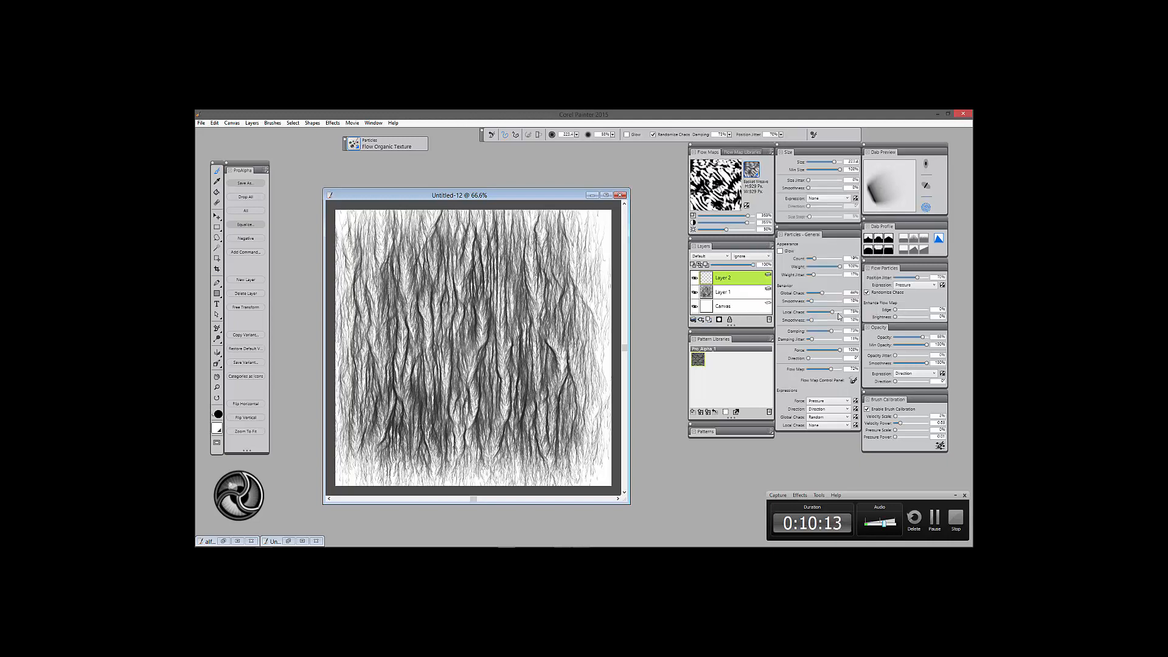
mouse_move(747, 216)
mouse_down()
mouse_move(728, 216)
mouse_move(754, 217)
mouse_up()
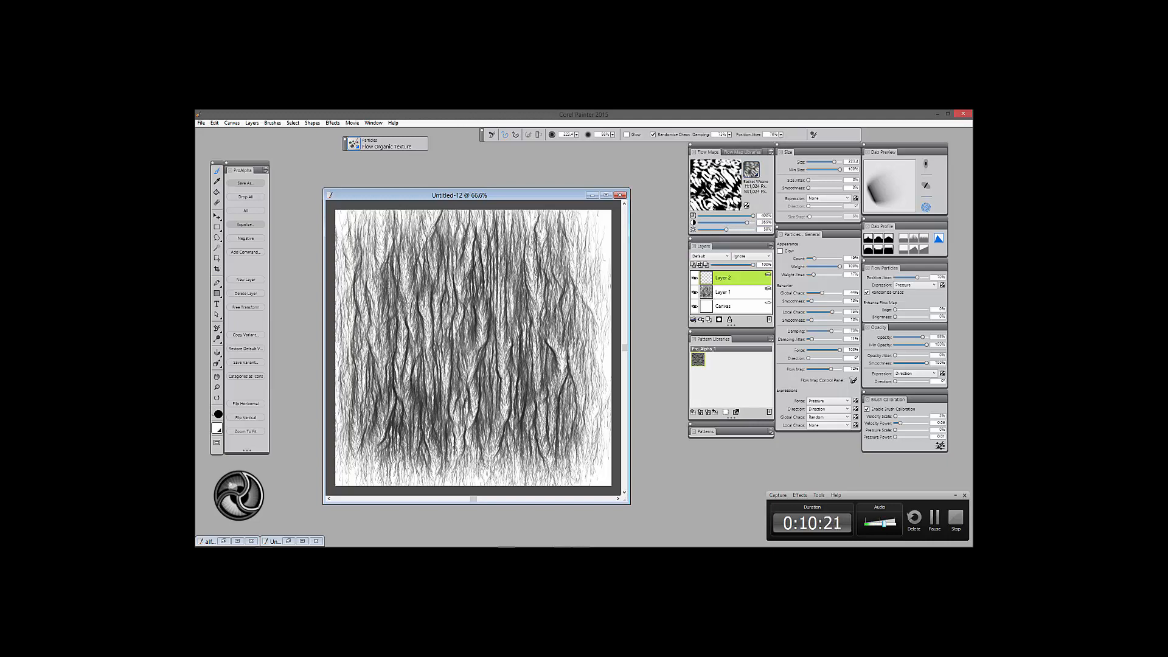
Paint the woven texture on Layer 2 with vertical strokes along the canvas's sides, upper edge and lower area.
mouse_move(584, 213)
mouse_down()
mouse_move(581, 299)
mouse_move(599, 371)
mouse_move(584, 480)
mouse_up()
drag(368, 213, 357, 304)
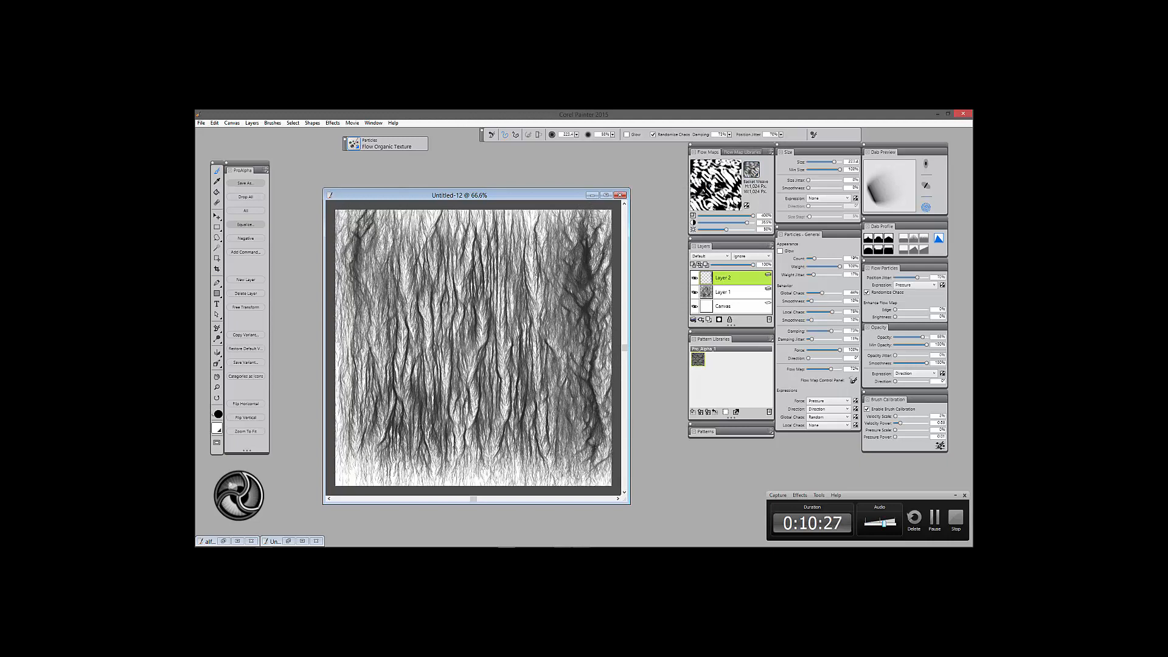
mouse_move(387, 214)
mouse_down()
mouse_move(388, 271)
mouse_move(419, 289)
mouse_up()
drag(454, 213, 466, 289)
mouse_move(359, 283)
mouse_down()
mouse_move(331, 399)
mouse_move(371, 465)
mouse_up()
drag(376, 387, 378, 465)
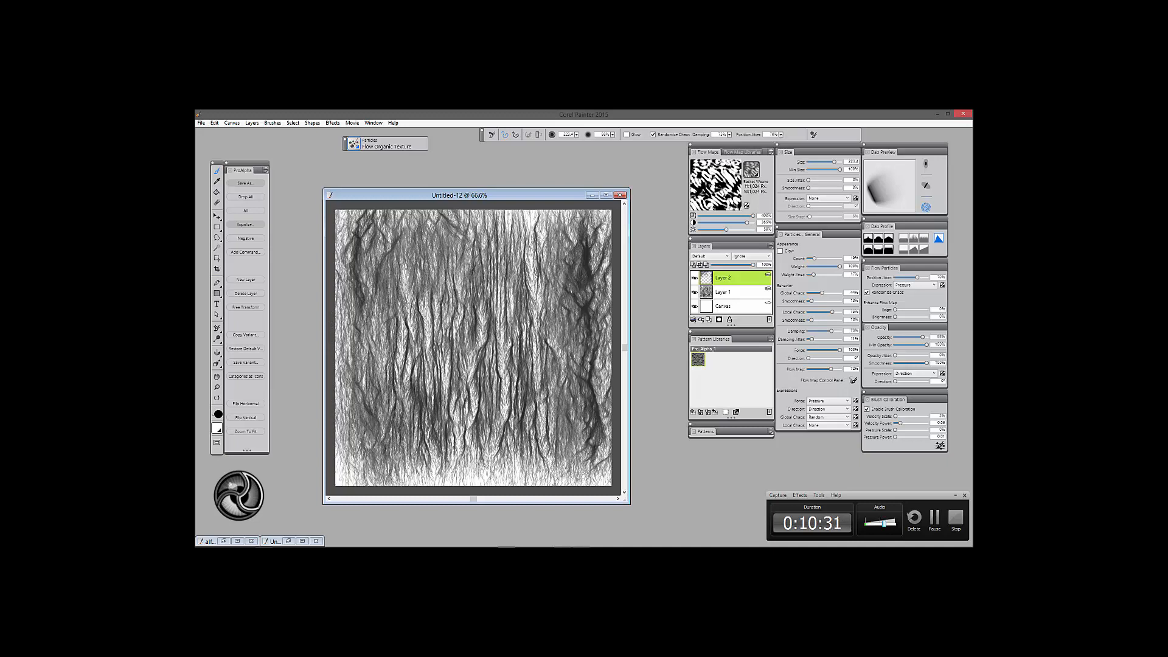
drag(515, 368, 512, 469)
drag(452, 362, 459, 465)
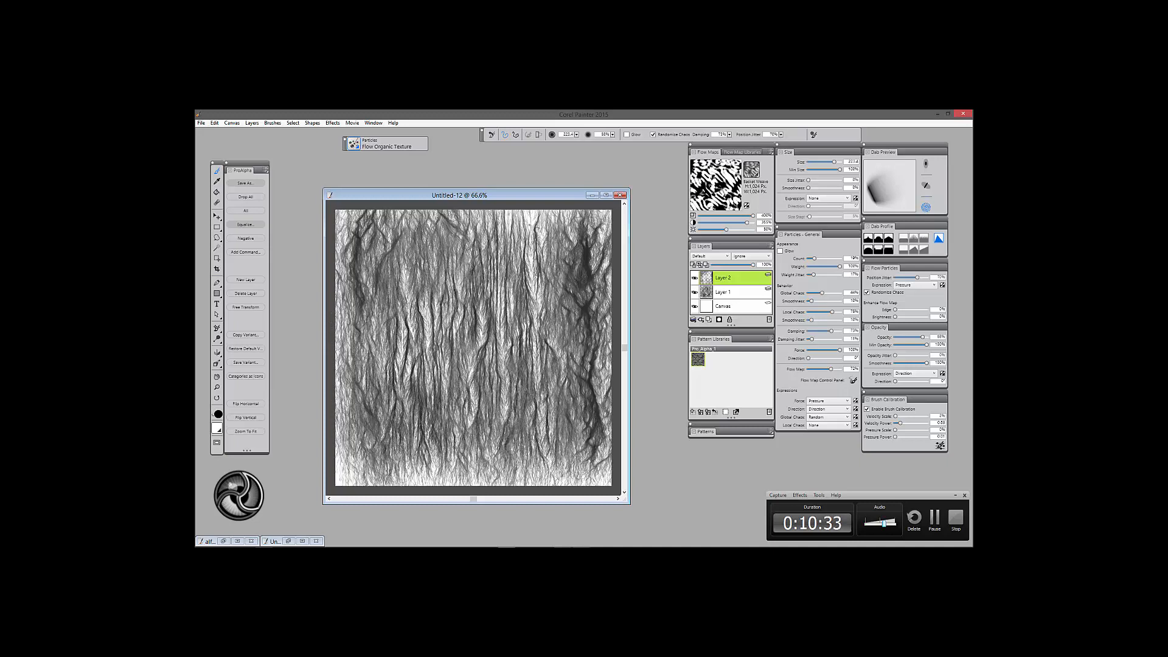
Fill the middle of Layer 2 with dense vertical strokes of the woven texture.
drag(532, 207, 535, 438)
drag(514, 225, 511, 450)
mouse_move(493, 273)
mouse_down()
mouse_move(502, 340)
mouse_move(481, 438)
mouse_up()
mouse_move(462, 243)
mouse_down()
mouse_move(457, 362)
mouse_move(472, 438)
mouse_up()
mouse_move(426, 231)
mouse_down()
mouse_move(426, 353)
mouse_move(446, 438)
mouse_up()
drag(398, 258, 417, 444)
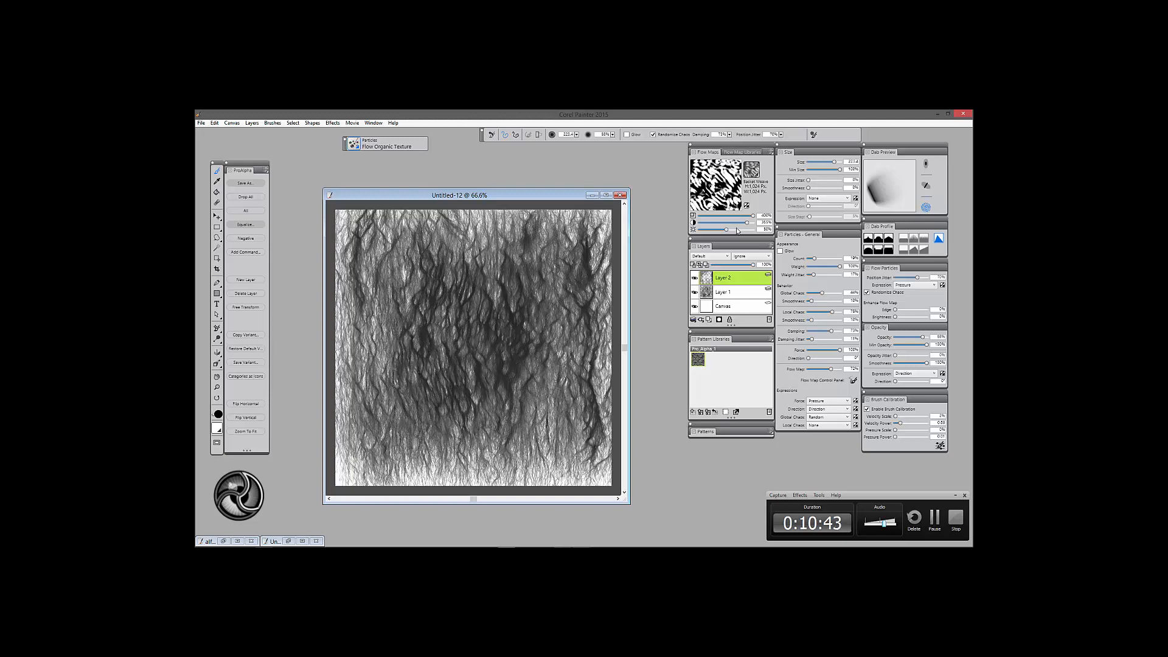
Compare the texture with and without Layer 1, leave Layer 1 hidden, and drop all layers onto the canvas.
click(694, 292)
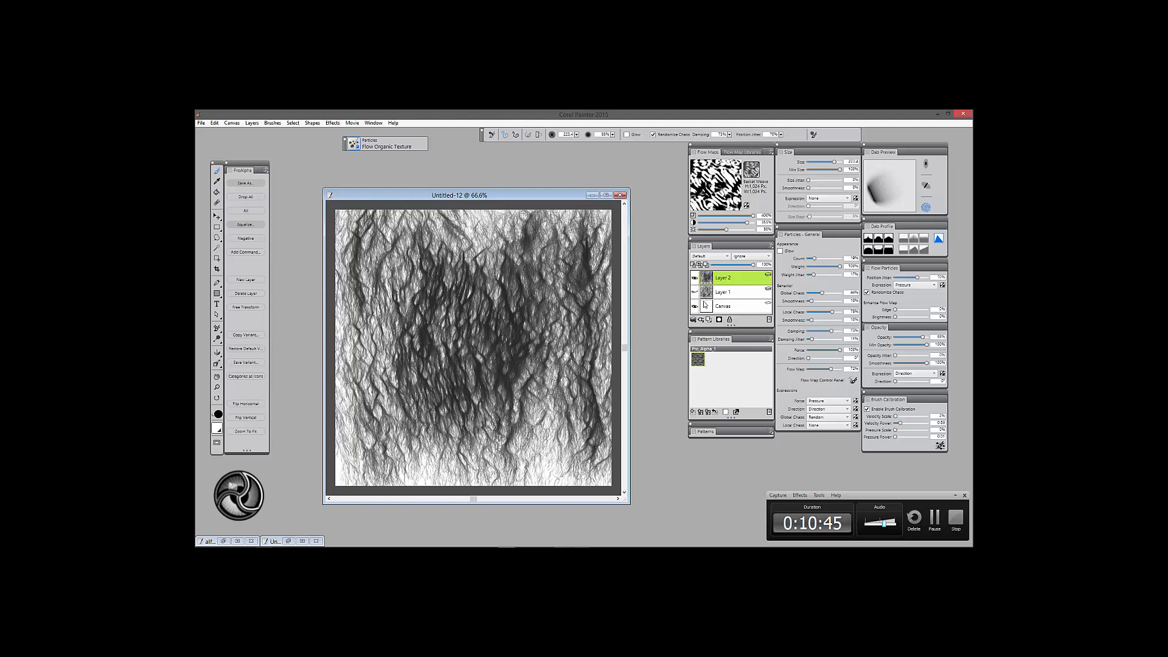
click(696, 293)
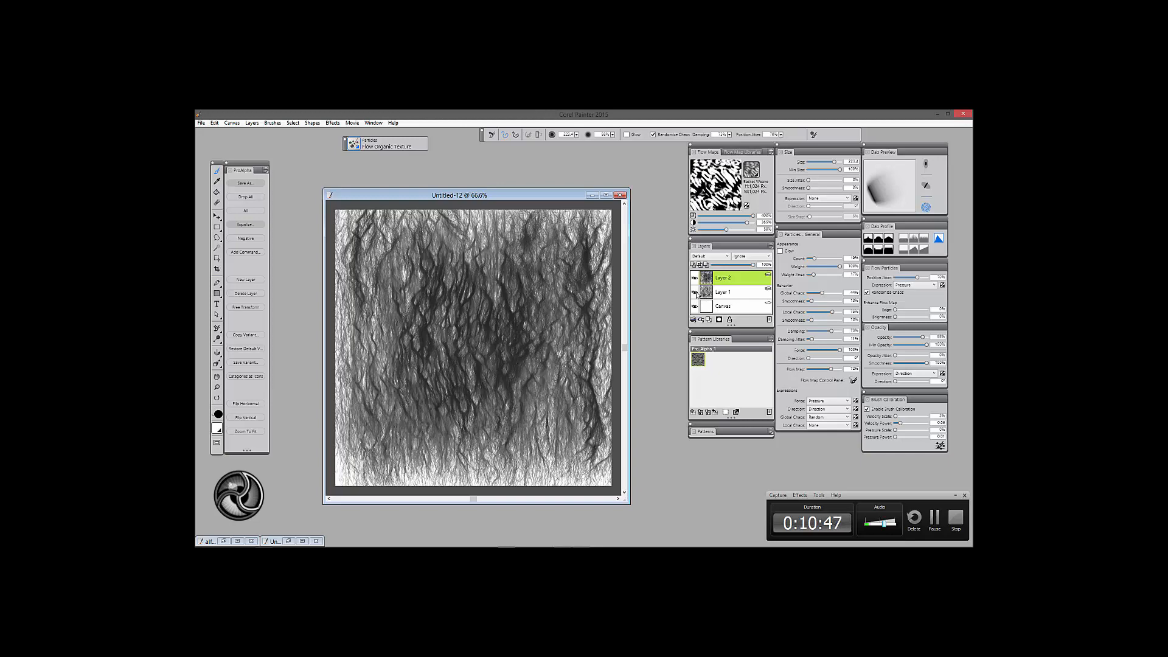
click(695, 293)
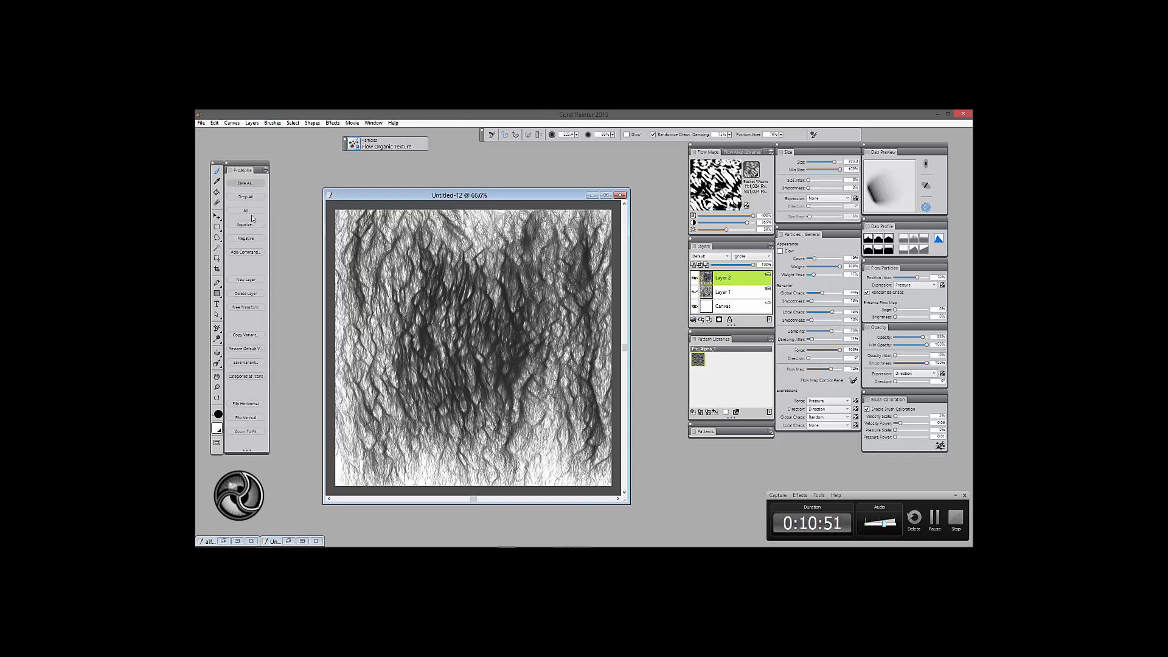
click(254, 196)
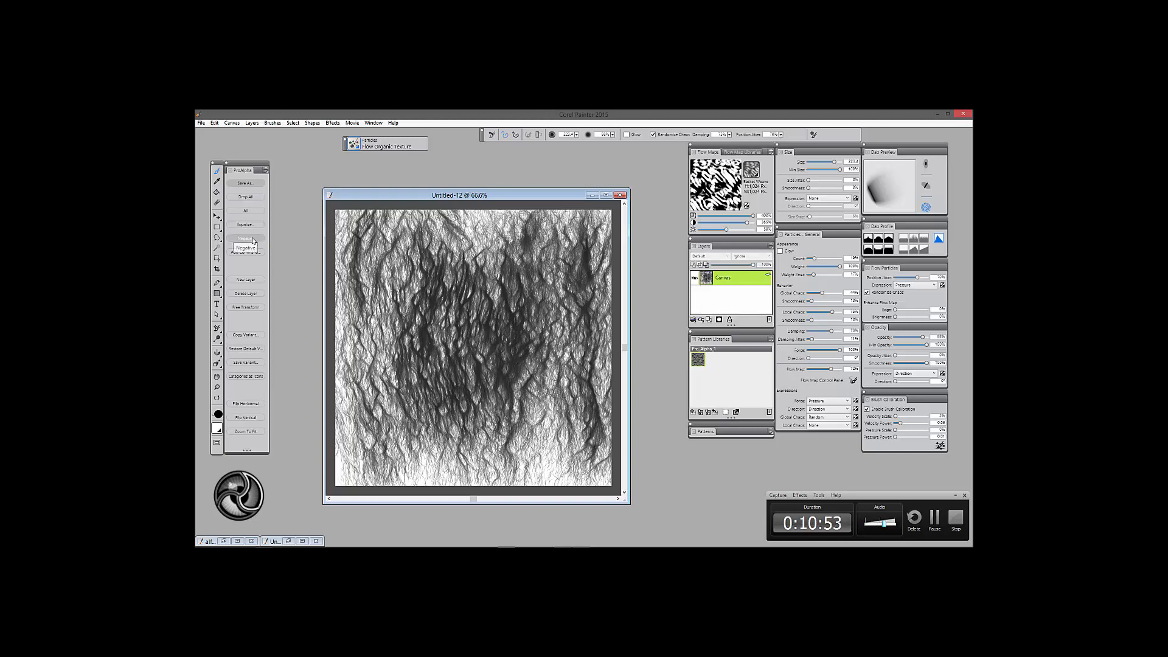
Invert the canvas to negative, then equalize it with the black point at about 23% and gamma at 78%.
click(253, 240)
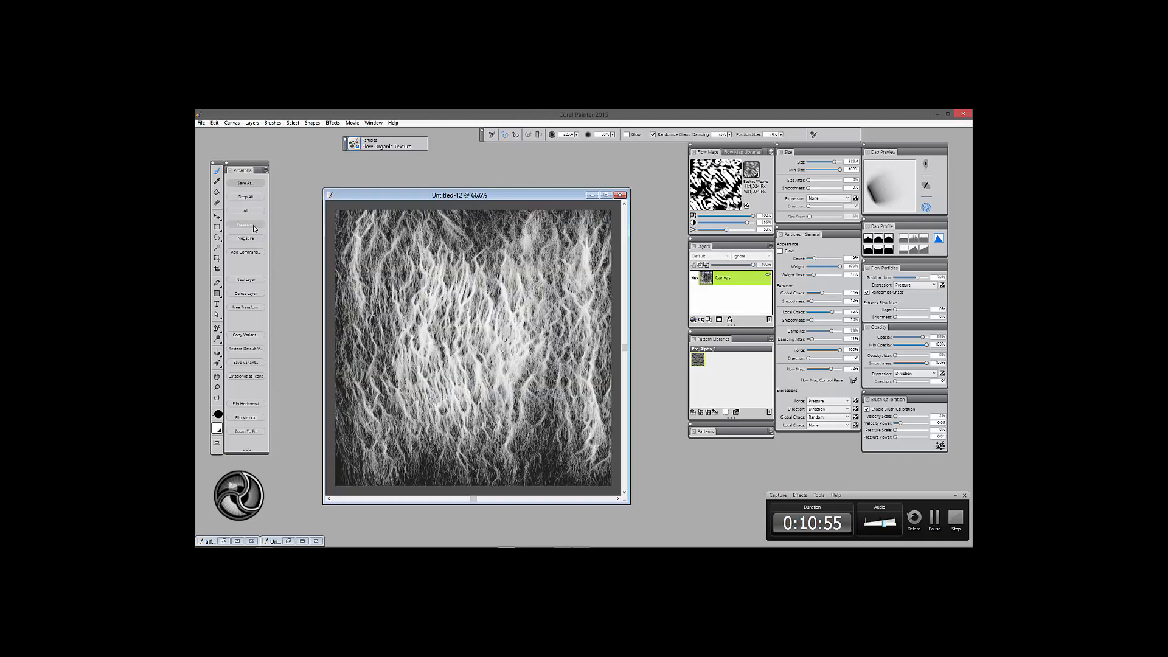
click(254, 227)
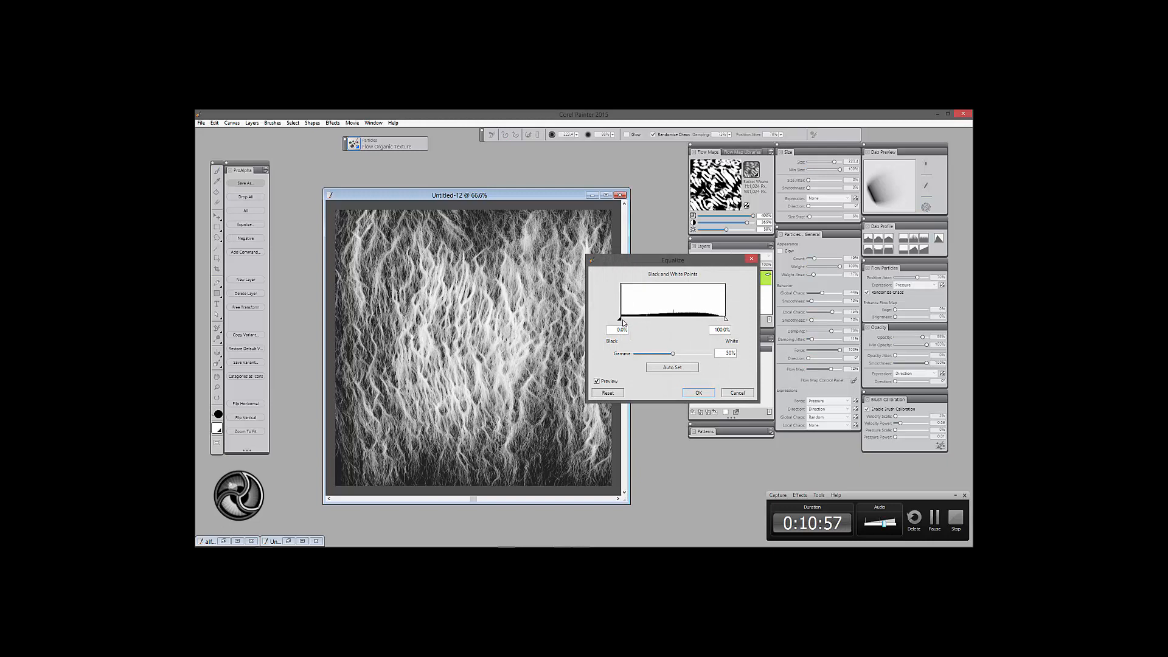
drag(621, 324, 727, 319)
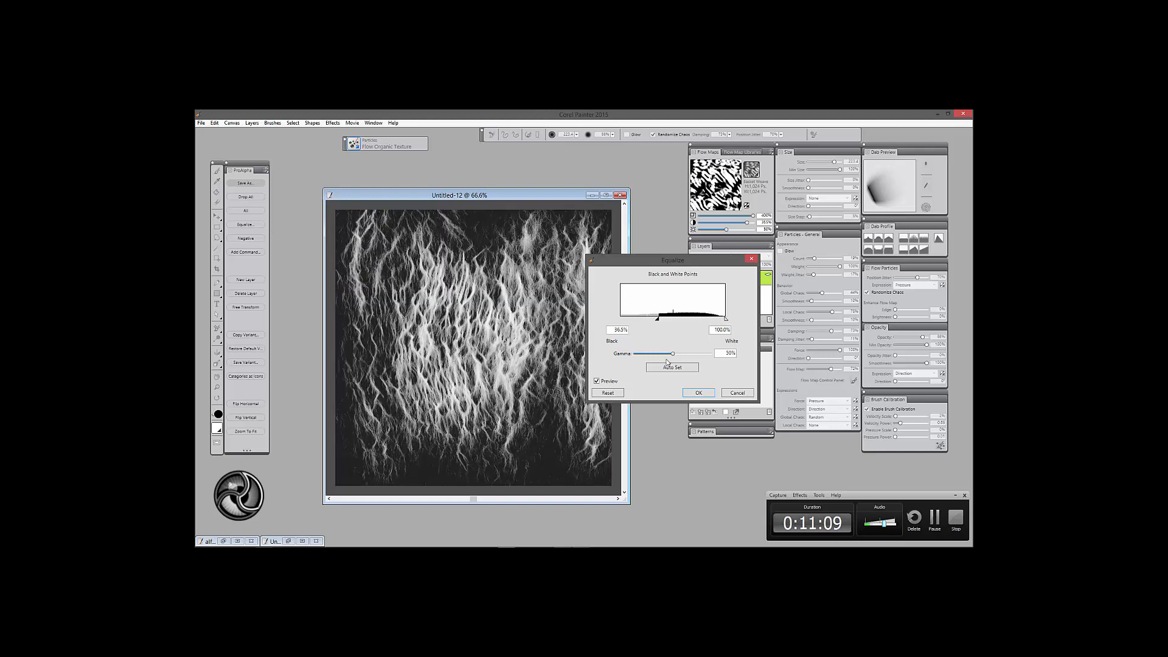
drag(672, 354, 697, 358)
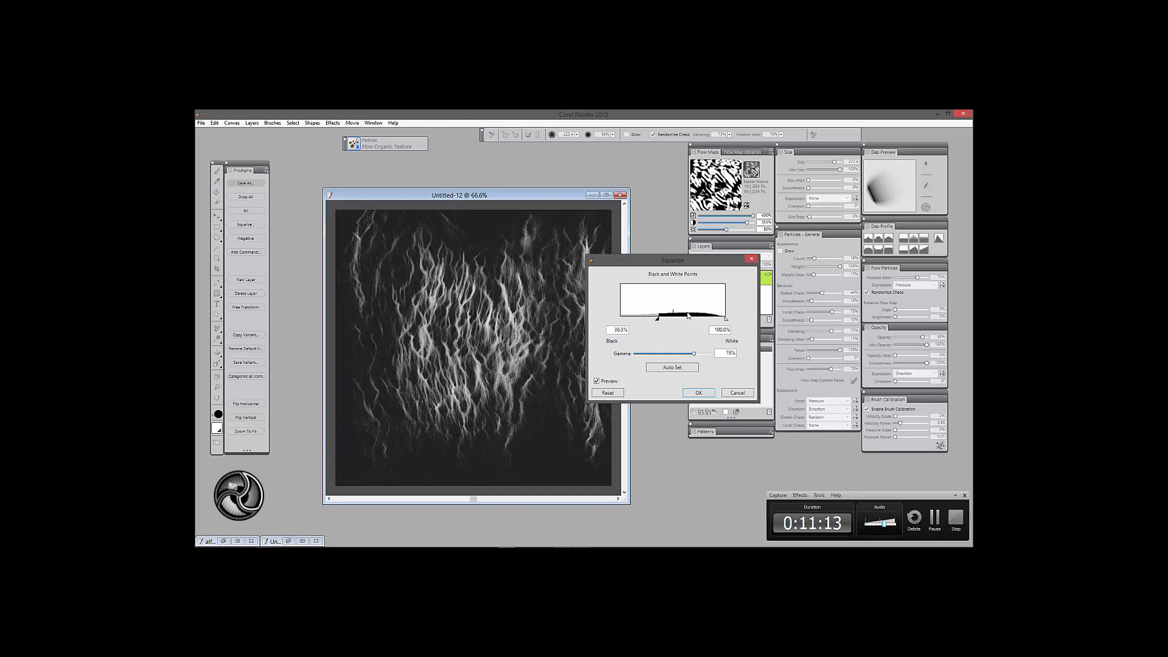
drag(658, 318, 641, 320)
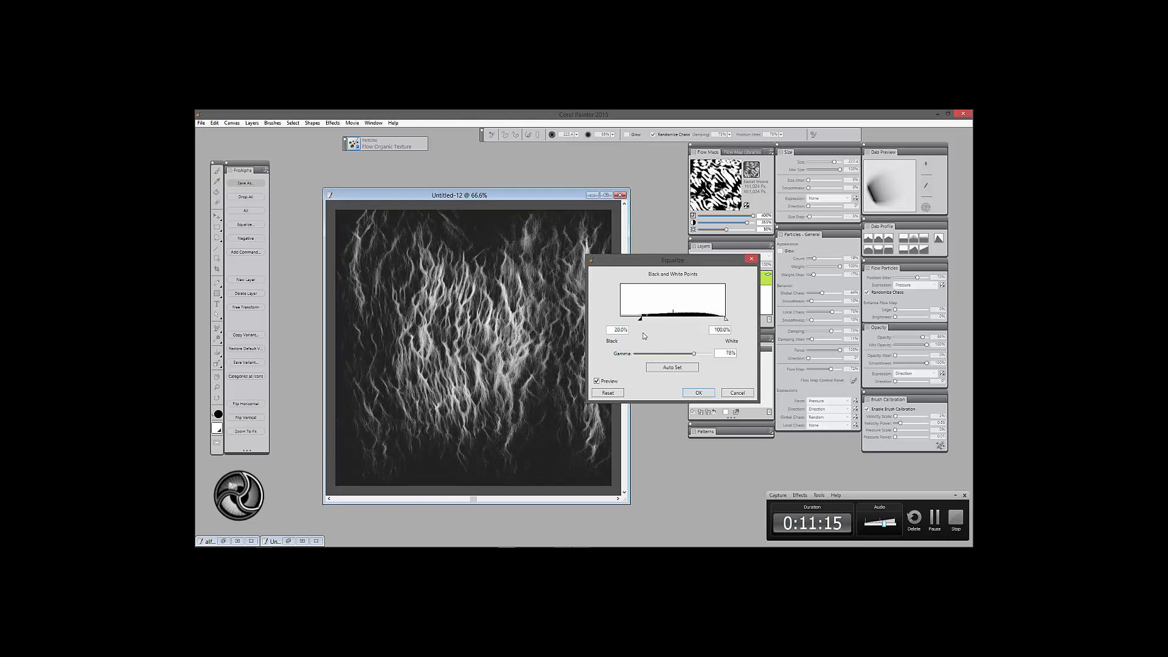
click(700, 394)
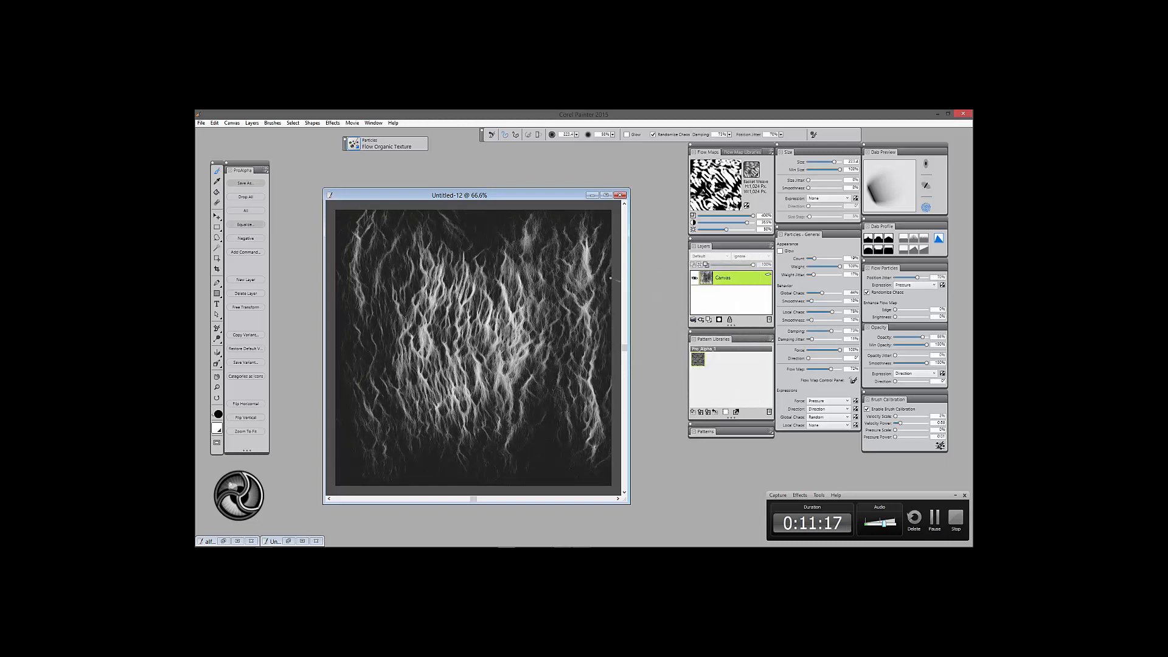
Examine the inverted texture's strand detail at several magnifications up to 200%, across its middle and upper areas.
click(507, 333)
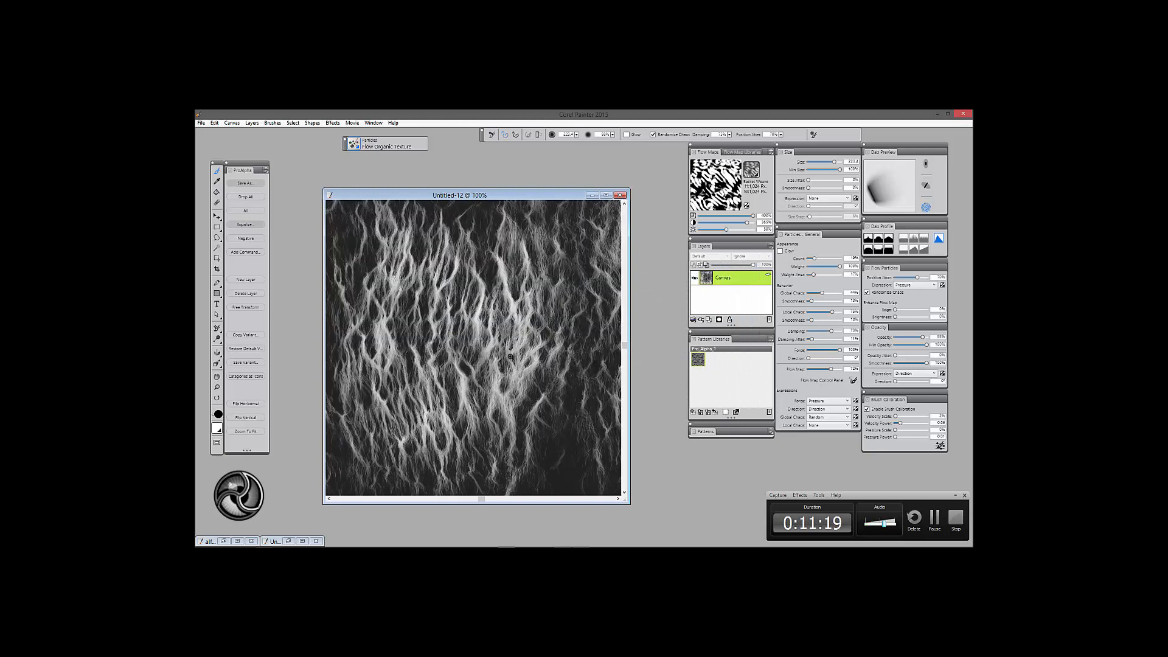
click(511, 356)
click(506, 361)
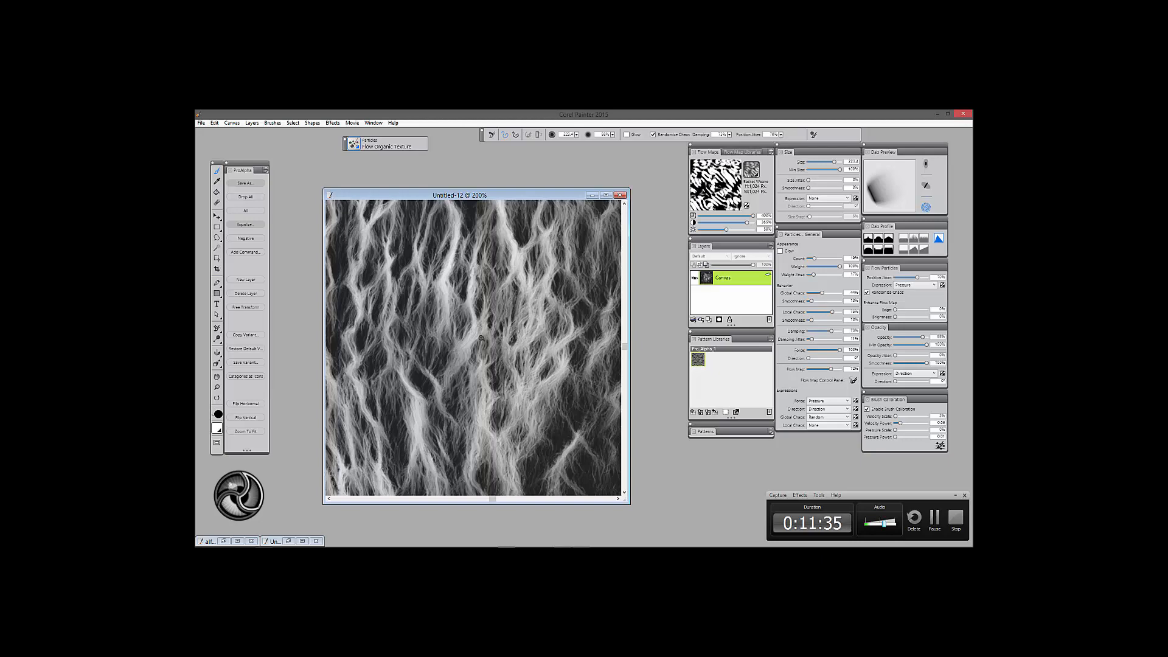
scroll(483, 336, down, 2)
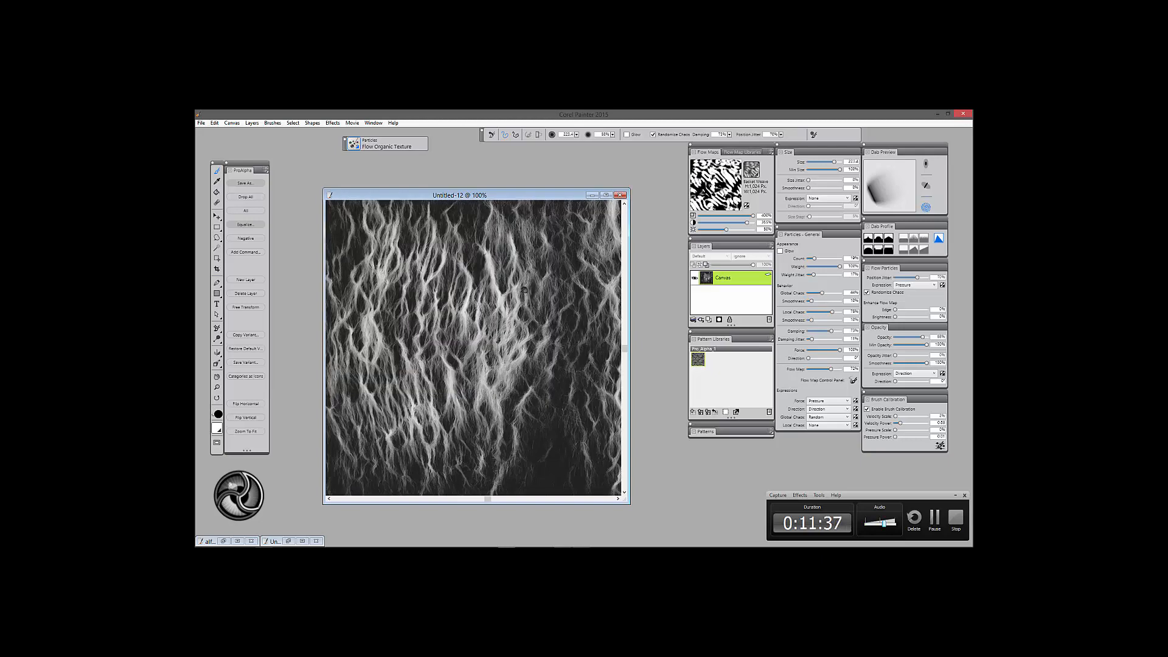
drag(524, 290, 491, 338)
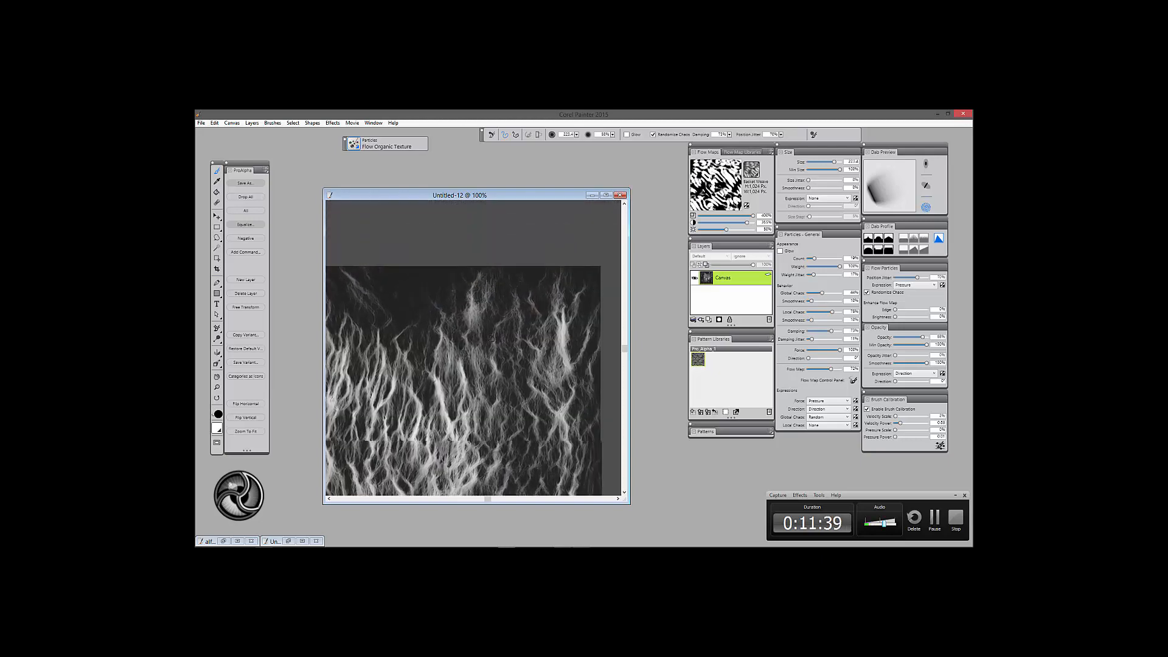
ctrl+alt+click(547, 322)
ctrl+click(559, 319)
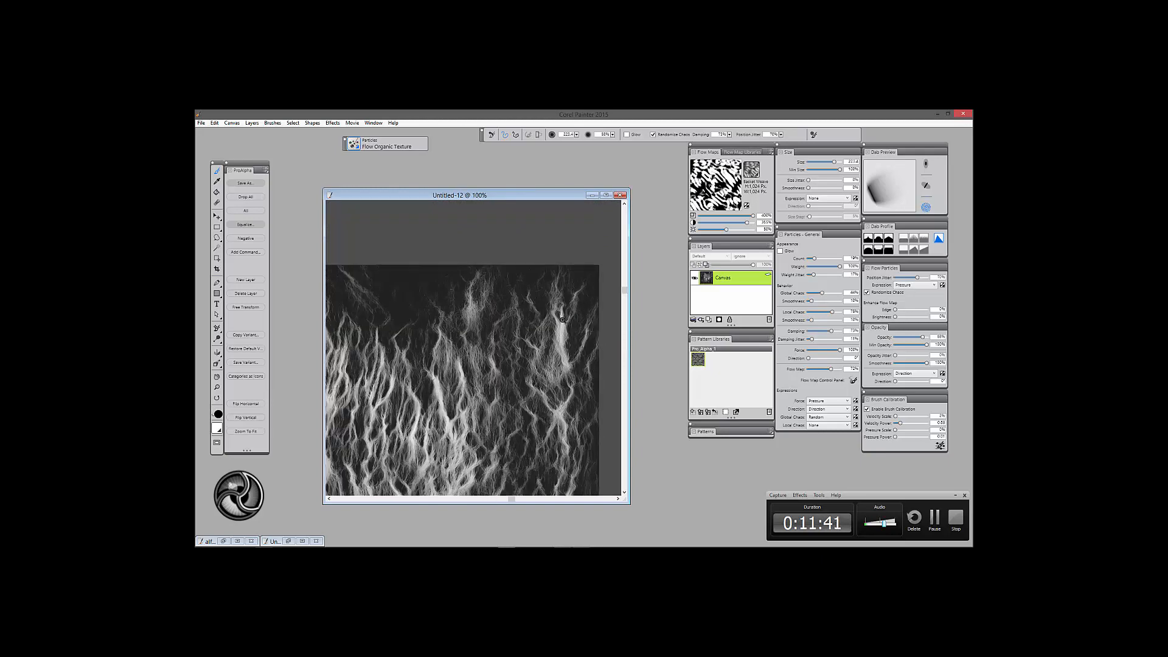
ctrl+click(562, 319)
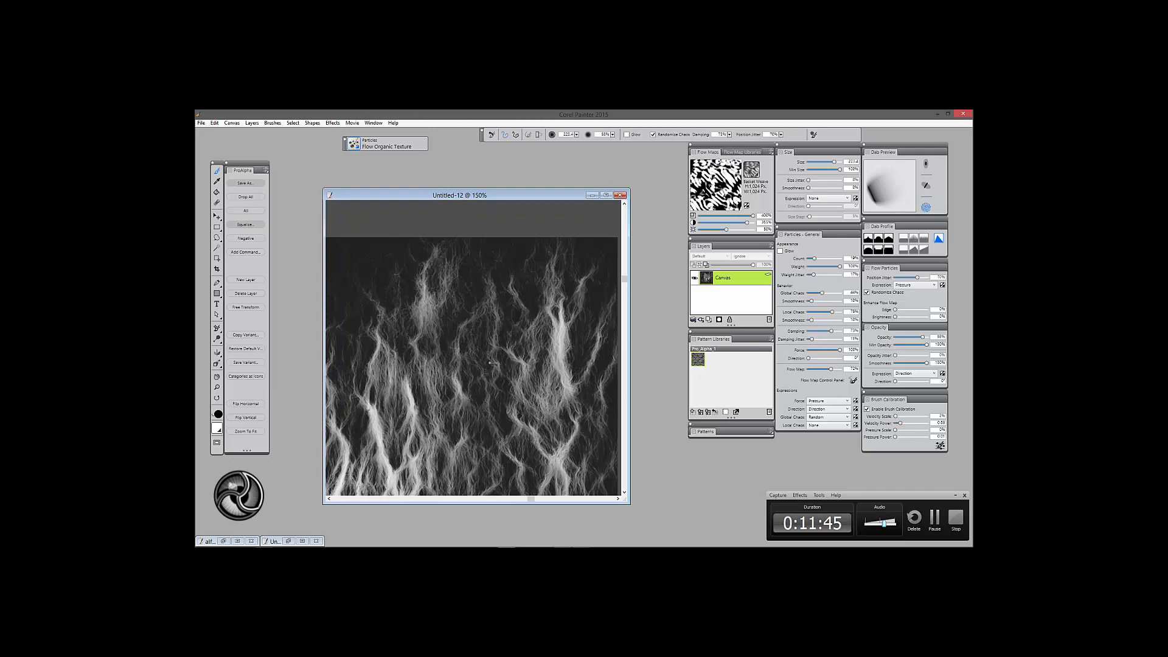
drag(465, 427, 535, 260)
drag(454, 371, 405, 439)
drag(589, 420, 430, 302)
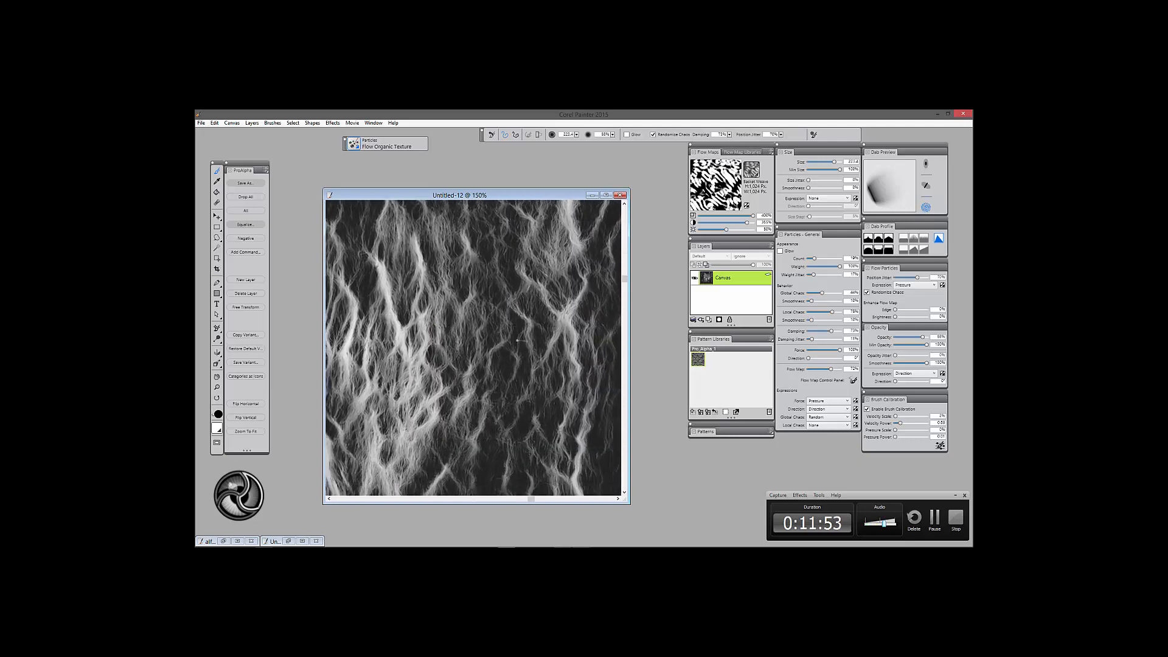
drag(520, 351, 547, 333)
drag(452, 410, 517, 361)
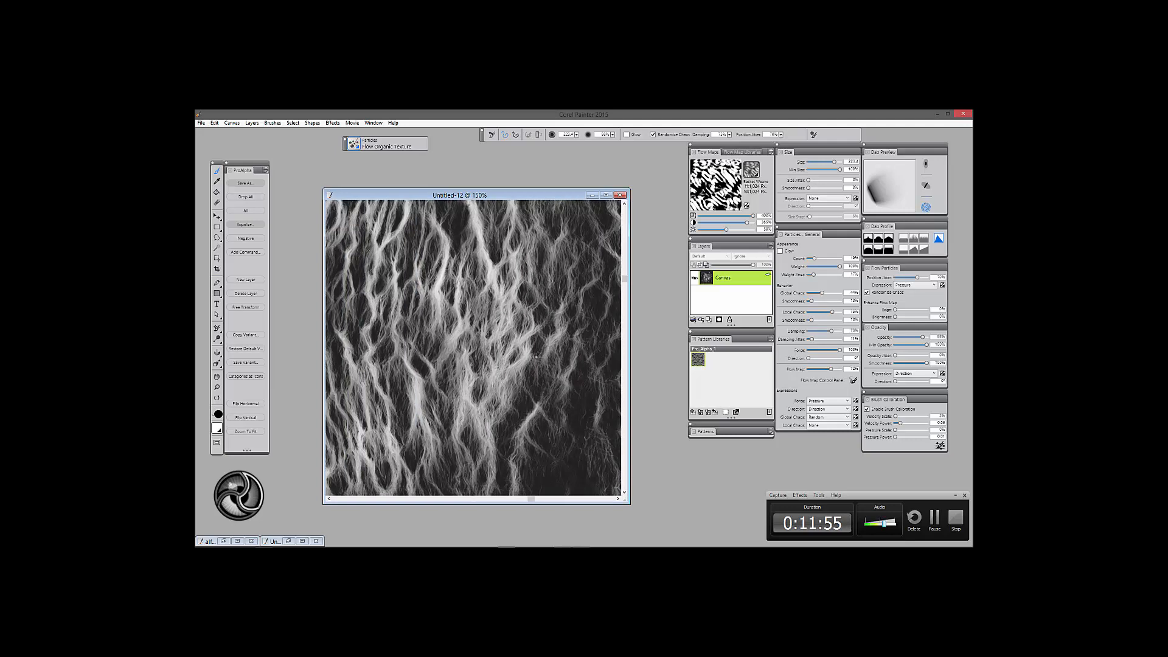
key(ctrl+minus)
key(ctrl+minus)
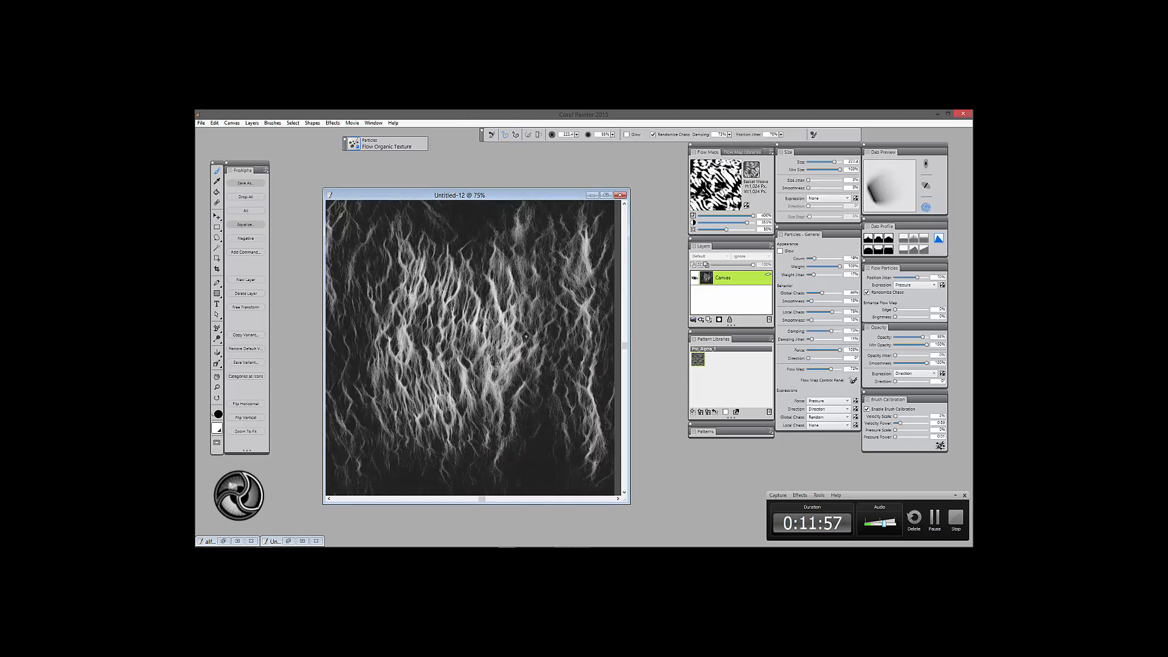
drag(511, 348, 517, 347)
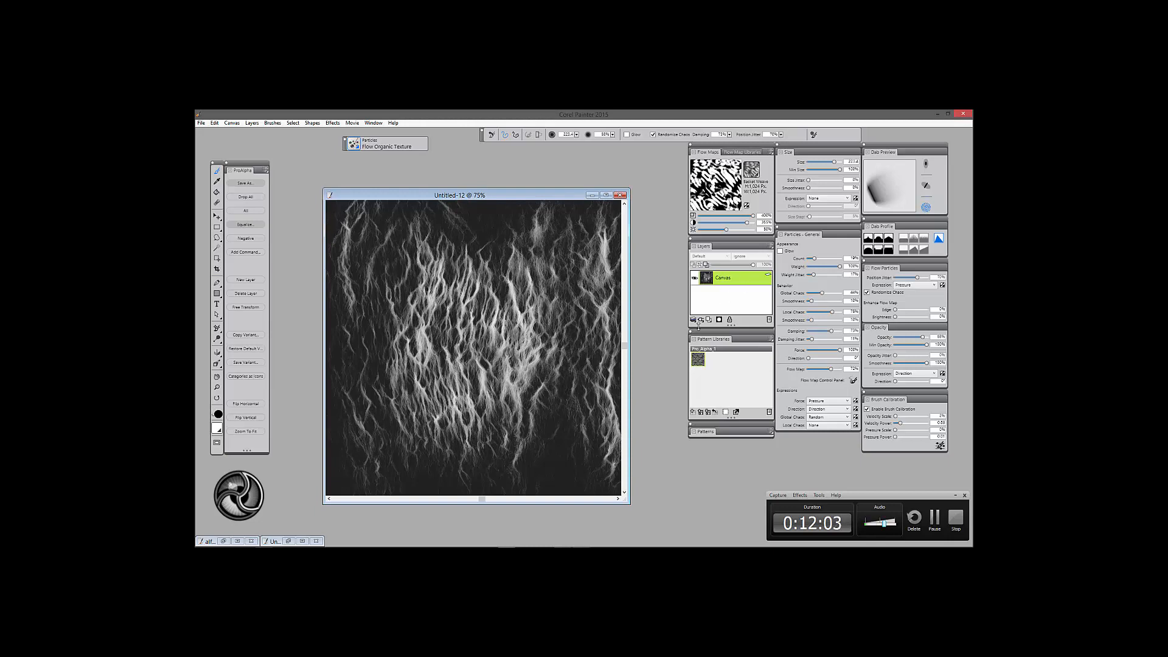
Close the document without saving changes and open a new blank document from a template.
click(620, 195)
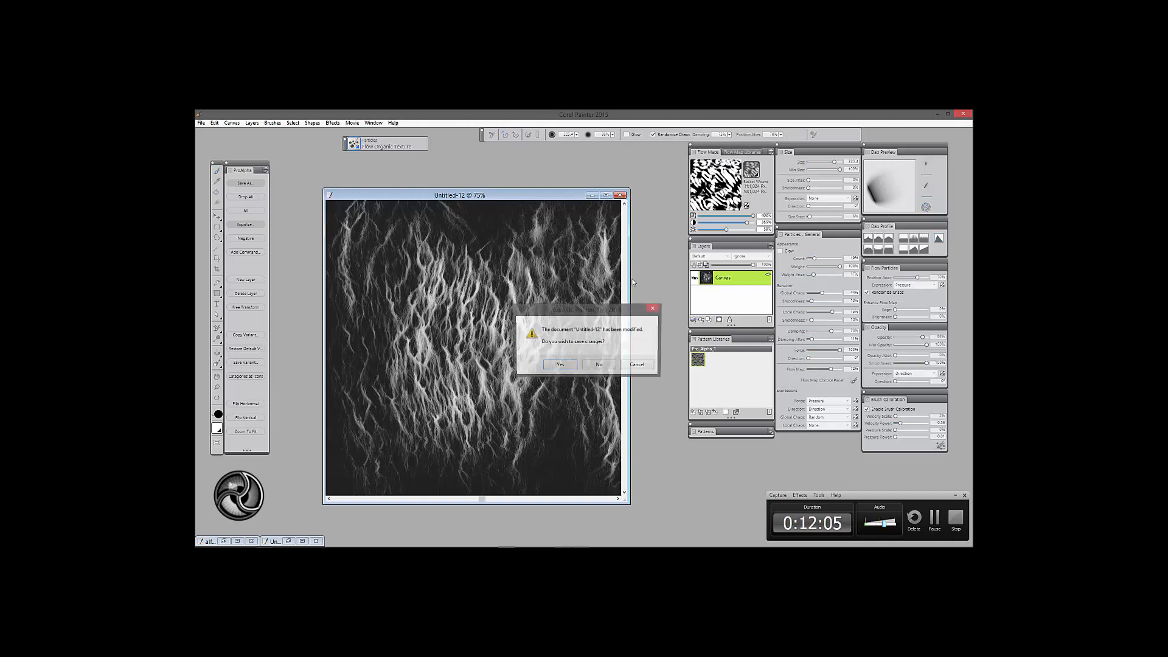
click(599, 365)
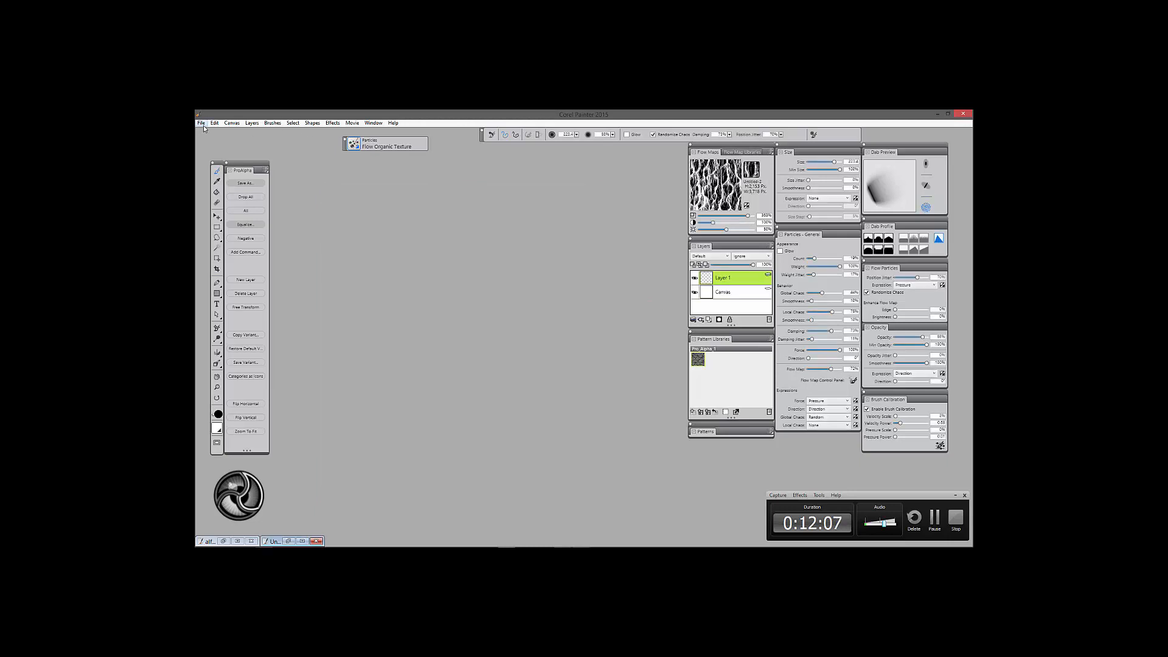
click(202, 125)
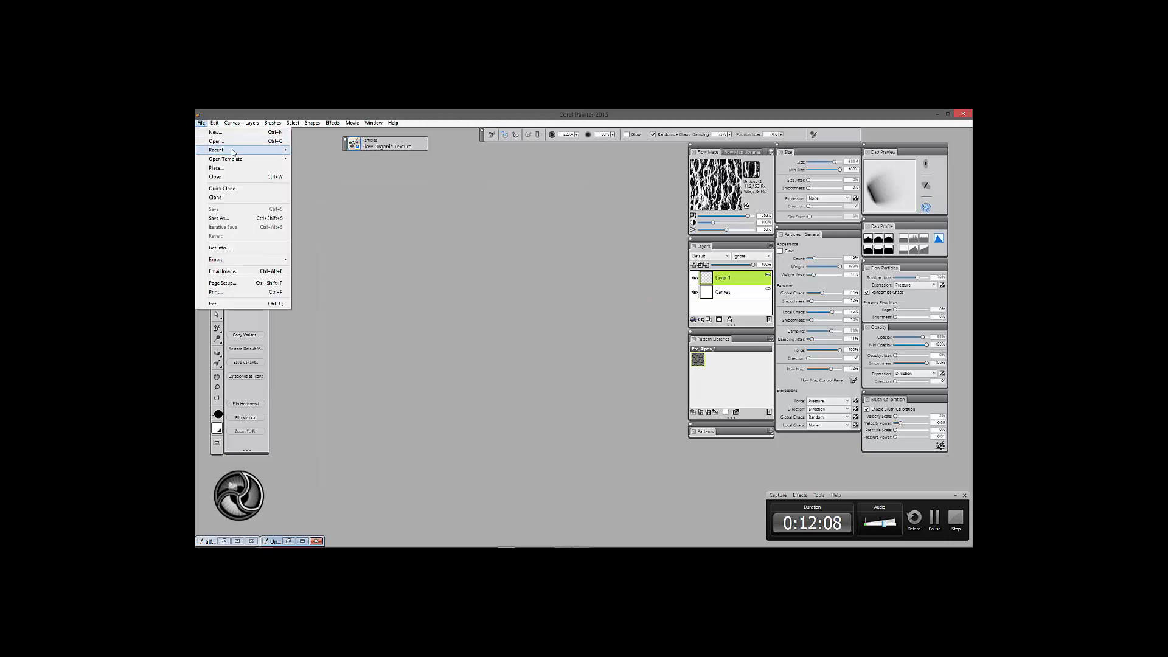
mouse_move(283, 161)
click(317, 168)
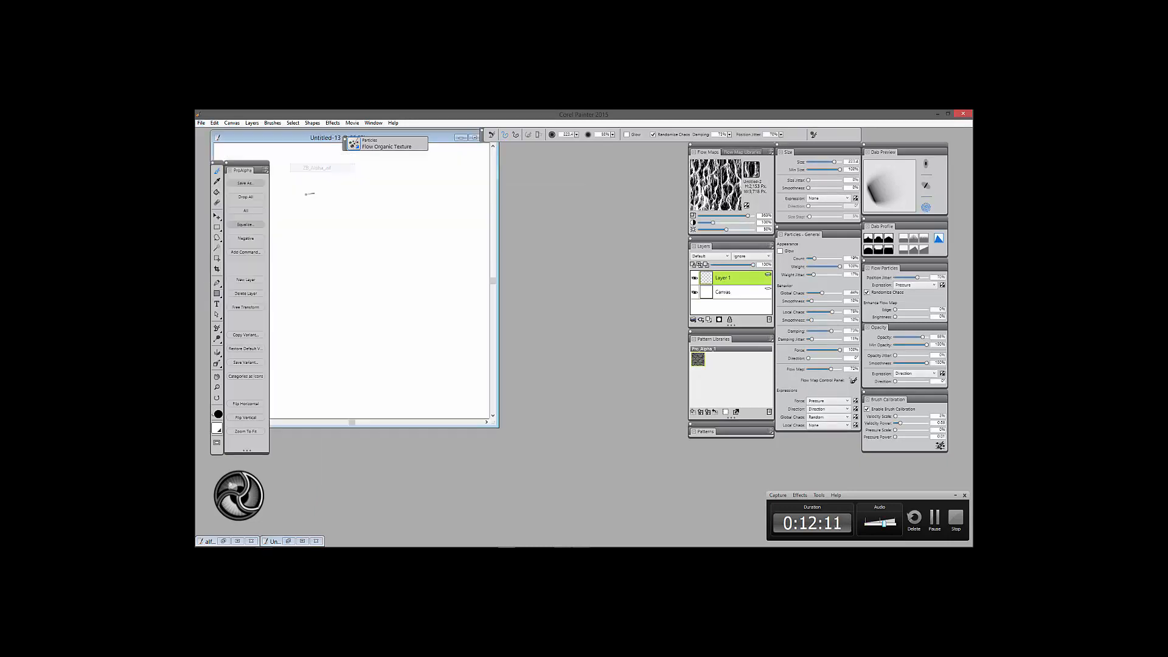
Choose the Untitled-4 flow map of clustered white dots, and reposition and enlarge the blank document's window.
click(751, 174)
drag(872, 238, 869, 317)
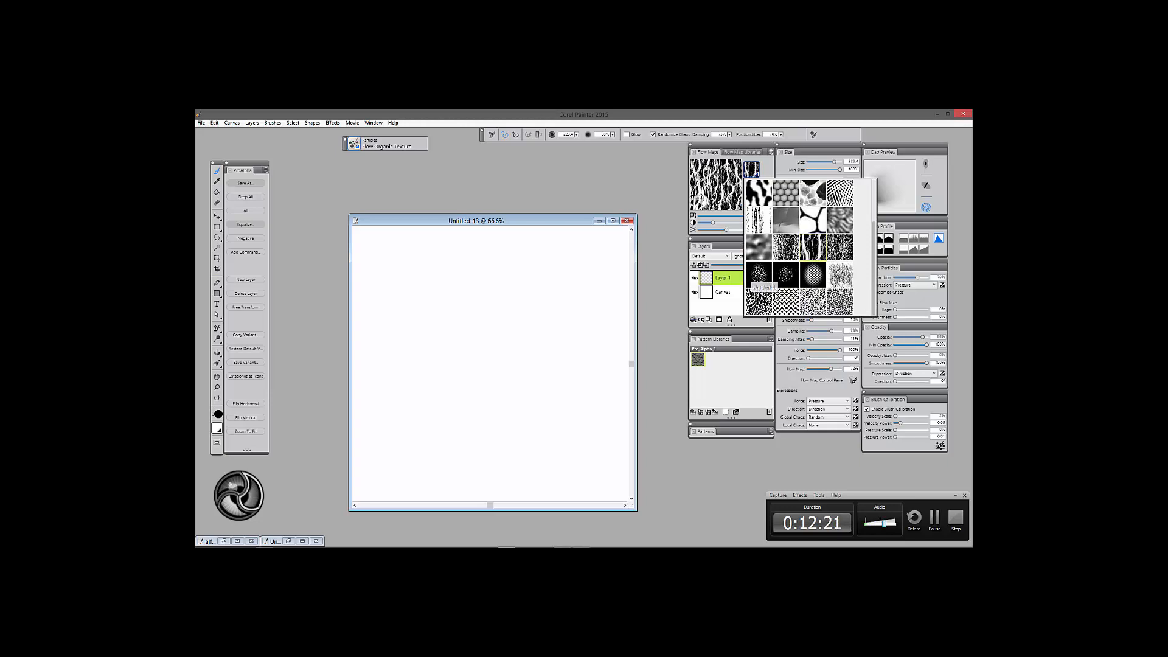
click(767, 281)
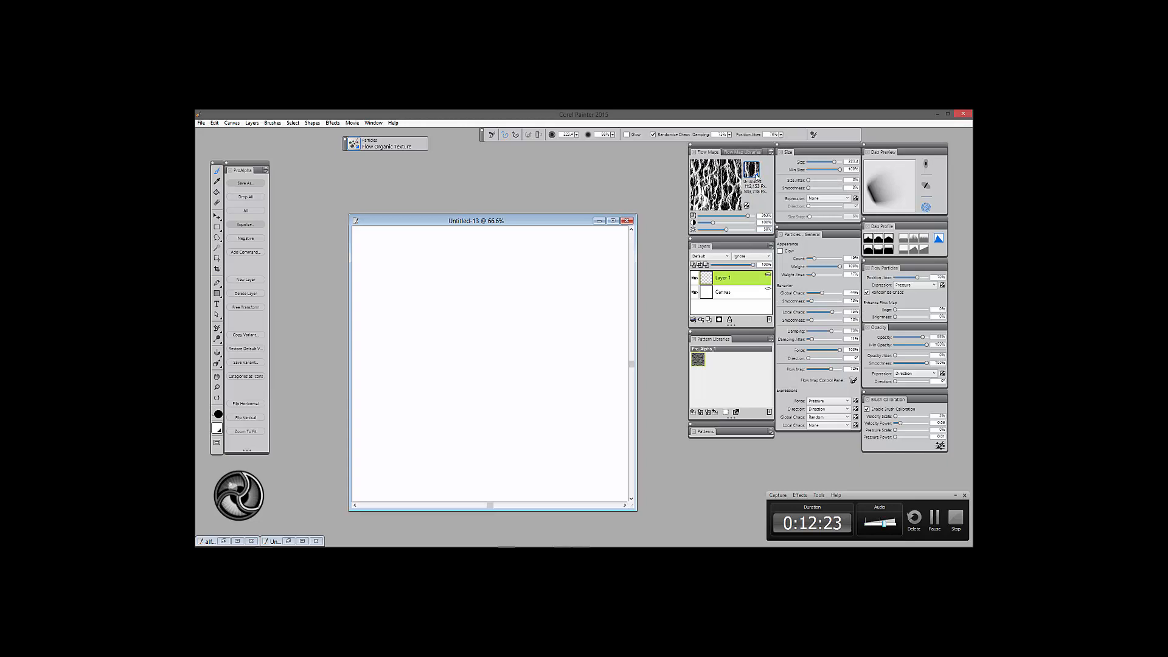
click(754, 173)
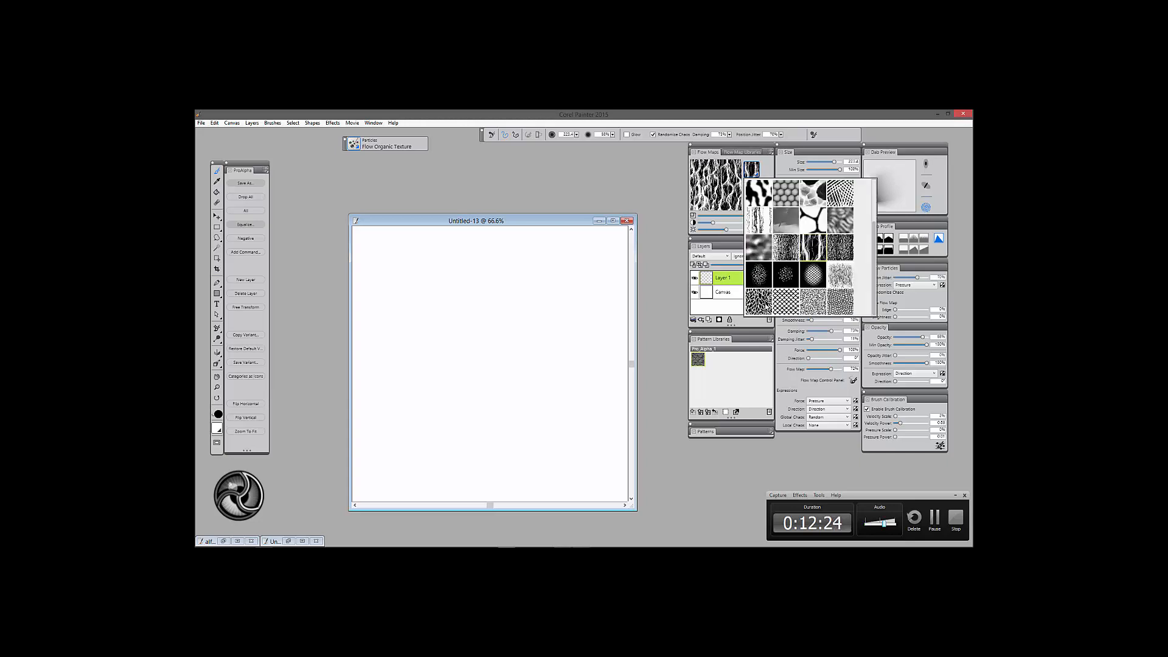
click(764, 281)
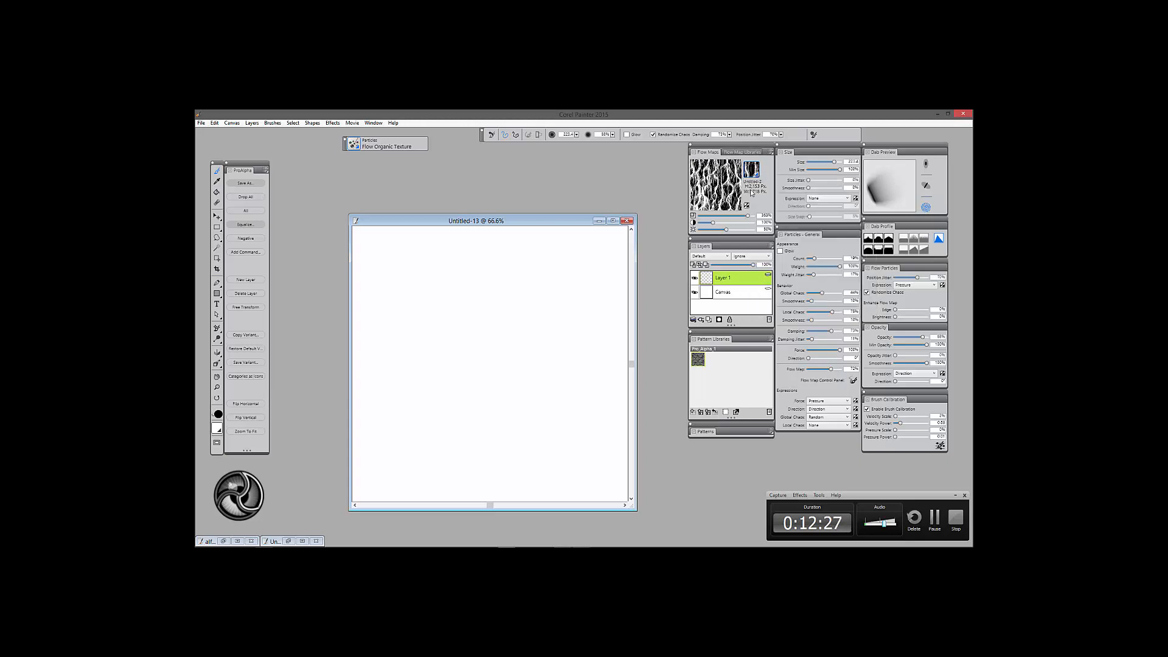
click(755, 175)
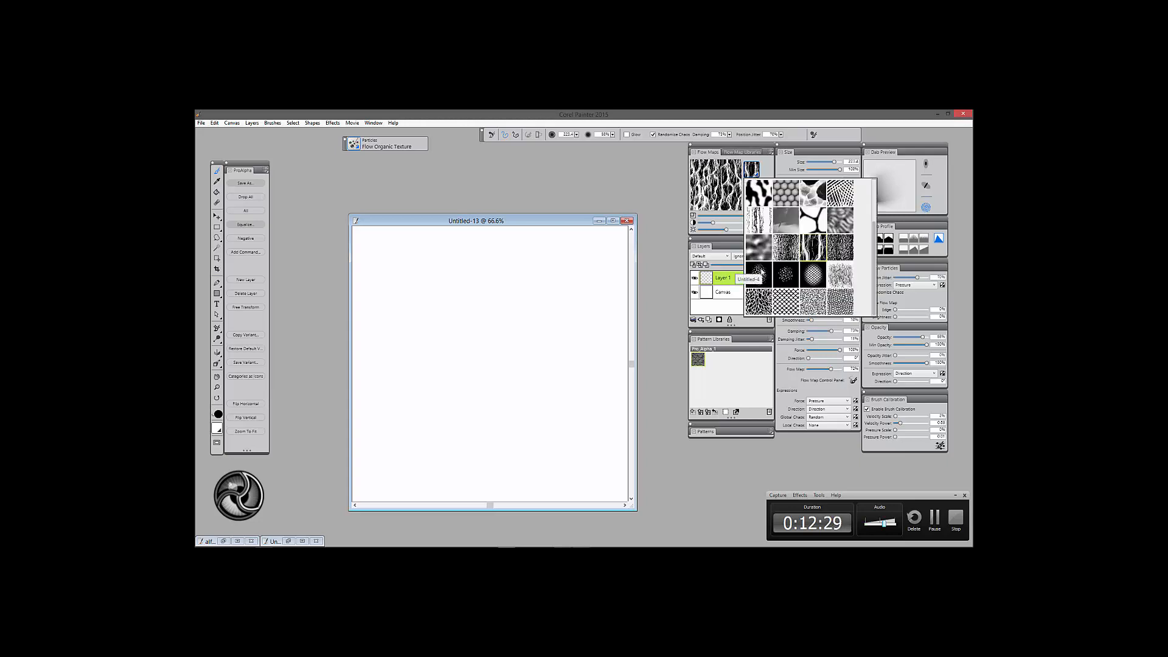
click(786, 275)
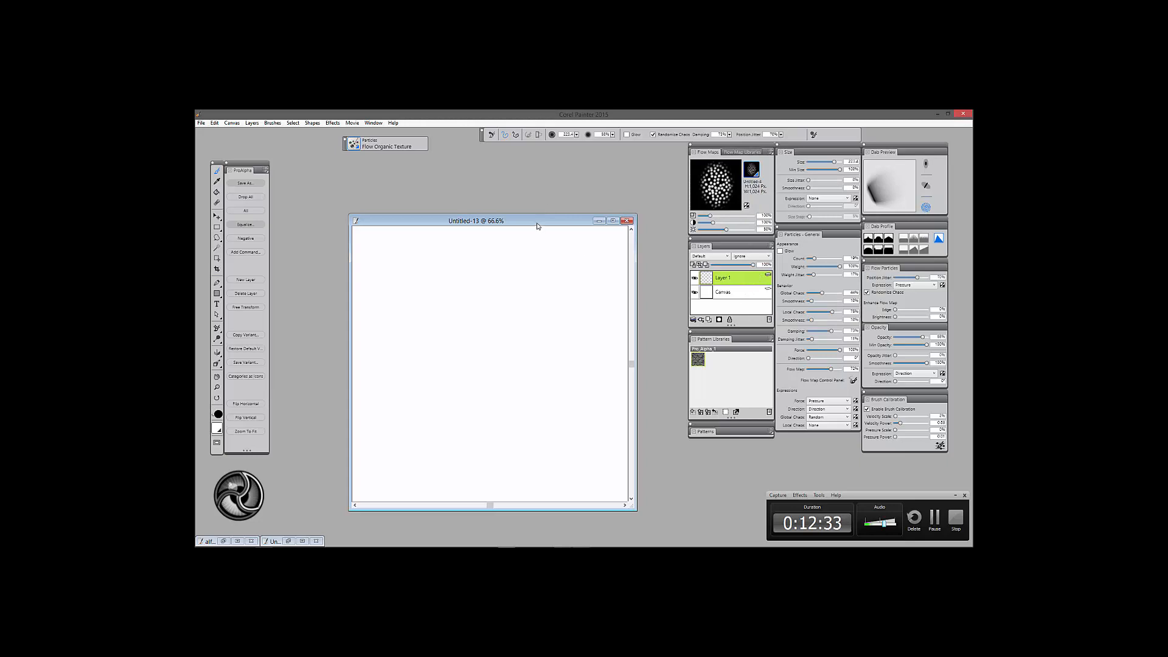
drag(536, 225, 488, 175)
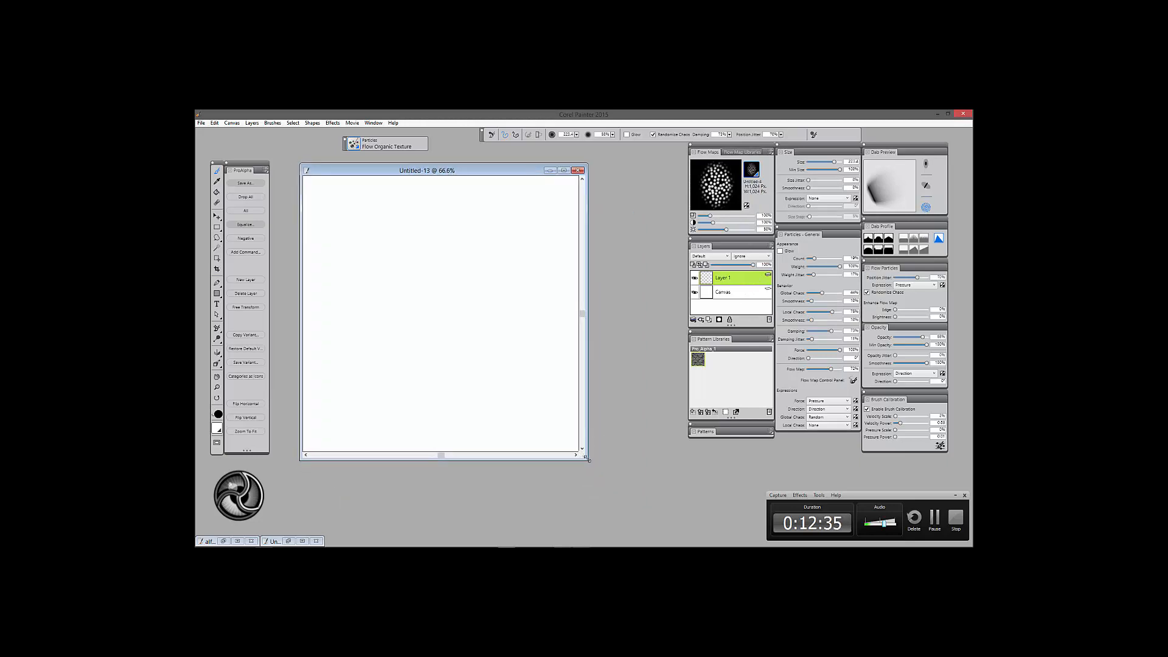
drag(588, 460, 645, 500)
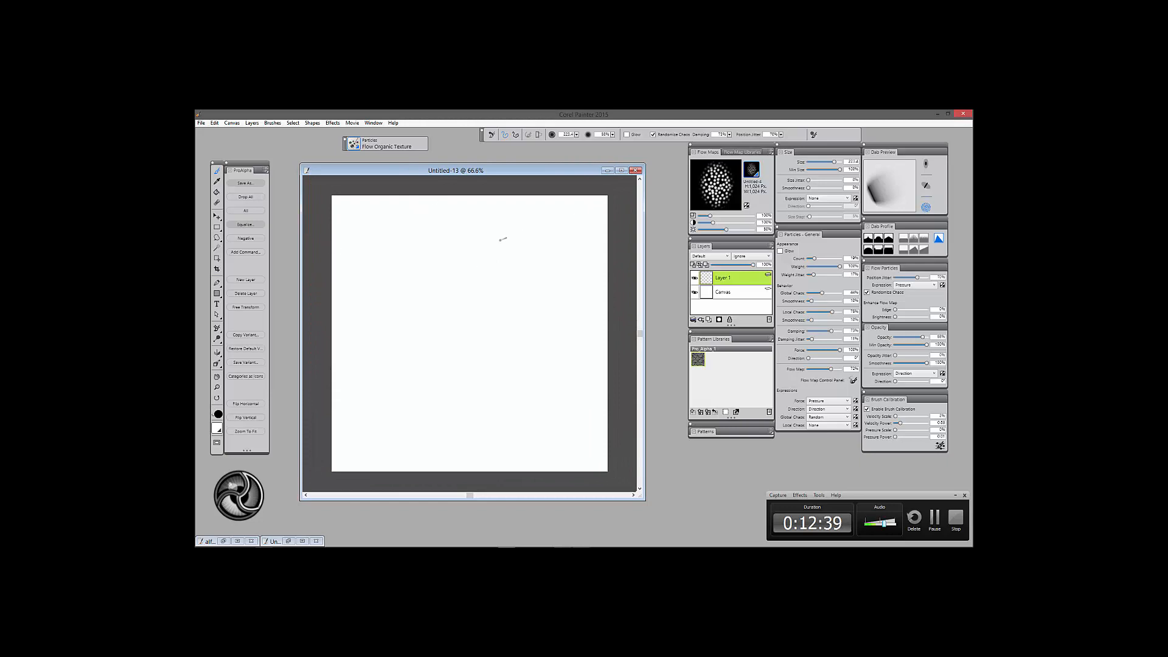
Try vertical test strokes with the dotted flow map on Layer 1, undoing each one.
mouse_move(449, 220)
mouse_down()
mouse_move(436, 255)
mouse_move(453, 296)
mouse_up()
key(ctrl+z)
drag(486, 239, 494, 386)
key(ctrl+z)
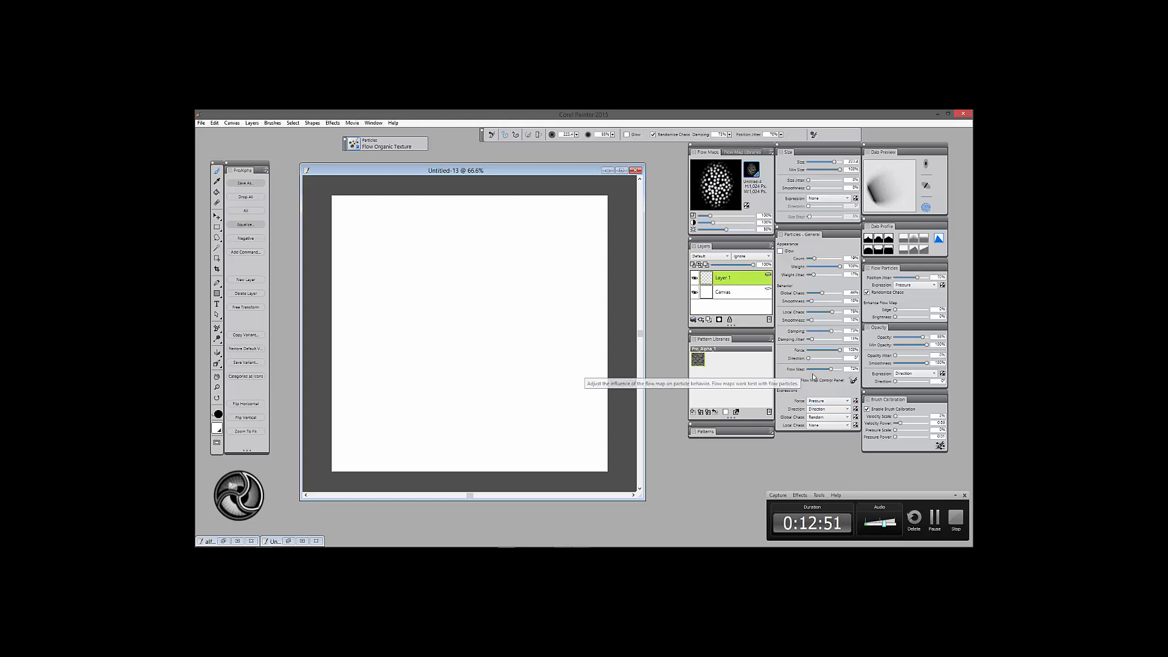
Try the brush with Flow Map influence at 100% using strokes down the canvas's middle, and undo them.
click(831, 370)
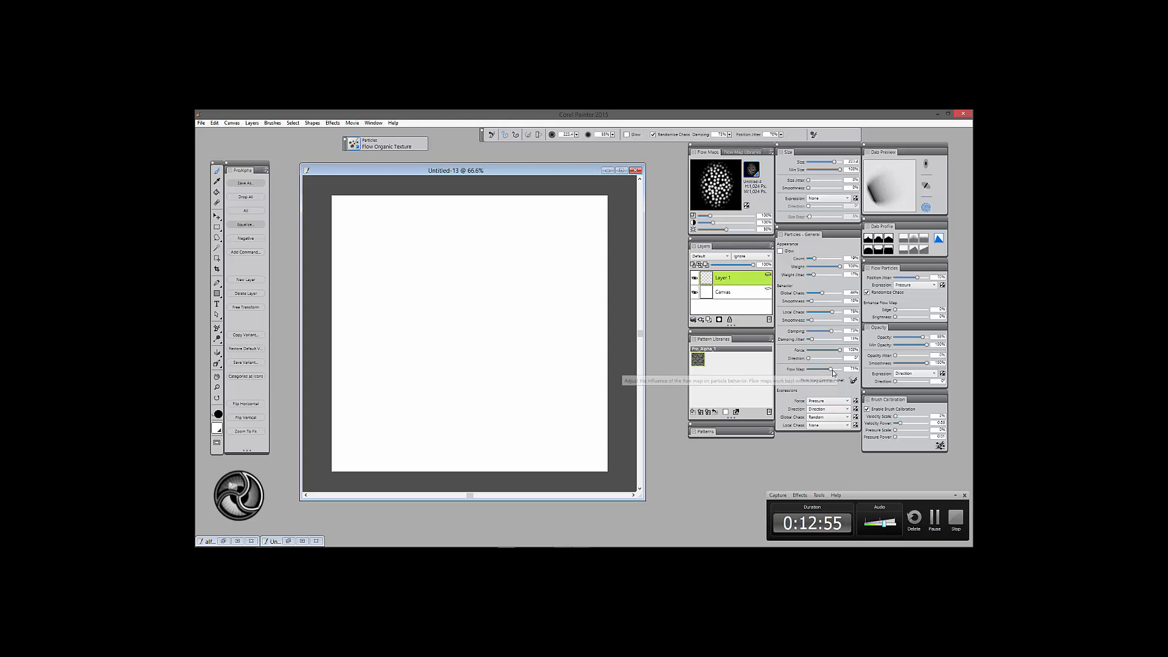
drag(832, 368, 841, 369)
drag(466, 197, 468, 459)
drag(492, 322, 496, 420)
mouse_move(519, 246)
mouse_down()
mouse_move(517, 429)
mouse_move(521, 395)
mouse_move(466, 267)
mouse_move(456, 371)
mouse_up()
key(ctrl+z)
key(ctrl+z)
key(ctrl+z)
key(ctrl+z)
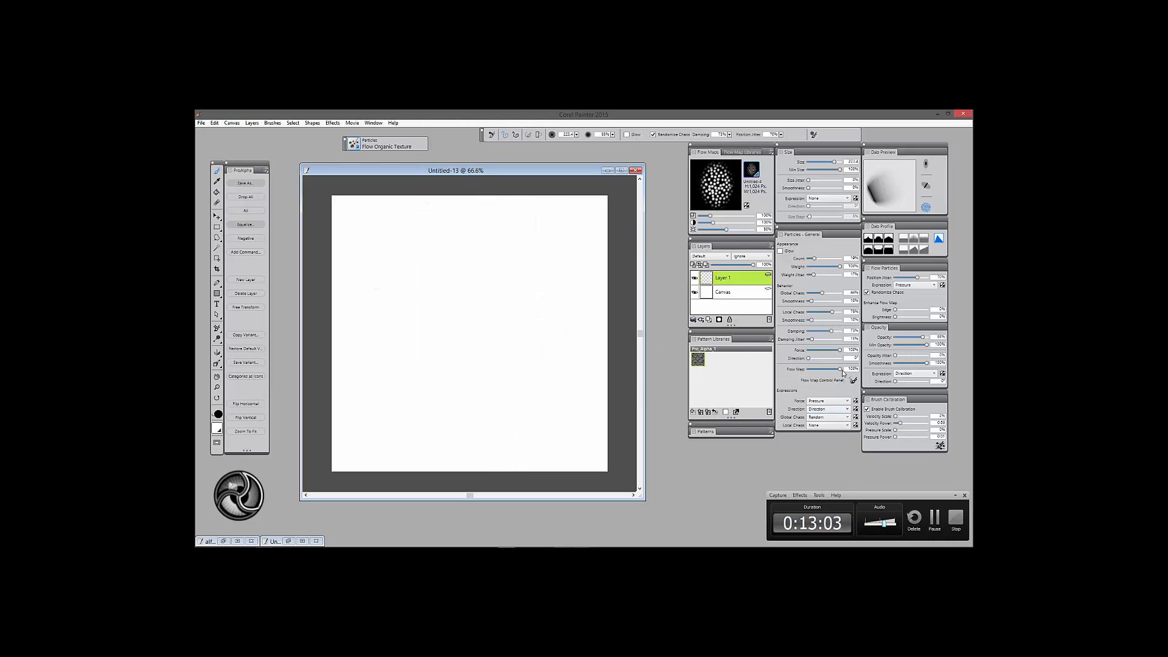
Try painting the canvas's middle with Flow Map influence at 0%, and clear the strokes from Layer 1.
drag(840, 369, 750, 373)
mouse_move(426, 243)
mouse_down()
mouse_move(468, 262)
mouse_move(463, 389)
mouse_move(524, 261)
mouse_move(548, 243)
mouse_up()
mouse_move(509, 280)
mouse_down()
mouse_move(462, 378)
mouse_move(499, 304)
mouse_up()
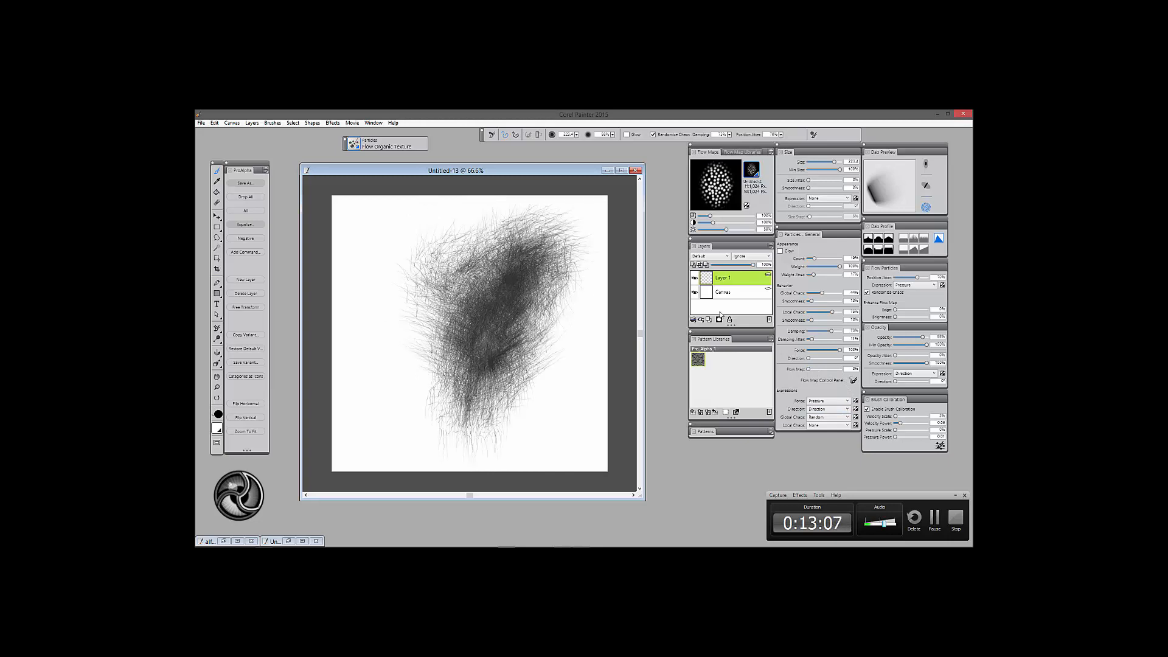
key(Delete)
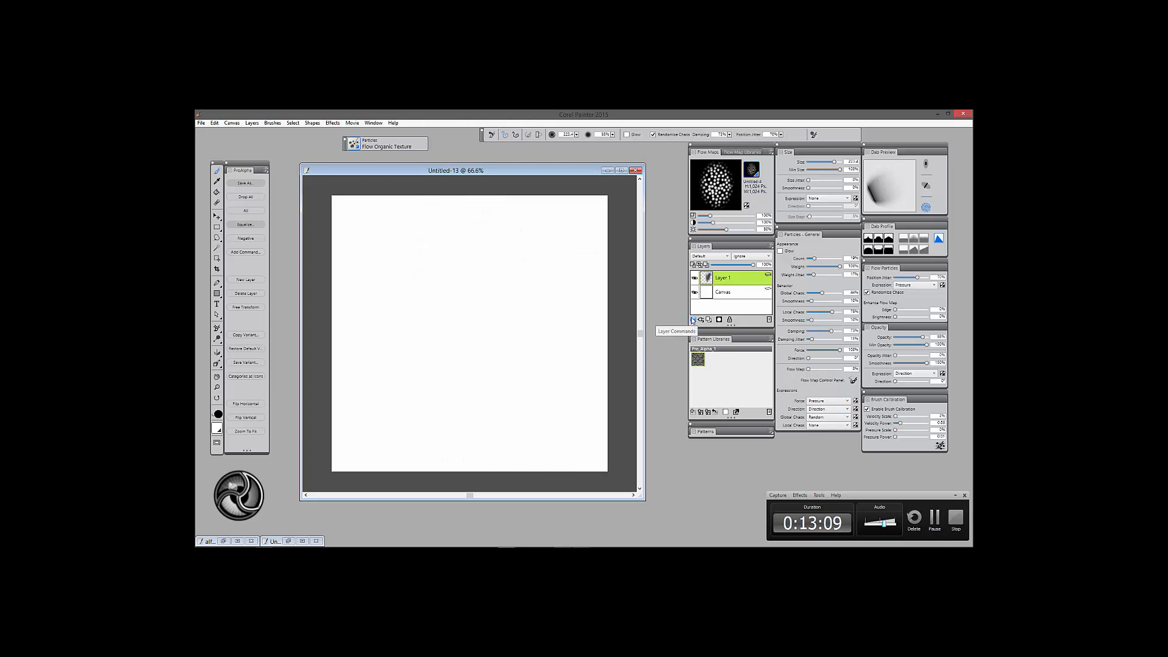
Set Flow Map influence to about 88% and paint long vertical strokes down the middle of Layer 1.
drag(809, 370, 835, 370)
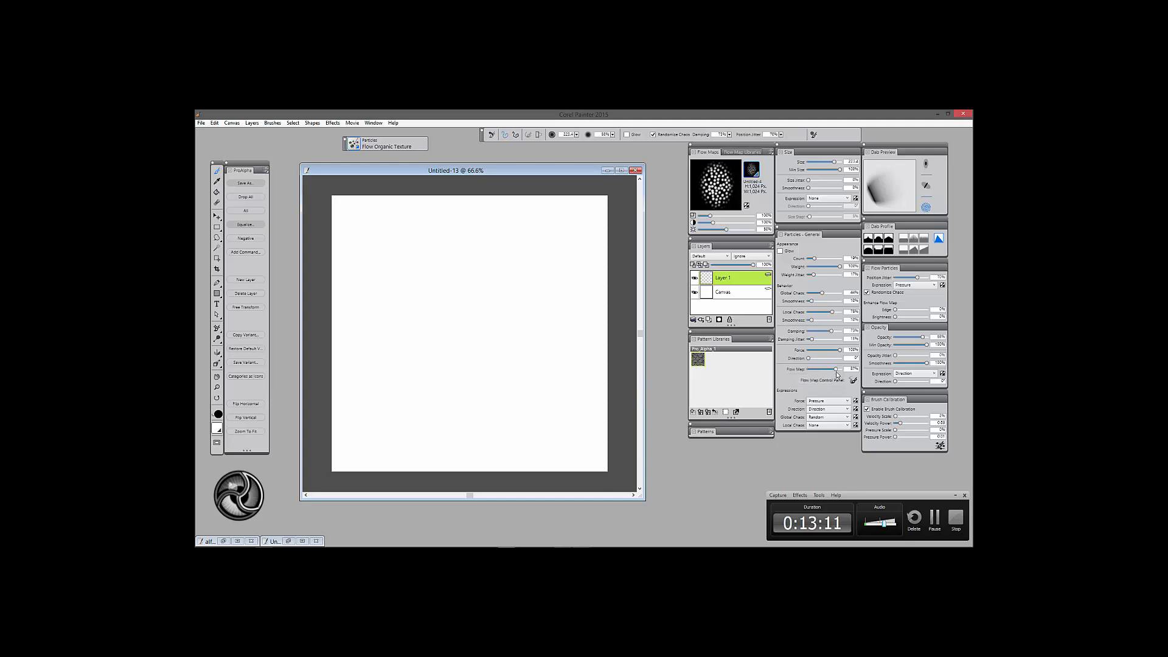
mouse_move(542, 229)
mouse_down()
mouse_move(474, 244)
mouse_move(465, 409)
mouse_up()
key(ctrl+z)
drag(471, 222, 472, 463)
drag(499, 210, 499, 457)
mouse_move(438, 228)
mouse_down()
mouse_move(439, 429)
mouse_move(433, 411)
mouse_up()
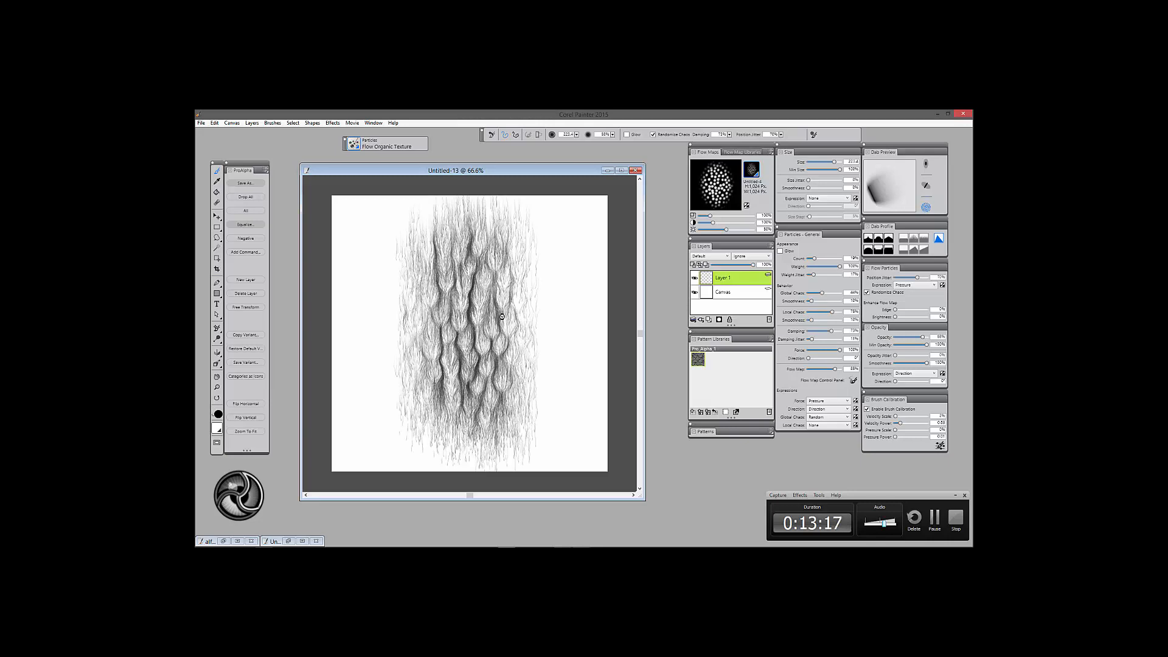
Undo the long vertical strokes painted down the middle of Layer 1.
key(ctrl+z)
key(ctrl+z)
key(ctrl+z)
key(ctrl+z)
Reduce the brush size and paint curved, tentacle-like strokes on Layer 1 that converge near the canvas's center.
drag(502, 298, 497, 285)
mouse_move(489, 244)
mouse_down()
mouse_move(426, 347)
mouse_move(496, 368)
mouse_move(468, 422)
mouse_move(391, 366)
mouse_up()
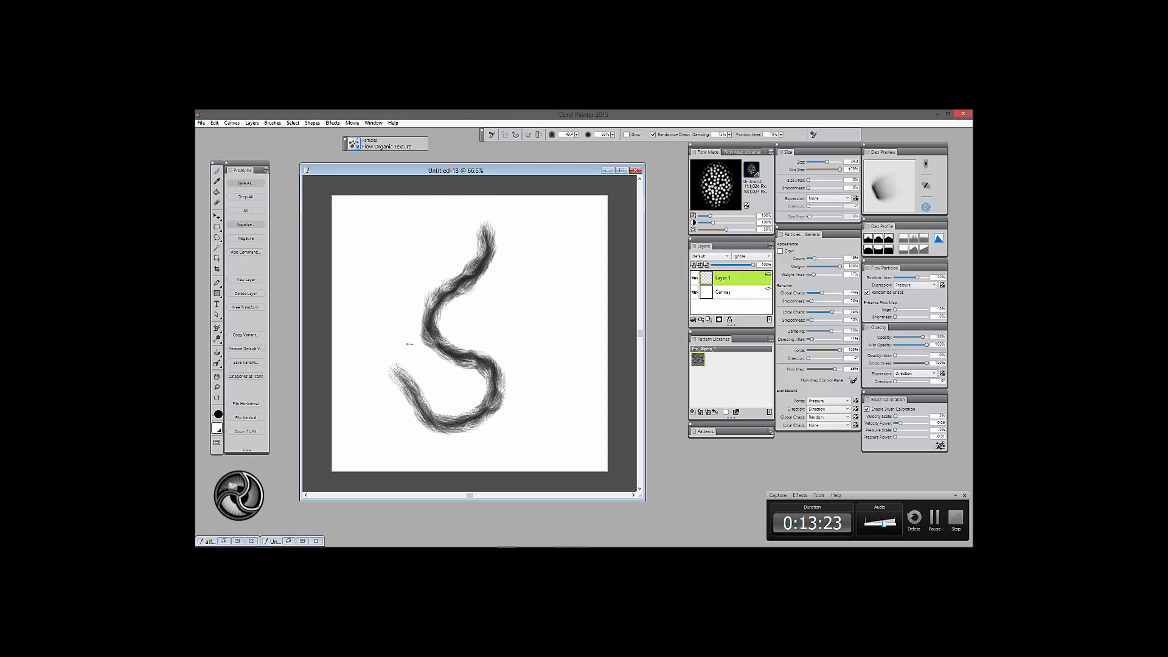
mouse_move(511, 226)
mouse_down()
mouse_move(518, 235)
mouse_move(486, 299)
mouse_move(461, 314)
mouse_move(466, 344)
mouse_up()
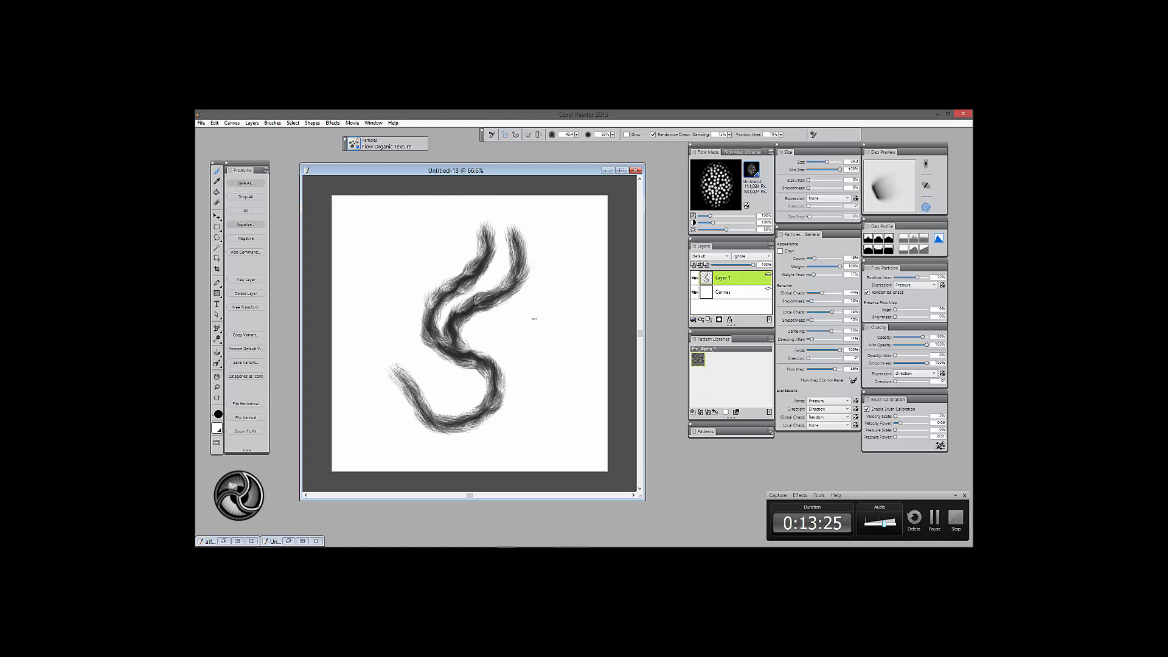
mouse_move(536, 227)
mouse_down()
mouse_move(548, 275)
mouse_move(518, 311)
mouse_move(469, 338)
mouse_up()
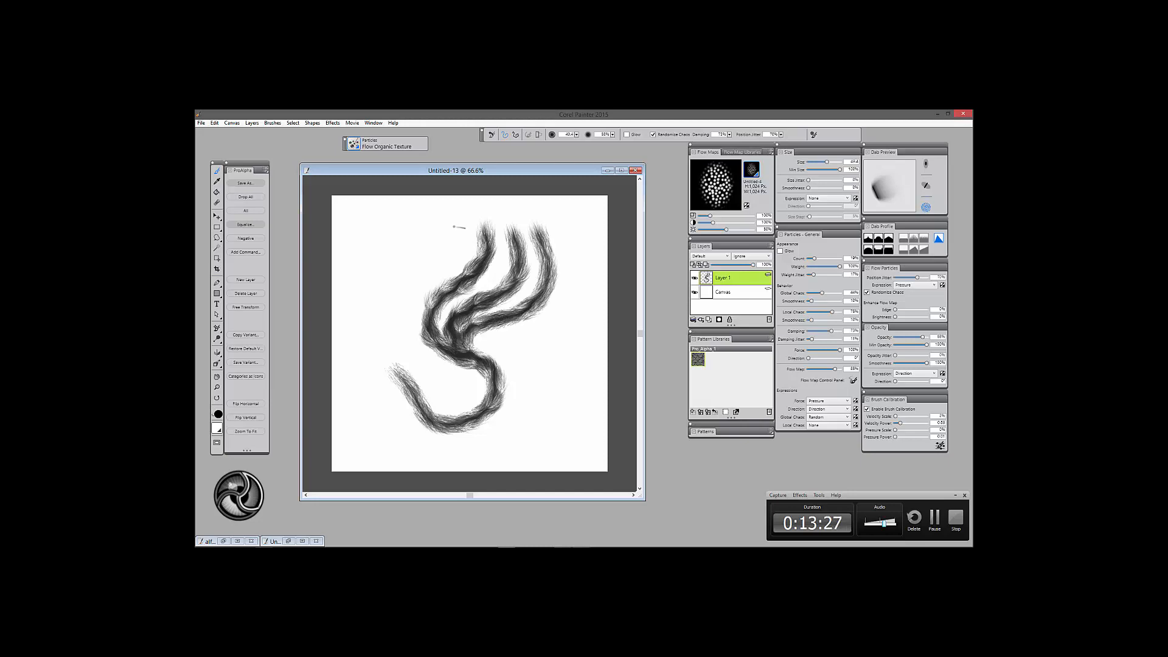
mouse_move(429, 214)
mouse_down()
mouse_move(453, 237)
mouse_move(451, 280)
mouse_move(426, 324)
mouse_move(469, 366)
mouse_up()
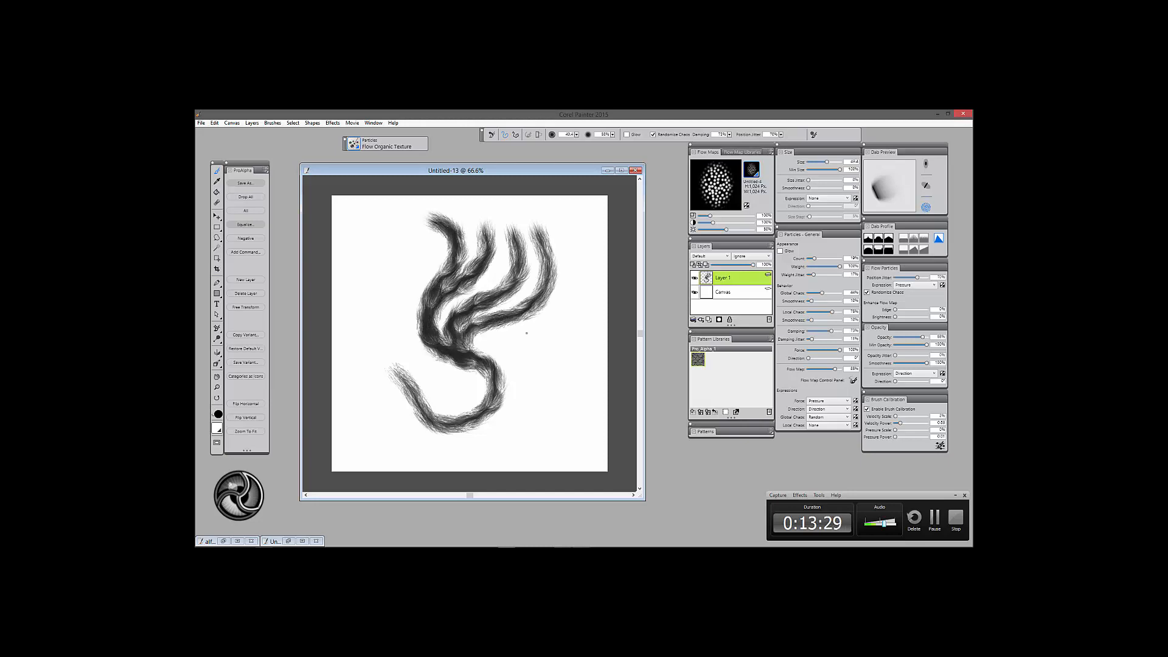
mouse_move(568, 250)
mouse_down()
mouse_move(549, 319)
mouse_move(464, 344)
mouse_up()
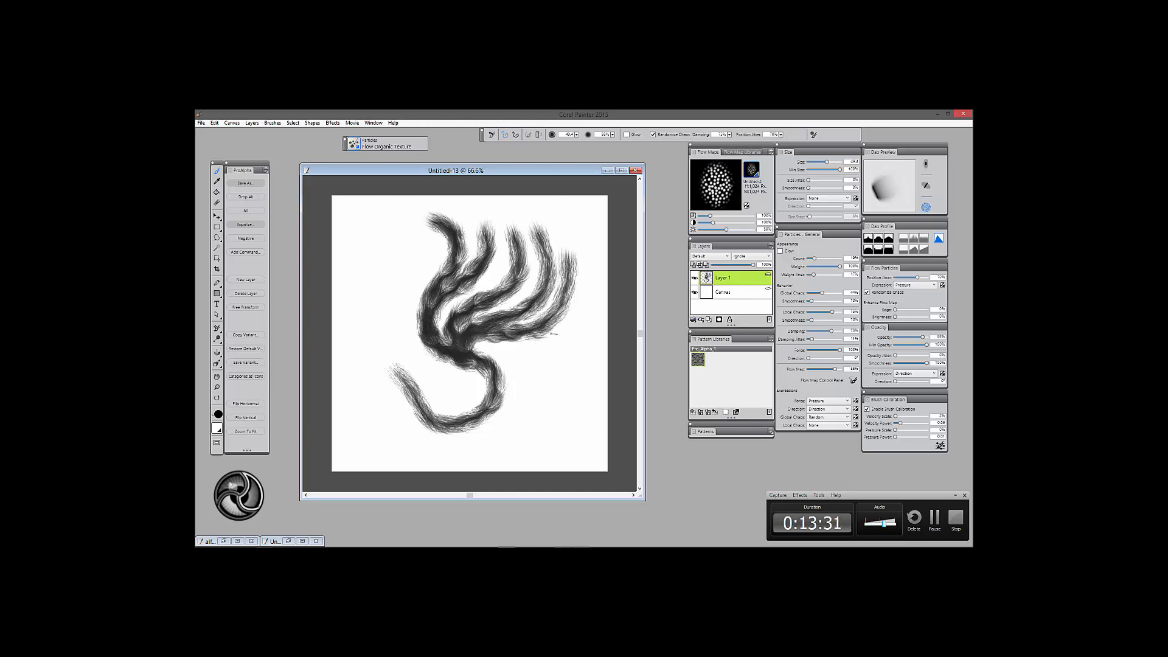
mouse_move(569, 318)
mouse_down()
mouse_move(525, 348)
mouse_move(495, 335)
mouse_move(464, 346)
mouse_up()
mouse_move(385, 275)
mouse_down()
mouse_move(440, 356)
mouse_move(472, 369)
mouse_up()
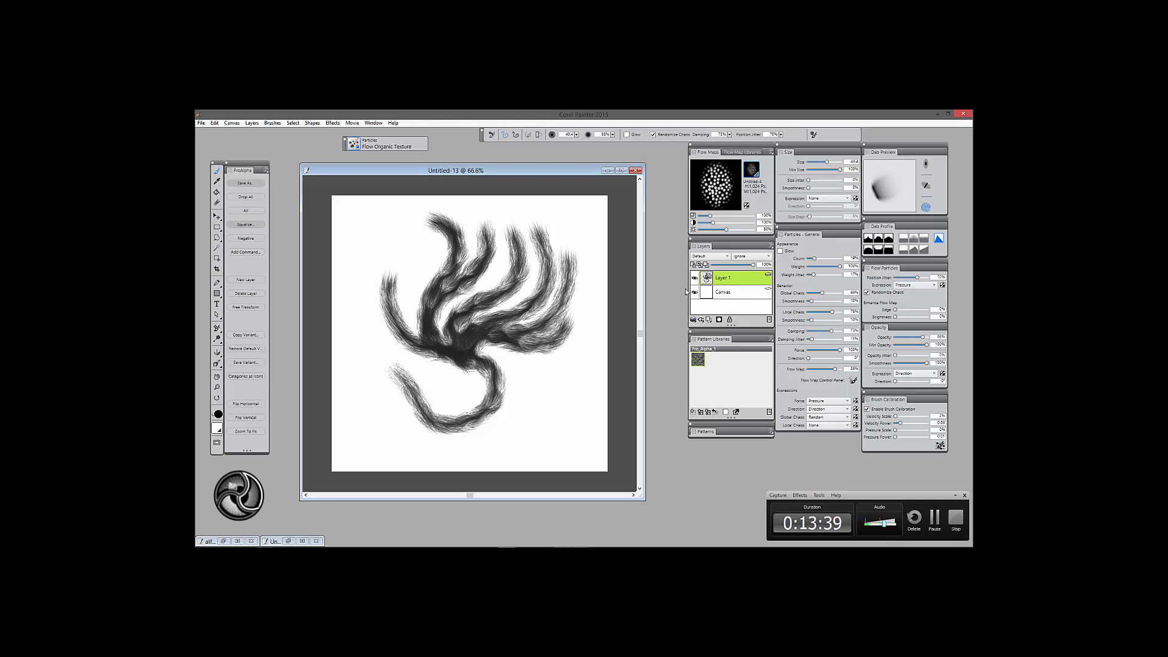
Add a new layer above Layer 1 and choose the diamond-lattice flow map.
click(710, 321)
click(752, 170)
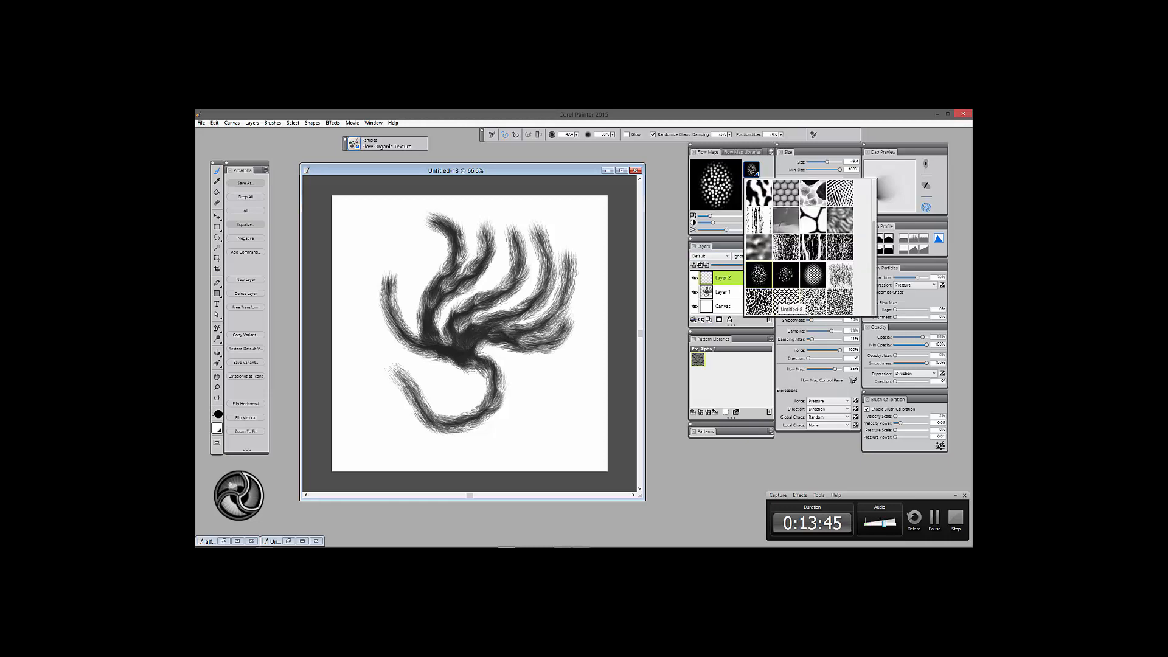
click(790, 307)
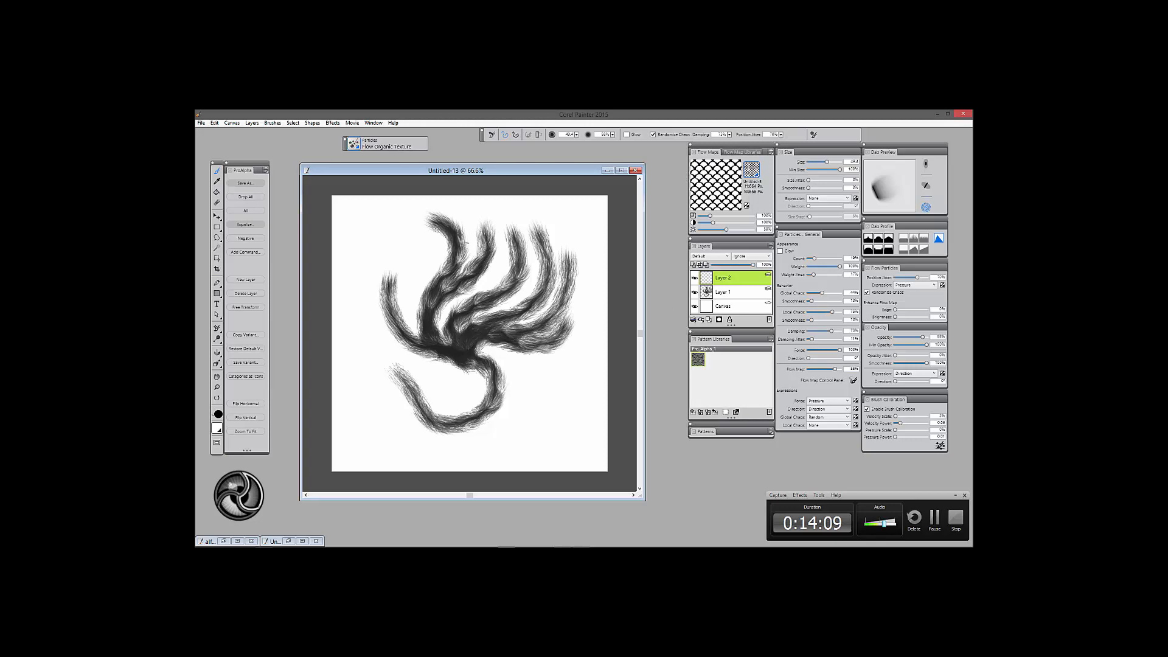
Paint lattice-textured strokes on Layer 2 over the curved tentacle shapes, following them from the upper ends to the lower hook.
drag(436, 251, 486, 251)
mouse_move(397, 217)
mouse_down()
mouse_move(427, 272)
mouse_move(417, 324)
mouse_up()
mouse_move(457, 213)
mouse_down()
mouse_move(478, 292)
mouse_move(537, 285)
mouse_up()
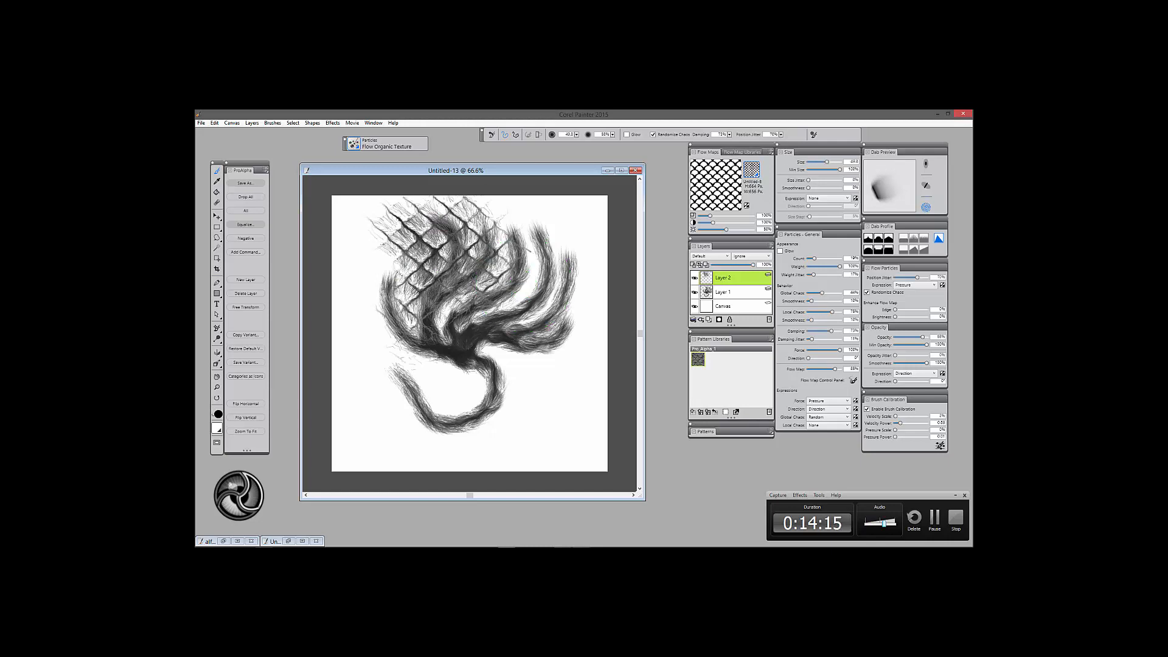
mouse_move(525, 235)
mouse_down()
mouse_move(531, 267)
mouse_move(497, 312)
mouse_move(528, 323)
mouse_up()
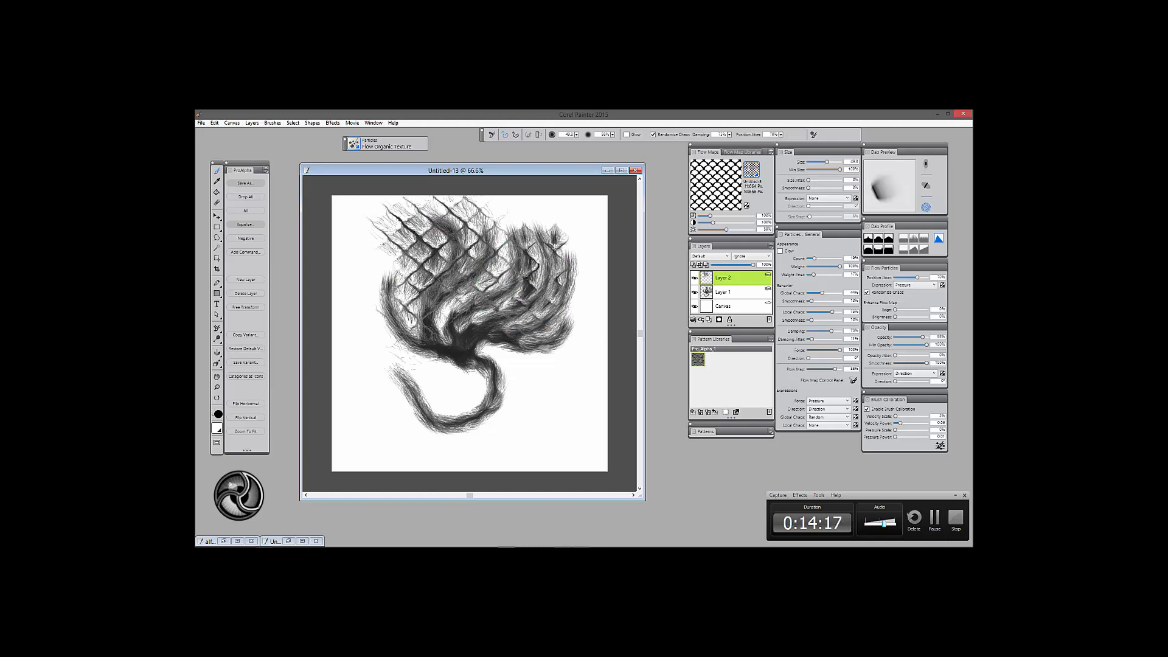
mouse_move(574, 271)
mouse_down()
mouse_move(507, 402)
mouse_move(467, 427)
mouse_up()
mouse_move(461, 344)
mouse_down()
mouse_move(480, 383)
mouse_move(455, 420)
mouse_up()
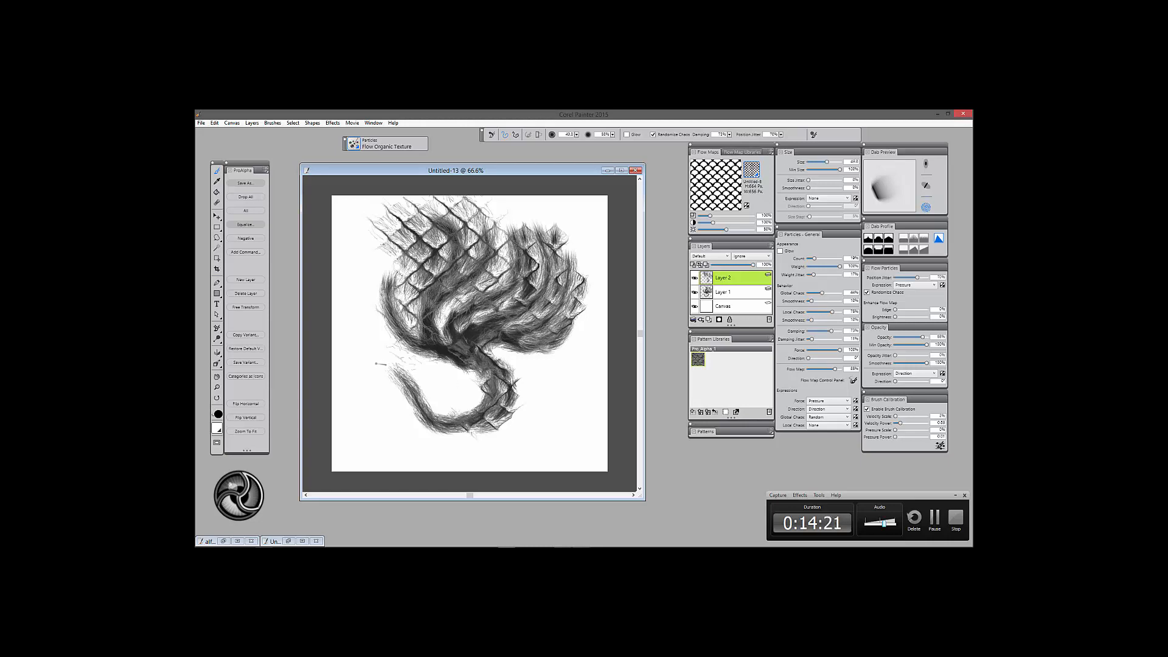
mouse_move(376, 364)
mouse_down()
mouse_move(420, 409)
mouse_move(489, 448)
mouse_up()
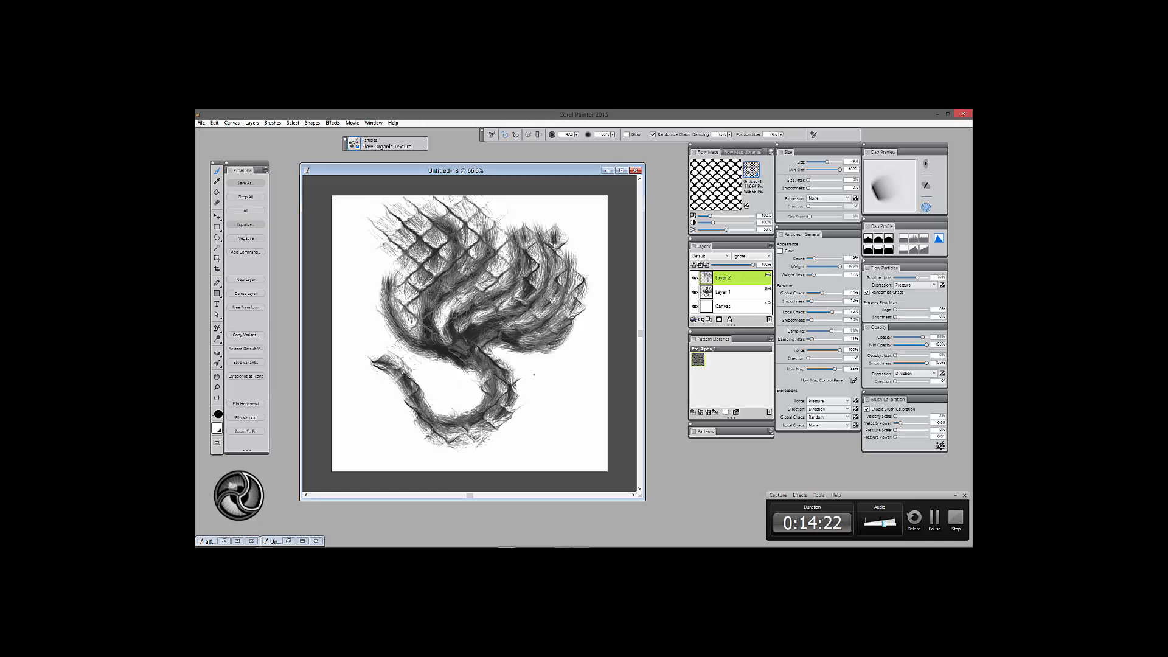
Switch to the Contrasty Random Cracks flow map and paint a stroke down the shape's left edge on Layer 2.
click(757, 176)
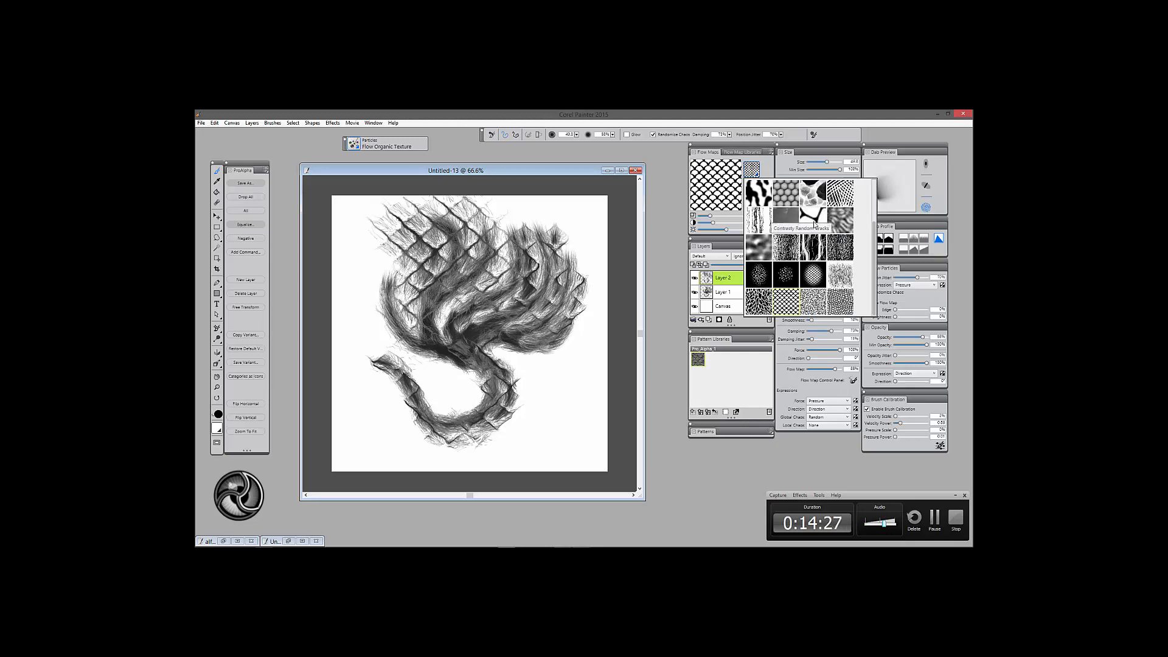
click(843, 200)
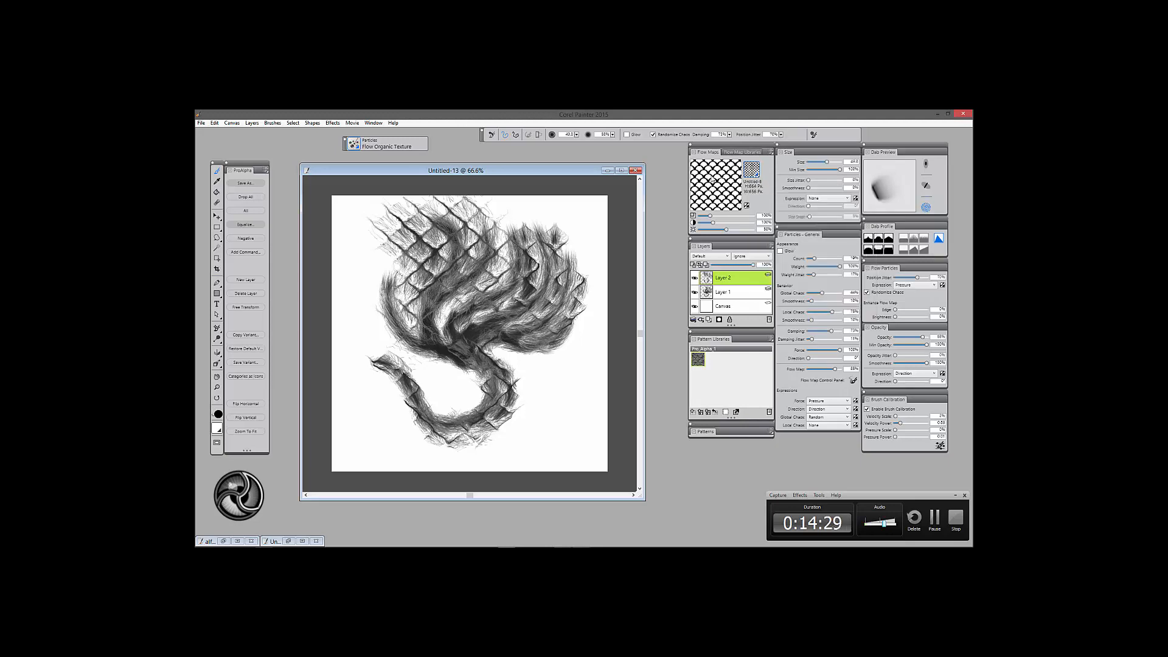
click(756, 176)
click(815, 237)
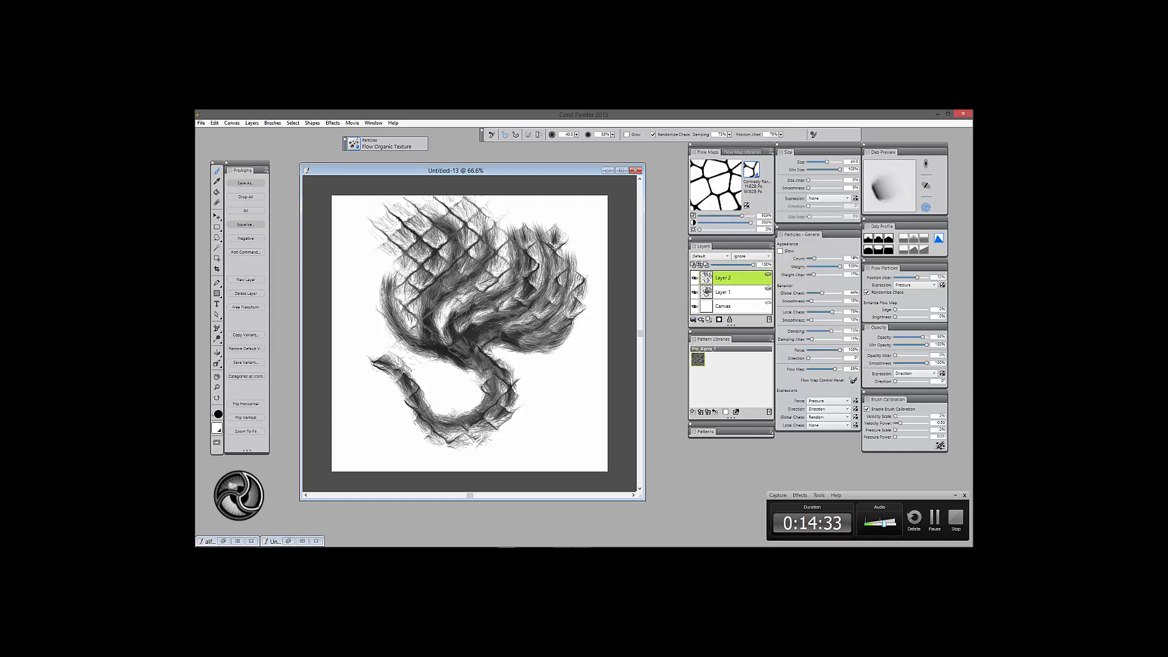
mouse_move(365, 251)
mouse_down()
mouse_move(406, 357)
mouse_move(466, 358)
mouse_move(481, 405)
mouse_move(431, 415)
mouse_move(393, 378)
mouse_up()
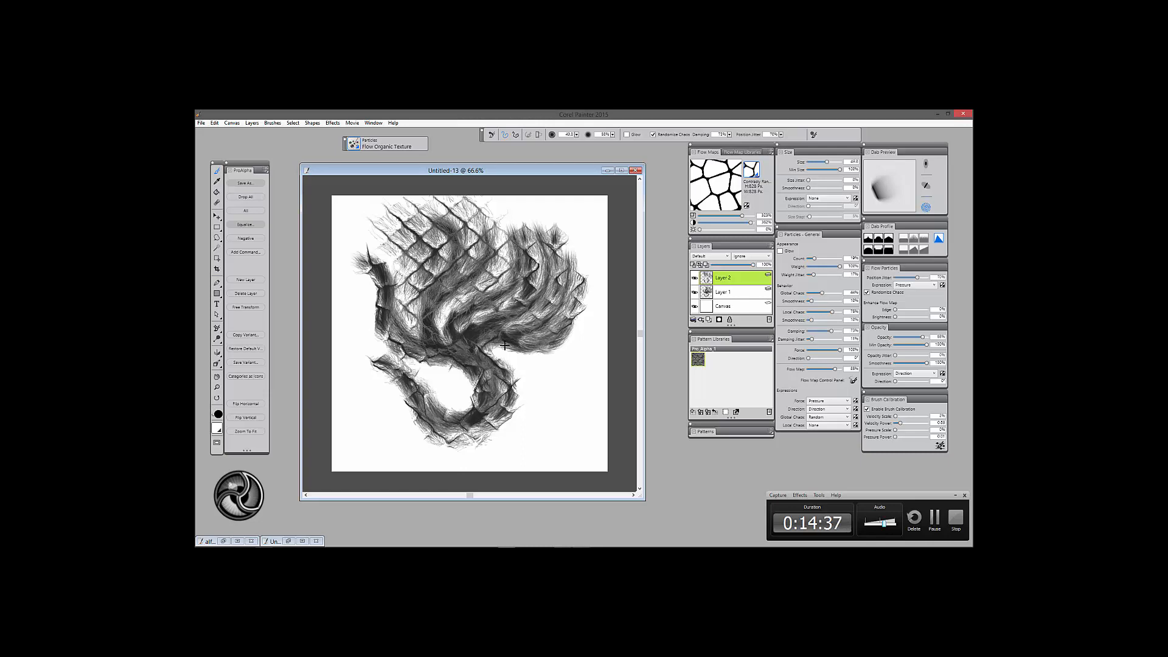
Enlarge the brush and cover Layer 2 with broad sweeping strokes of the crack texture.
drag(506, 346, 569, 345)
mouse_move(581, 228)
mouse_down()
mouse_move(589, 295)
mouse_move(544, 371)
mouse_move(505, 353)
mouse_up()
mouse_move(363, 267)
mouse_down()
mouse_move(393, 358)
mouse_move(453, 396)
mouse_up()
mouse_move(385, 414)
mouse_down()
mouse_move(447, 447)
mouse_move(584, 454)
mouse_move(514, 304)
mouse_up()
mouse_move(508, 243)
mouse_down()
mouse_move(470, 253)
mouse_move(452, 392)
mouse_move(526, 347)
mouse_move(423, 329)
mouse_move(420, 381)
mouse_move(526, 365)
mouse_move(419, 313)
mouse_up()
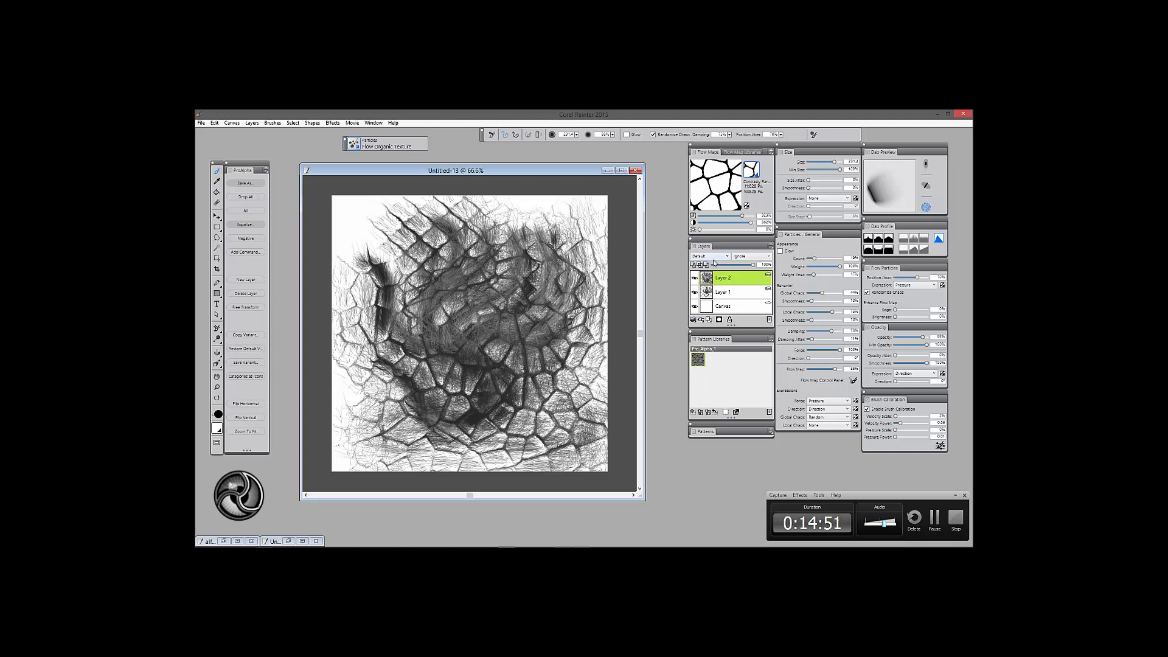
Add a third layer and hide Layer 1 and Layer 2.
click(709, 320)
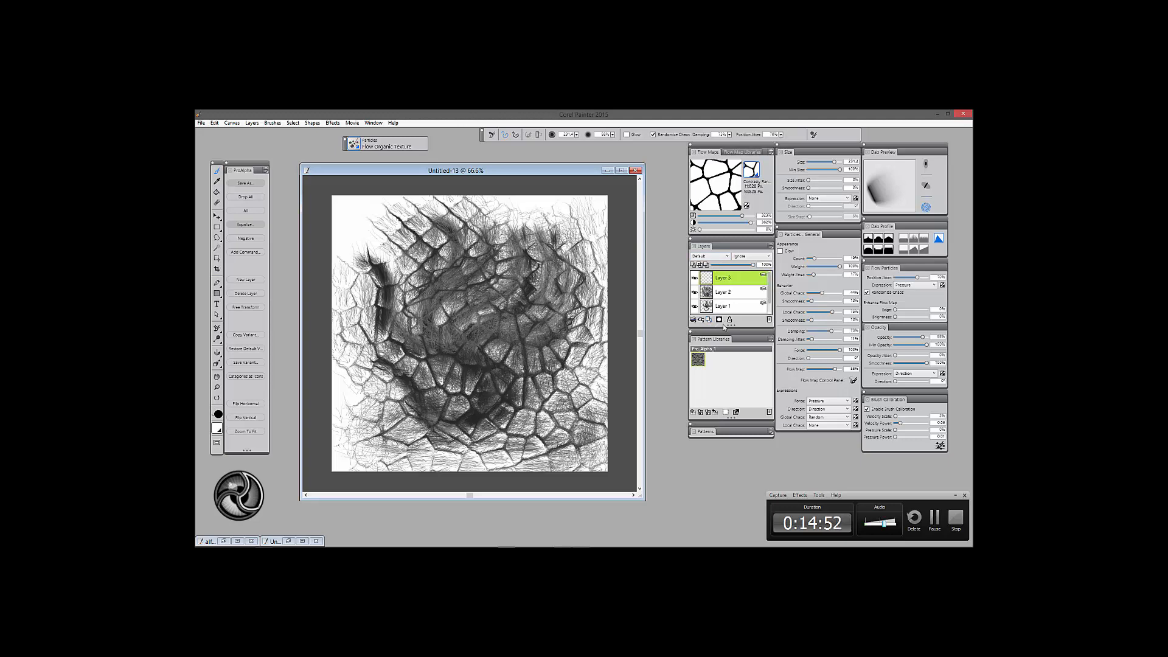
click(694, 293)
click(695, 307)
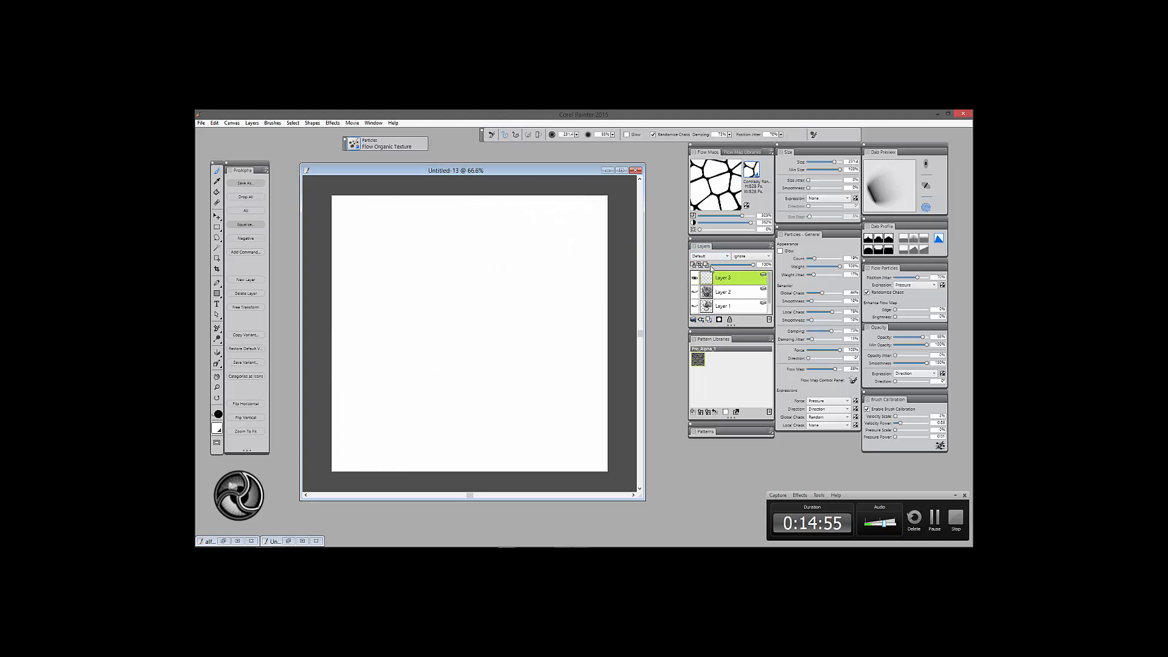
drag(571, 169, 569, 169)
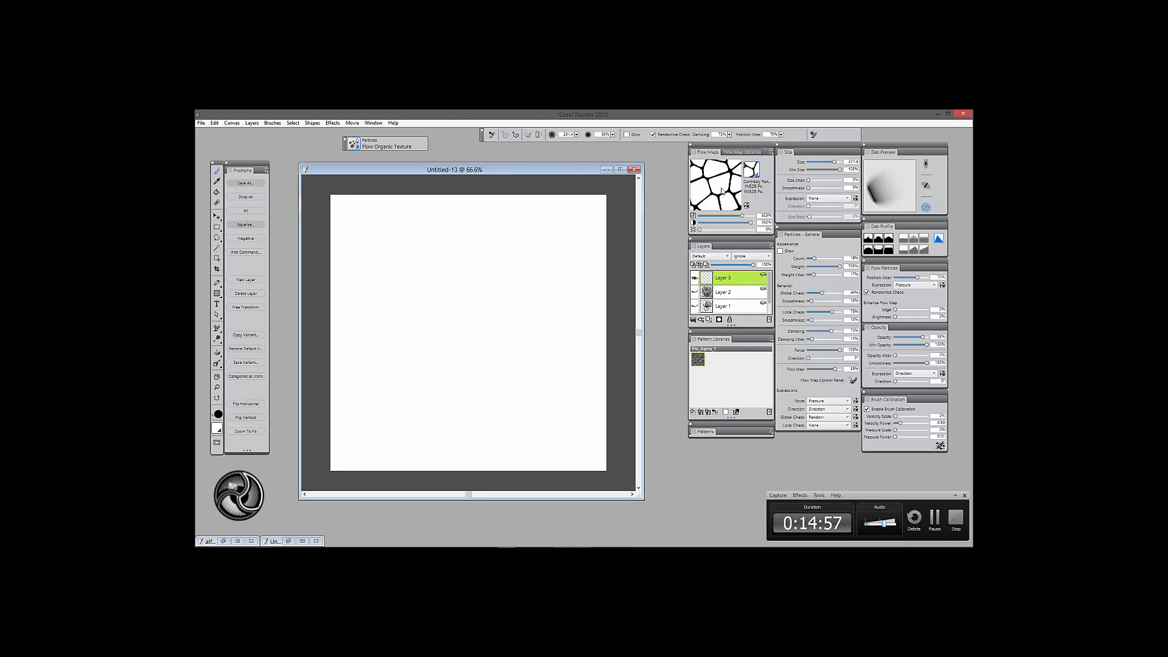
Choose the small irregular-cell flow map and paint long vertical strokes side by side across the middle of Layer 3.
click(755, 174)
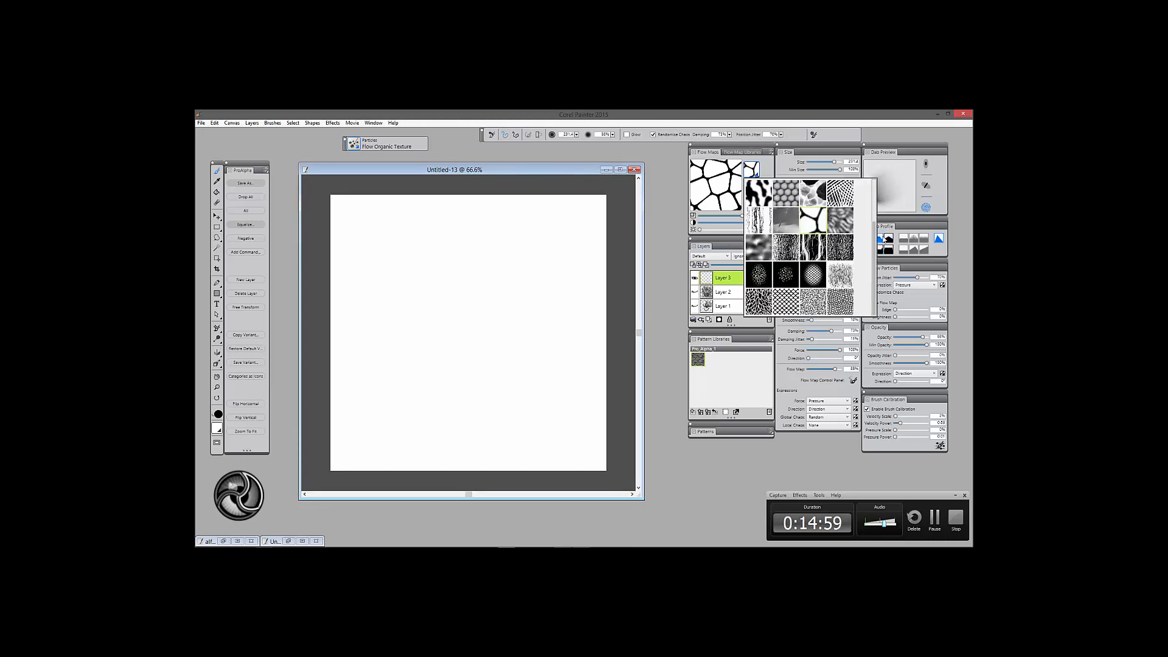
click(842, 307)
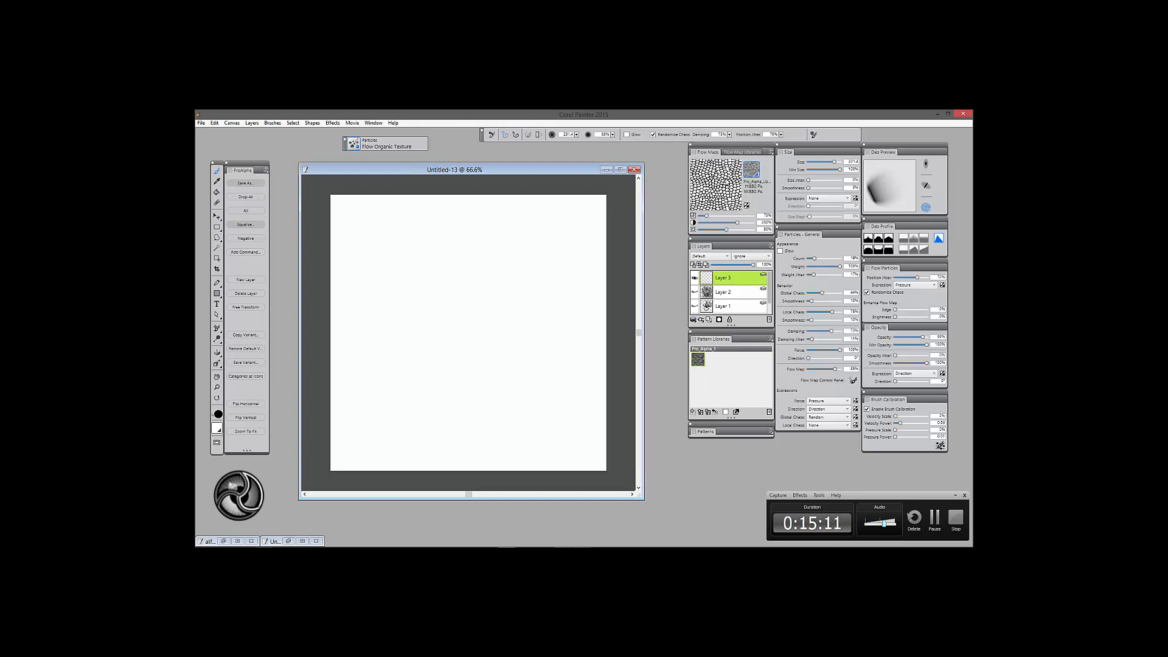
drag(487, 238, 469, 432)
drag(438, 207, 429, 359)
drag(425, 304, 466, 438)
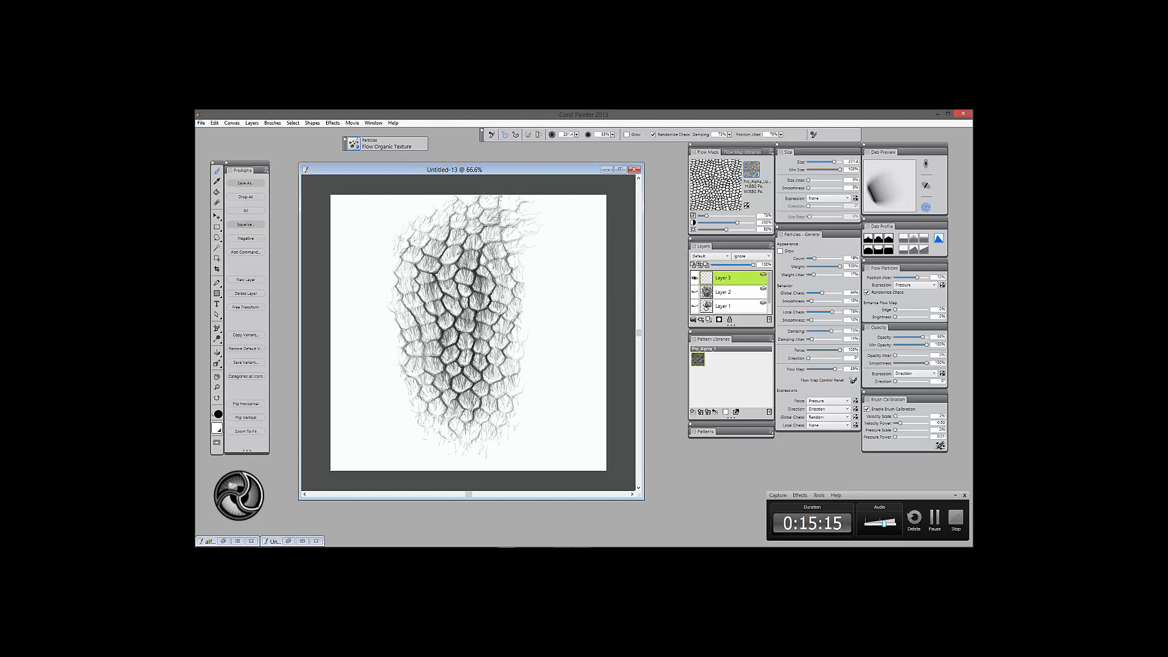
mouse_move(517, 207)
mouse_down()
mouse_move(532, 359)
mouse_move(505, 438)
mouse_up()
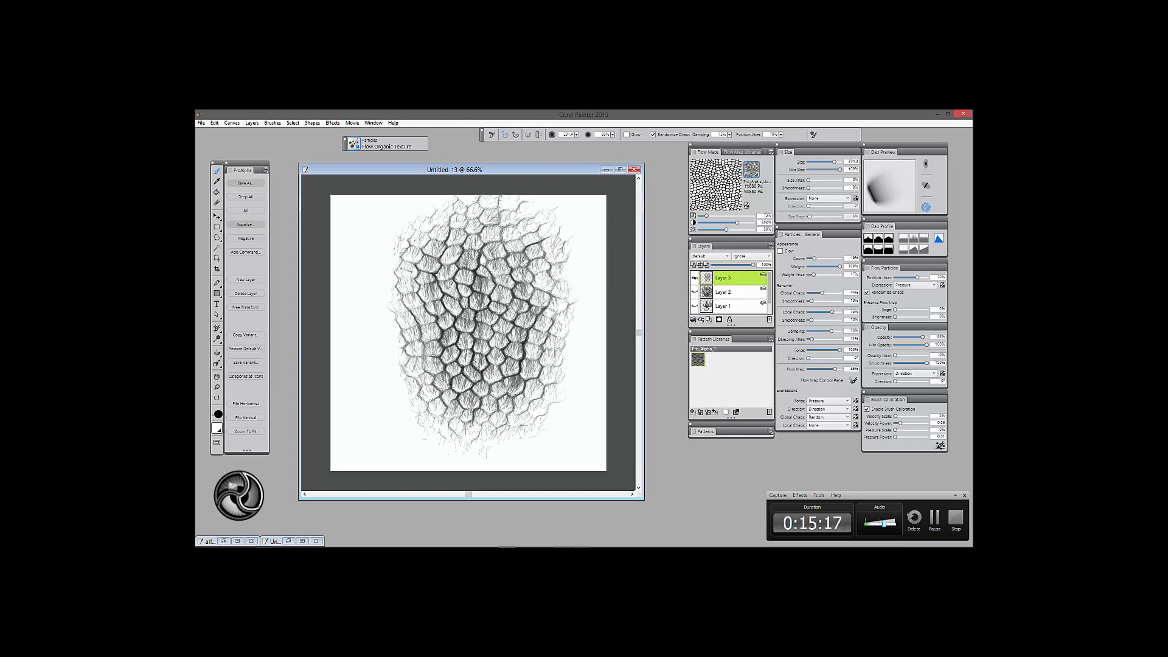
drag(399, 268, 406, 405)
drag(397, 332, 415, 395)
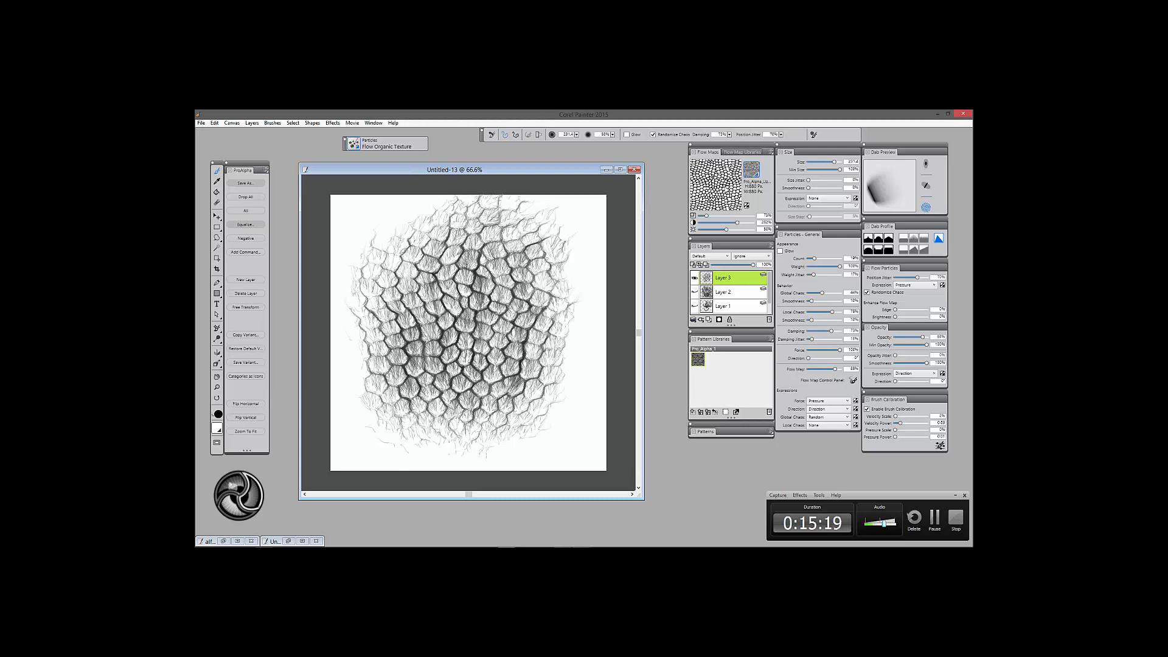
Darken the central scales on Layer 3 with more overlapping vertical strokes.
mouse_move(512, 277)
mouse_down()
mouse_move(512, 362)
mouse_move(484, 414)
mouse_up()
drag(435, 347, 453, 417)
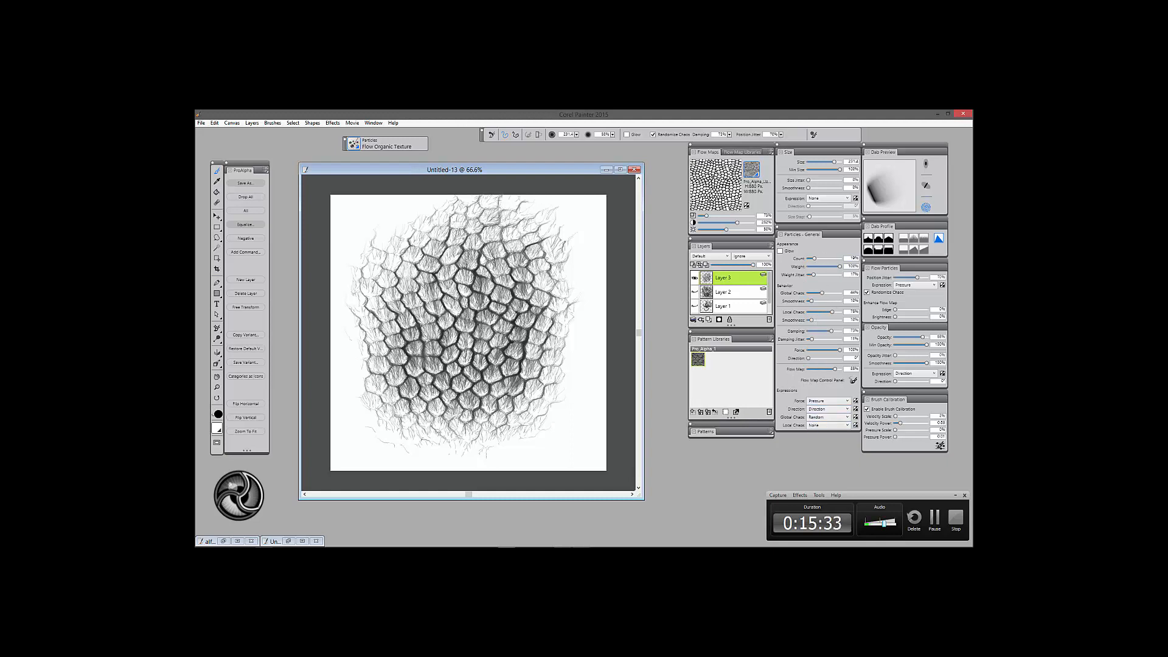
drag(427, 262, 450, 399)
drag(478, 262, 472, 392)
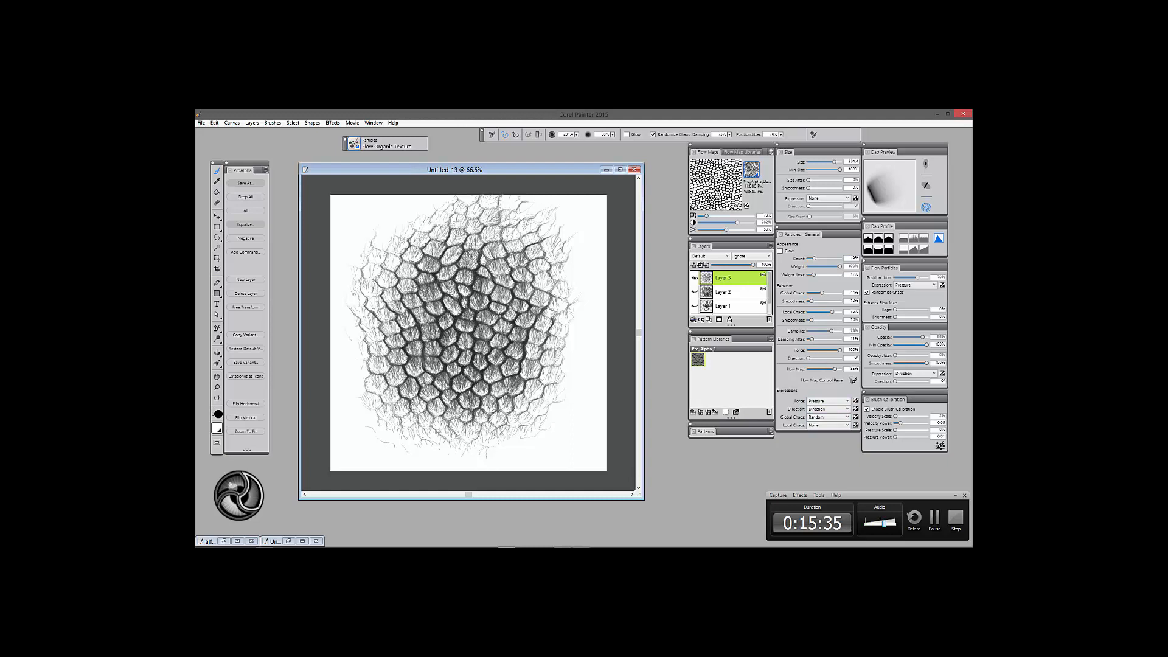
drag(504, 313, 496, 399)
mouse_move(522, 258)
mouse_down()
mouse_move(523, 304)
mouse_move(499, 373)
mouse_up()
drag(392, 262, 447, 426)
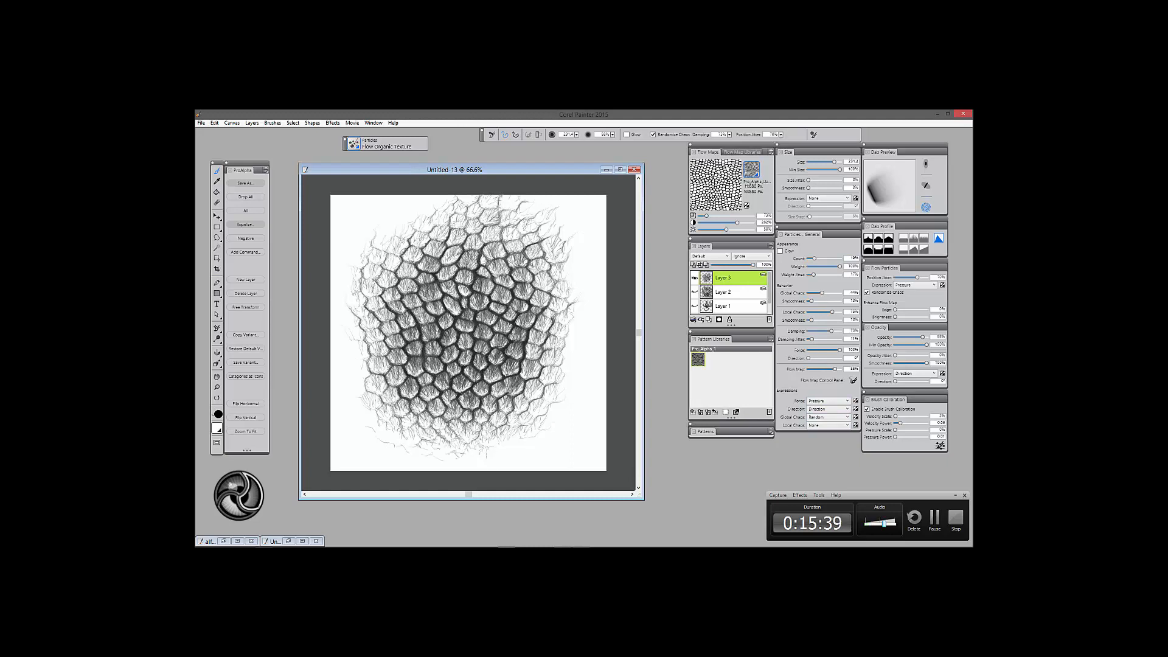
Extend the scale texture to all canvas edges on Layer 3 and deepen it with wide sweeping strokes.
mouse_move(536, 186)
mouse_down()
mouse_move(574, 219)
mouse_move(587, 420)
mouse_move(523, 450)
mouse_move(338, 445)
mouse_move(389, 249)
mouse_move(426, 260)
mouse_move(359, 405)
mouse_up()
mouse_move(539, 261)
mouse_down()
mouse_move(556, 423)
mouse_move(486, 441)
mouse_up()
mouse_move(543, 373)
mouse_down()
mouse_move(465, 426)
mouse_move(348, 338)
mouse_up()
drag(557, 341, 457, 405)
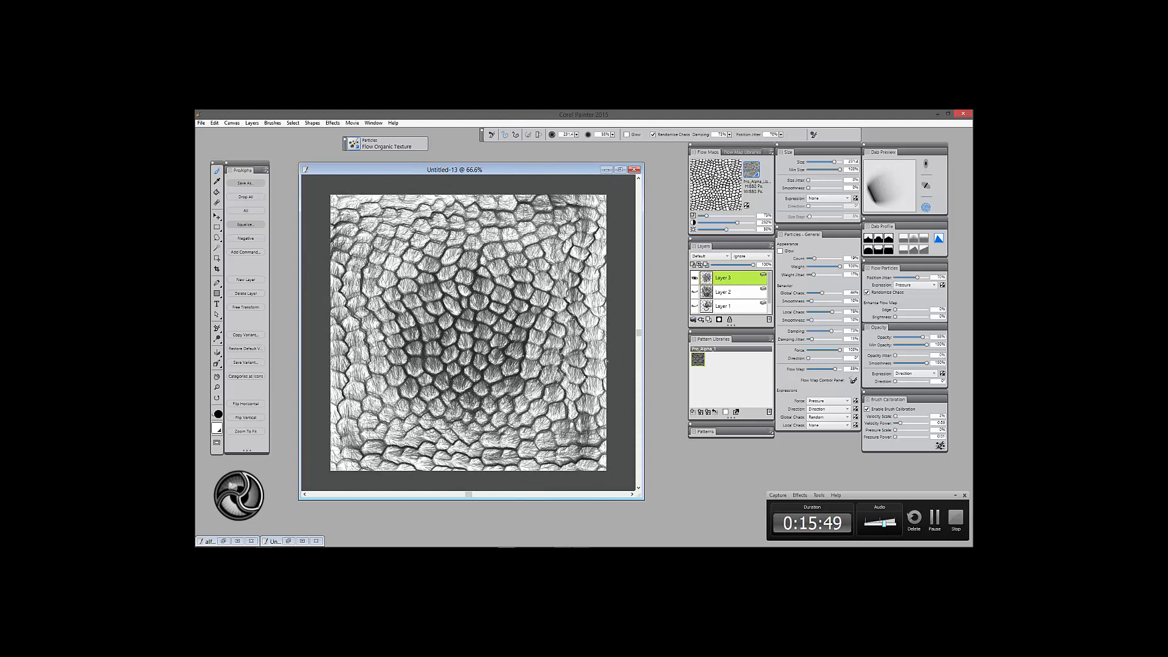
drag(475, 240, 562, 340)
drag(541, 390, 383, 353)
drag(496, 247, 560, 365)
drag(408, 380, 383, 316)
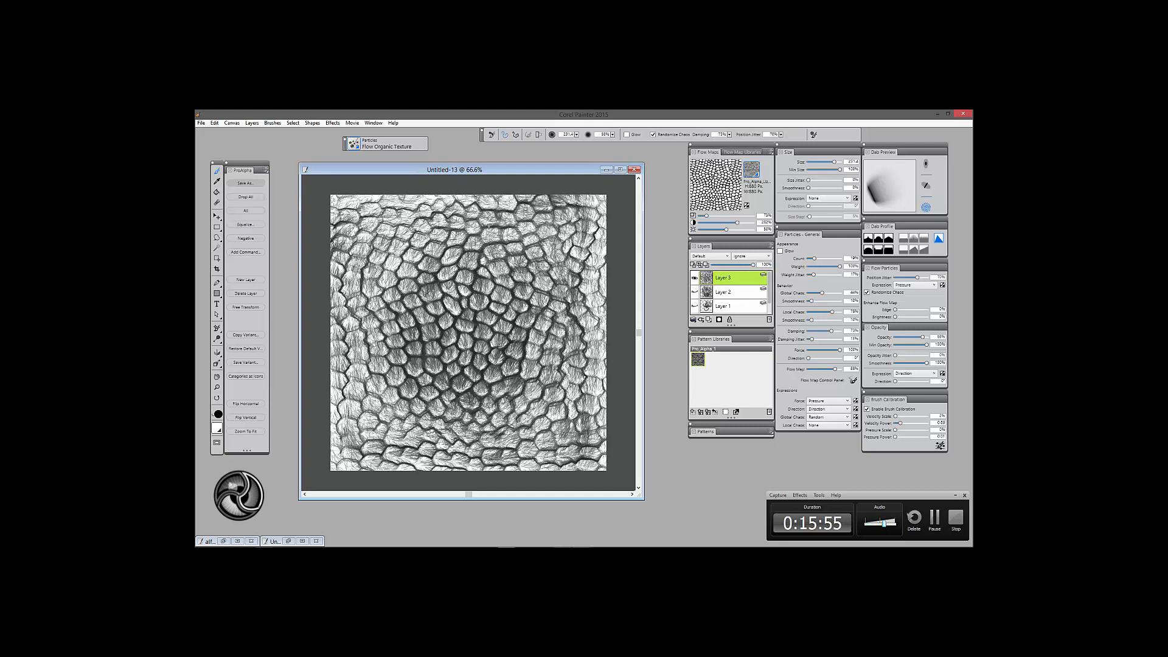
Drop all layers onto the canvas and capture the entire image as a new flow map named Untitled.
click(246, 197)
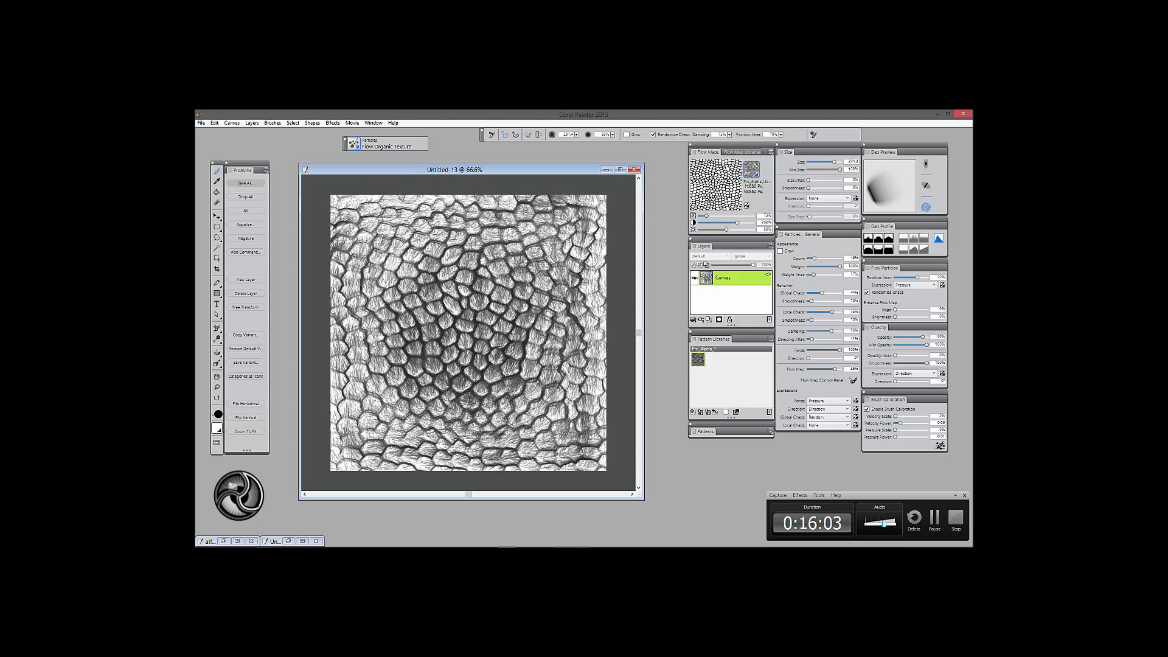
click(255, 212)
click(748, 155)
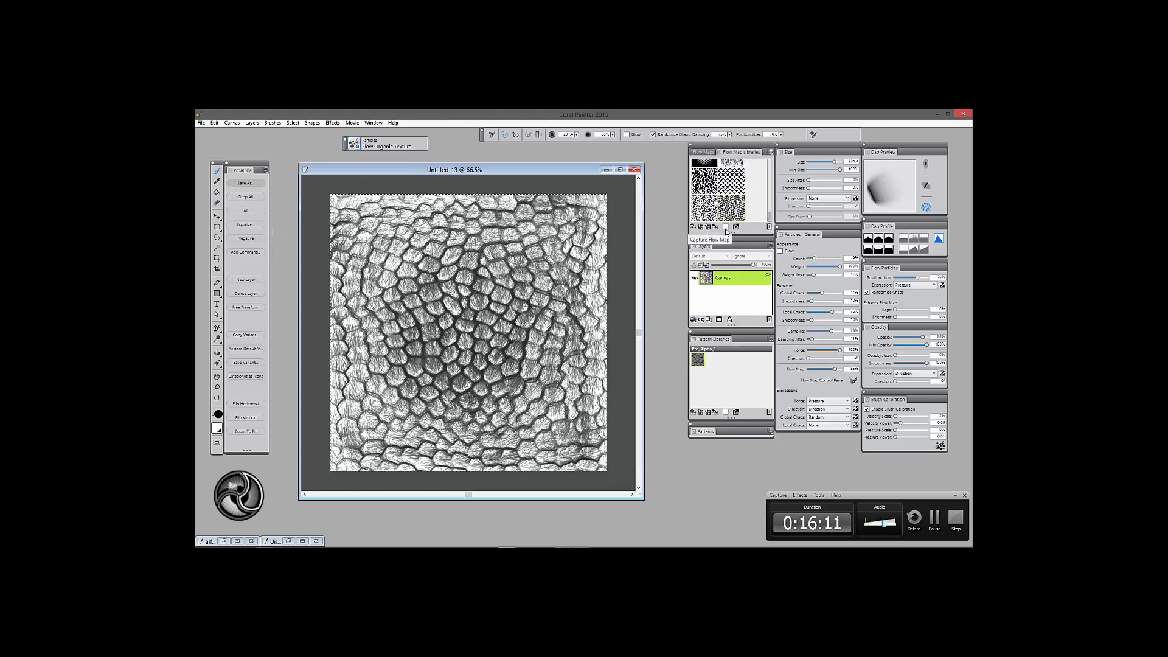
click(727, 230)
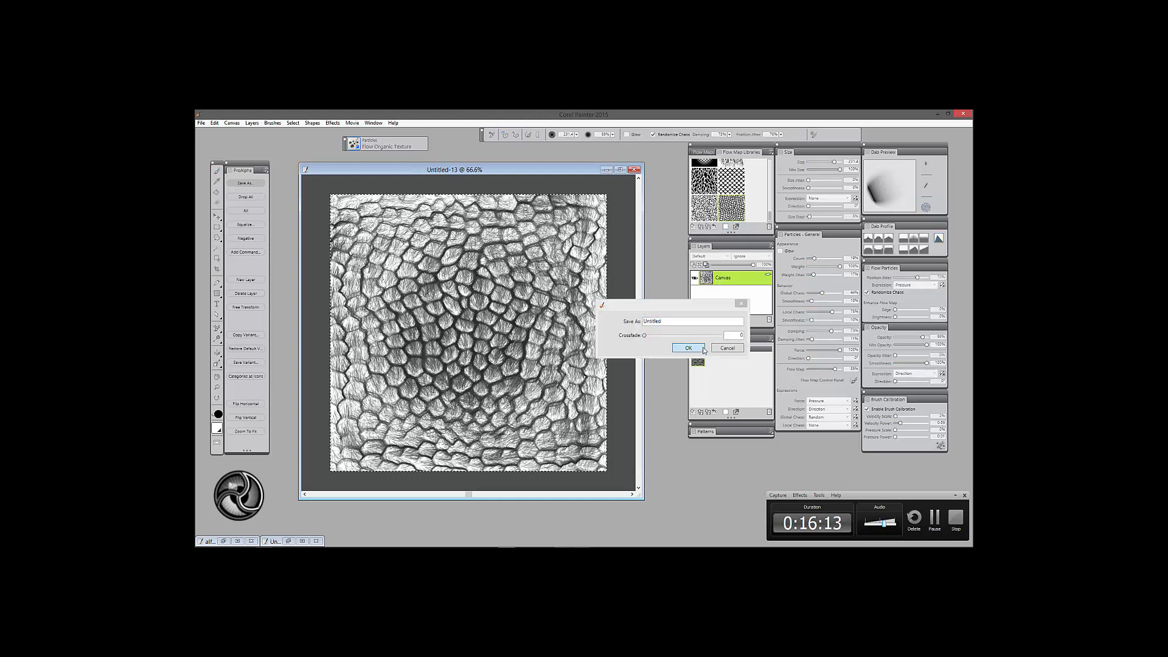
click(694, 350)
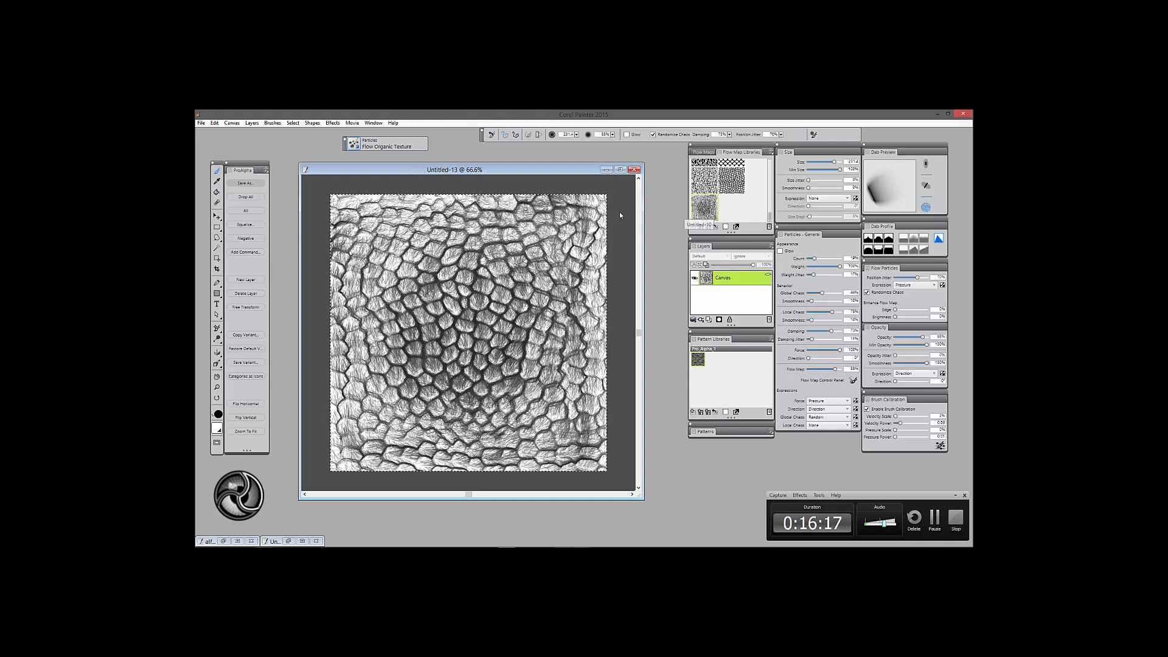
Close Untitled-13 without saving, then create a new blank document and place its window in the middle of the workspace.
click(635, 170)
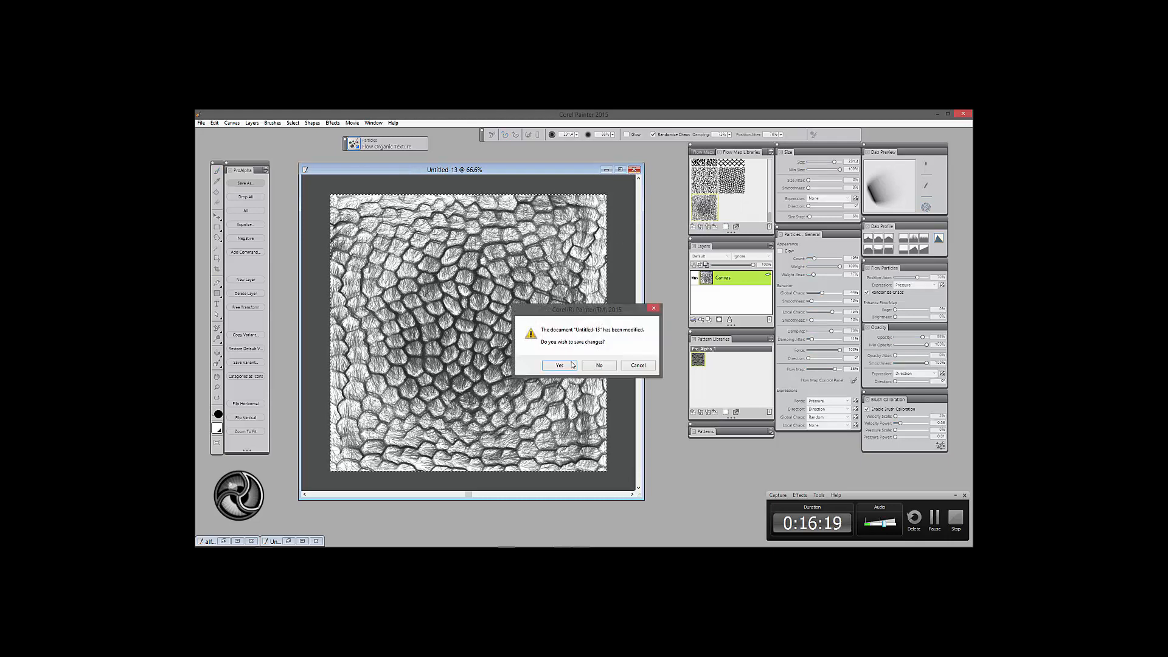
click(598, 367)
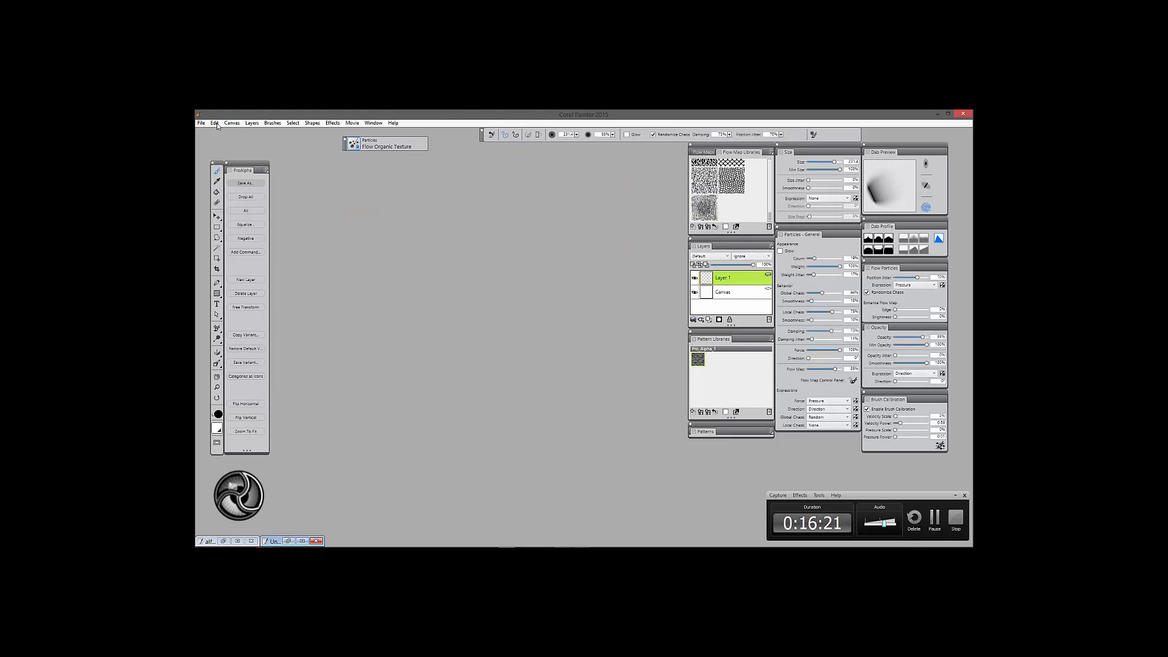
click(201, 123)
mouse_move(266, 161)
click(306, 167)
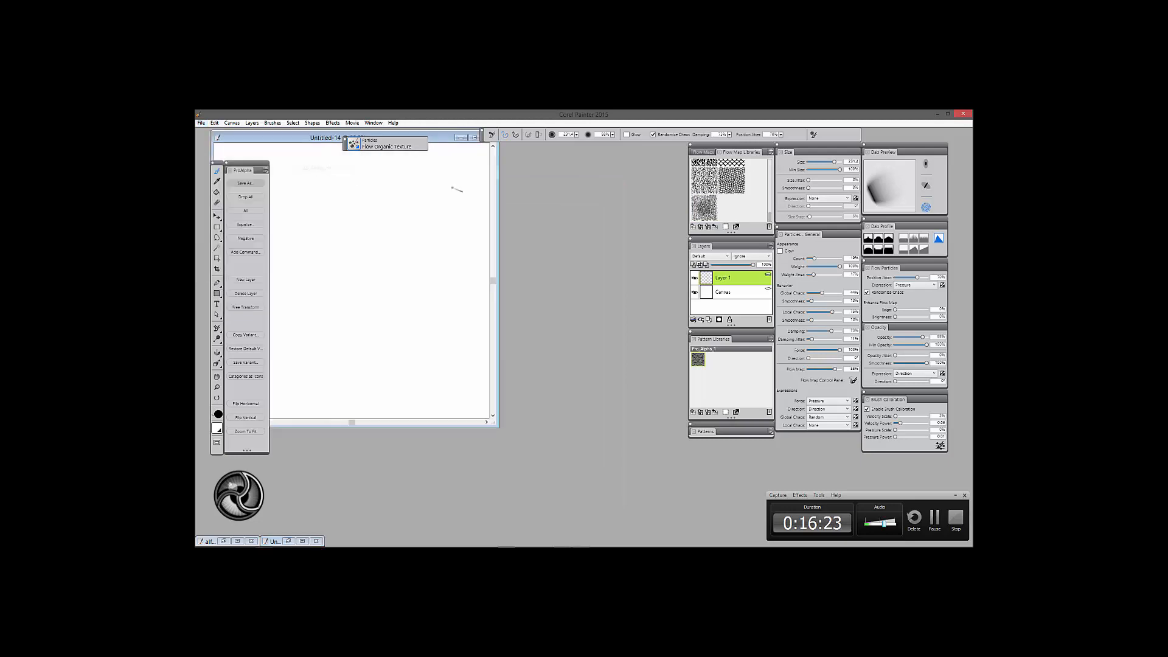
drag(334, 137, 537, 218)
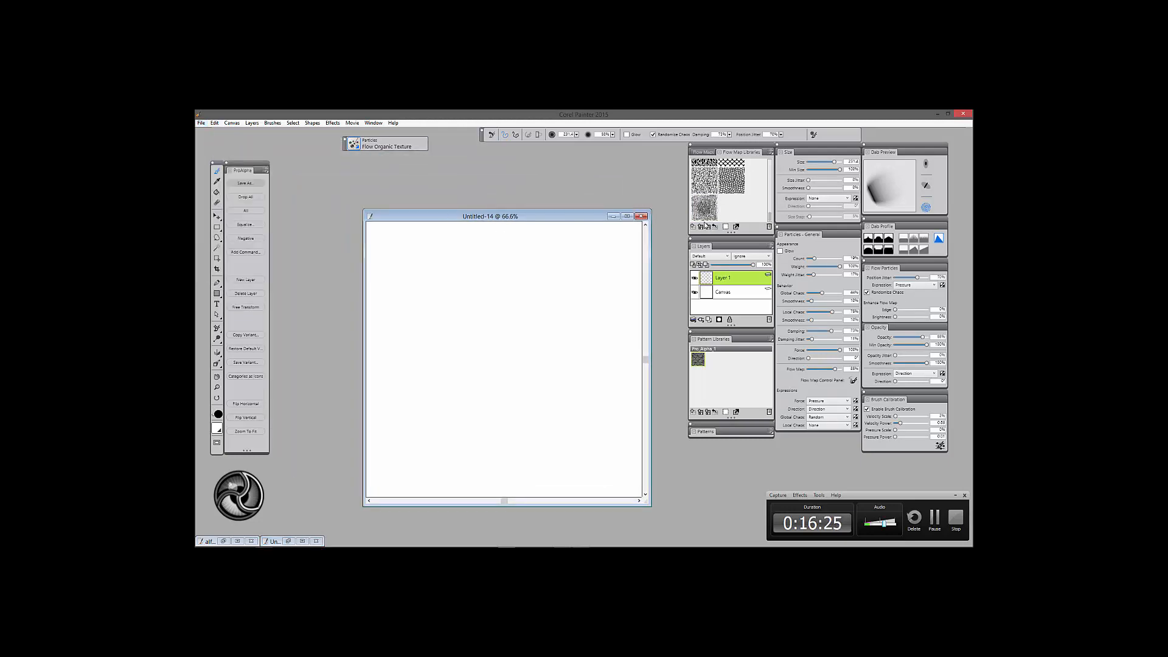
Choose the newly captured scale texture as the active flow map and strongly raise its contrast.
click(704, 153)
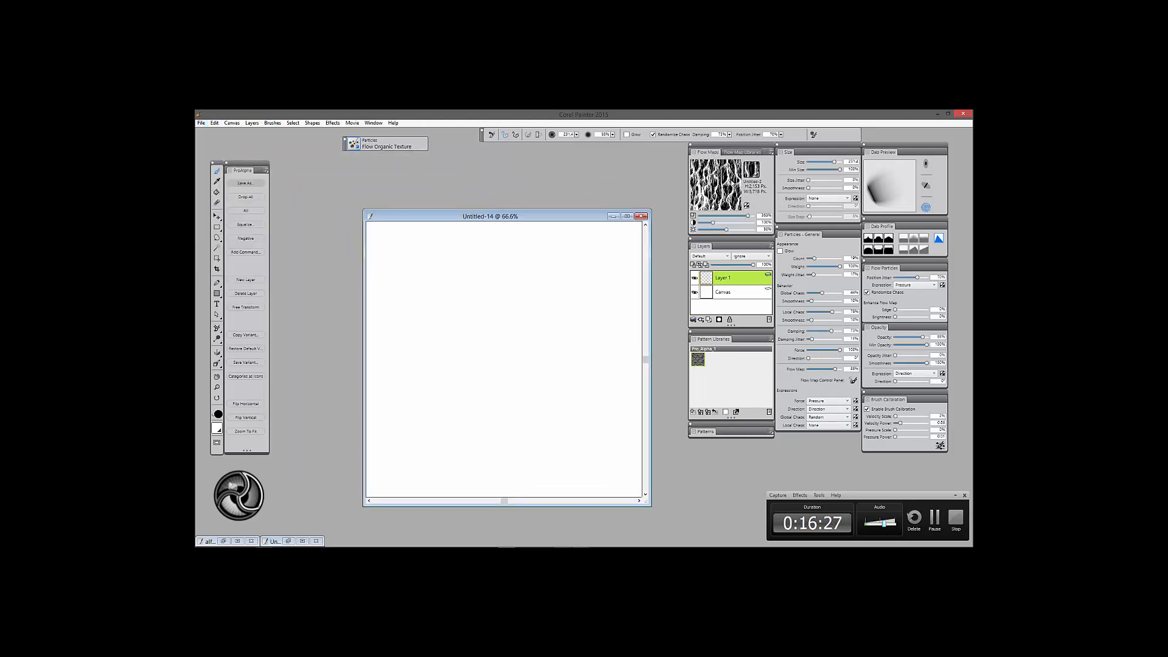
click(752, 170)
scroll(855, 310, down, 1)
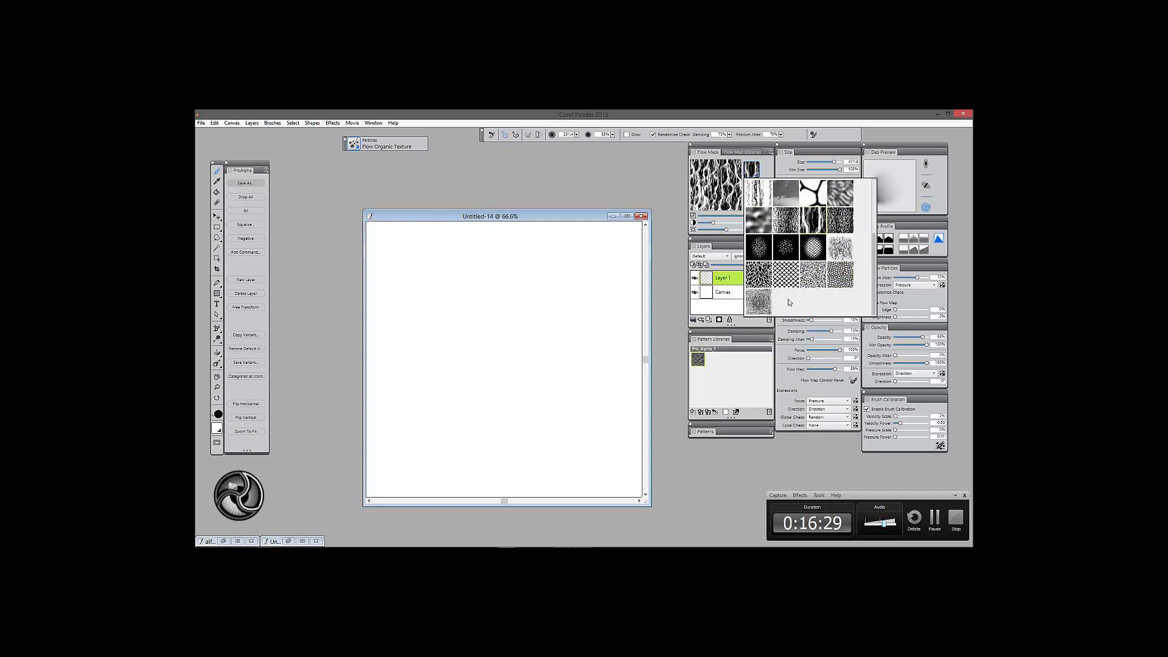
click(764, 302)
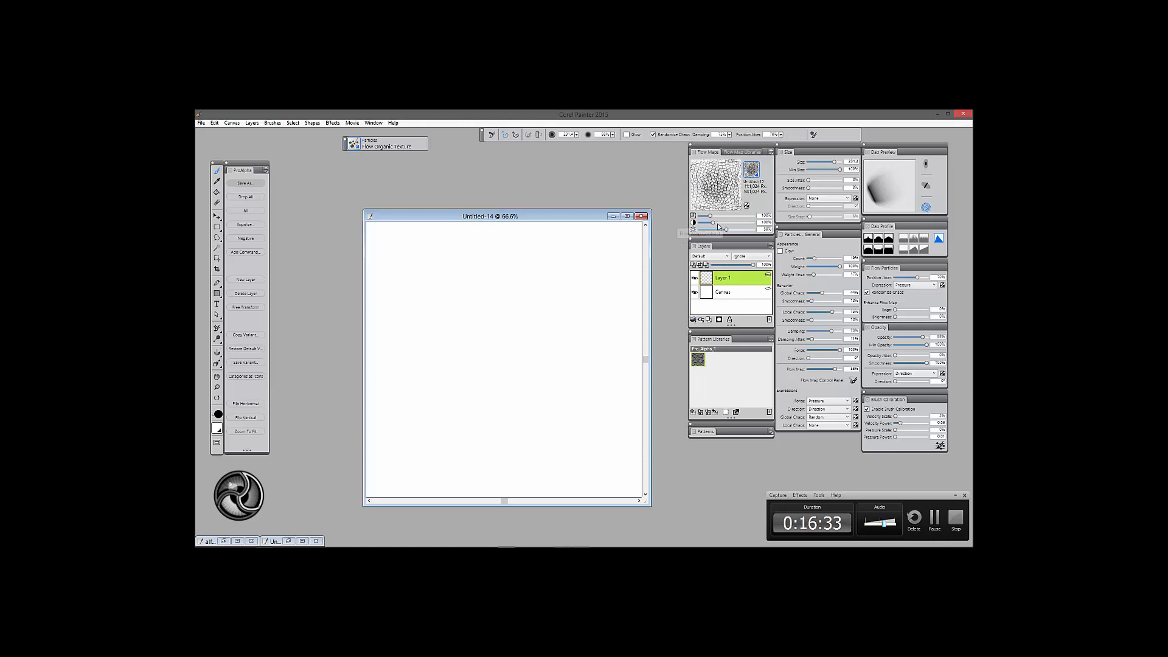
drag(713, 223, 747, 225)
click(740, 226)
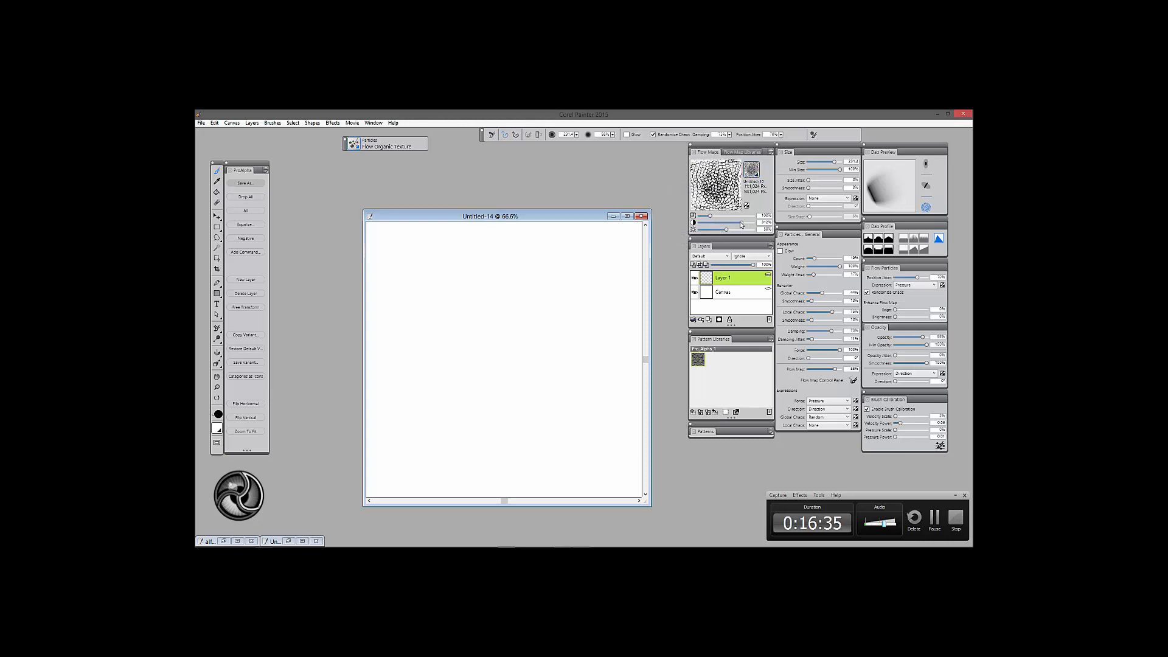
Paint vertical strokes side by side on Layer 1 to build a scale patch in the middle of the canvas.
mouse_move(517, 278)
mouse_down()
mouse_move(496, 341)
mouse_move(505, 450)
mouse_up()
mouse_move(566, 268)
mouse_down()
mouse_move(589, 335)
mouse_move(563, 453)
mouse_up()
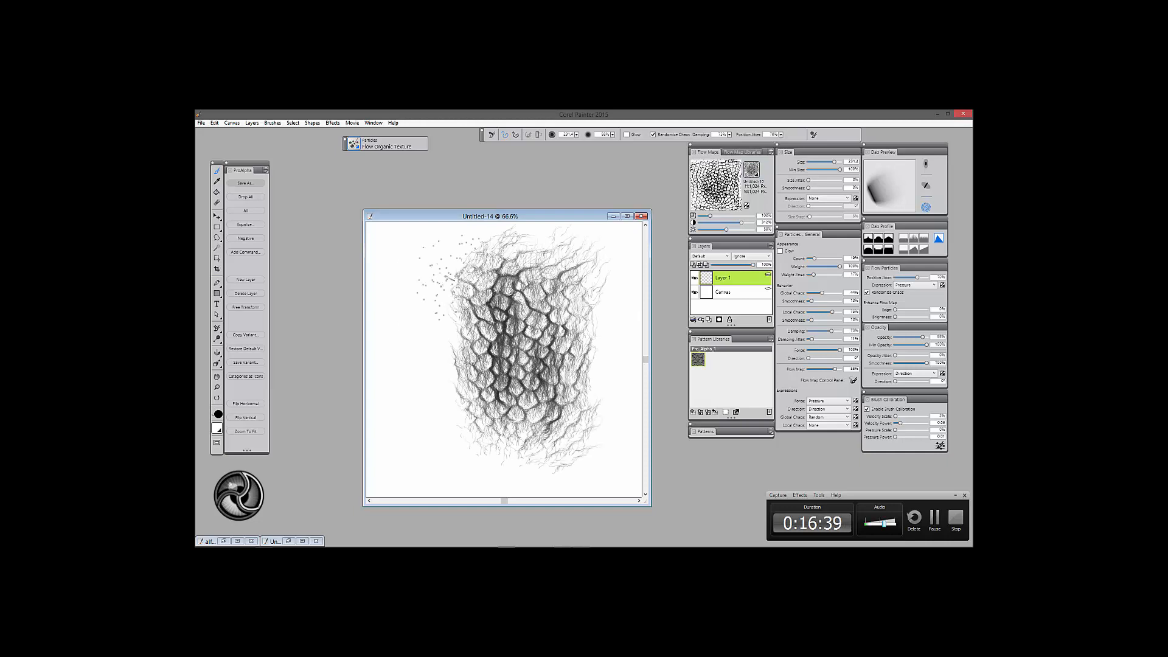
drag(447, 277, 474, 438)
drag(587, 299, 516, 432)
mouse_move(421, 324)
mouse_down()
mouse_move(444, 417)
mouse_move(528, 448)
mouse_up()
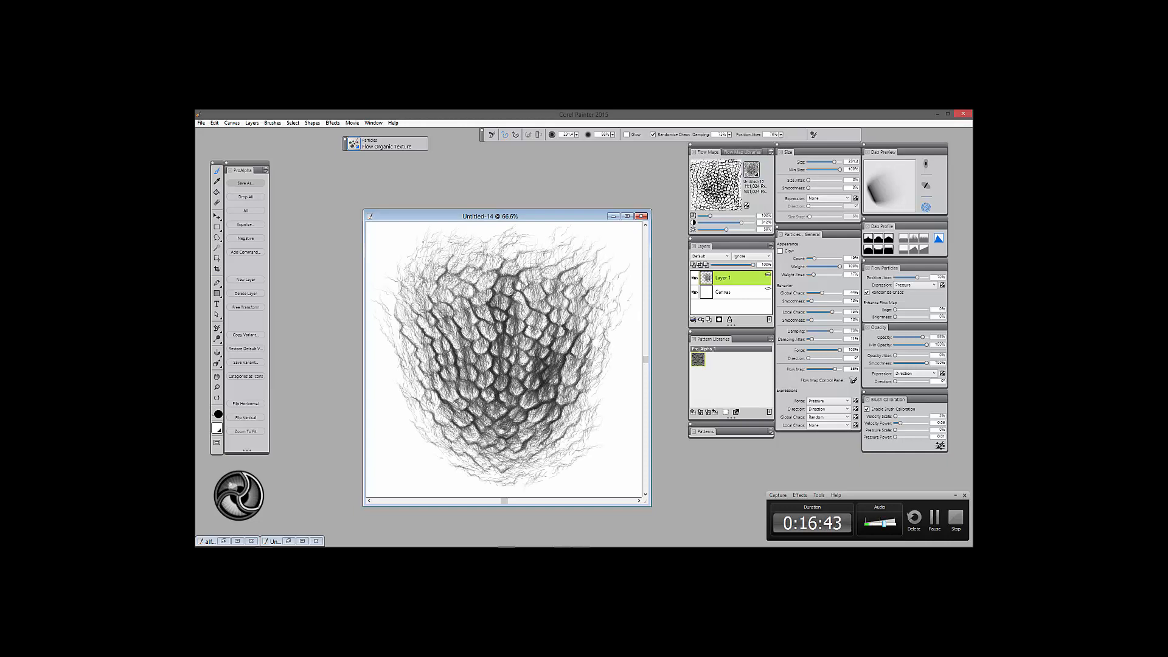
Deepen the scale patch on Layer 1 with overlapping strokes and widen it toward the upper right.
mouse_move(595, 323)
mouse_down()
mouse_move(581, 407)
mouse_move(488, 452)
mouse_up()
drag(417, 377, 508, 453)
mouse_move(482, 265)
mouse_down()
mouse_move(487, 372)
mouse_move(510, 427)
mouse_up()
drag(537, 326, 514, 413)
drag(568, 378, 543, 411)
mouse_move(437, 320)
mouse_down()
mouse_move(459, 269)
mouse_move(605, 320)
mouse_up()
drag(533, 262, 597, 374)
drag(589, 261, 608, 350)
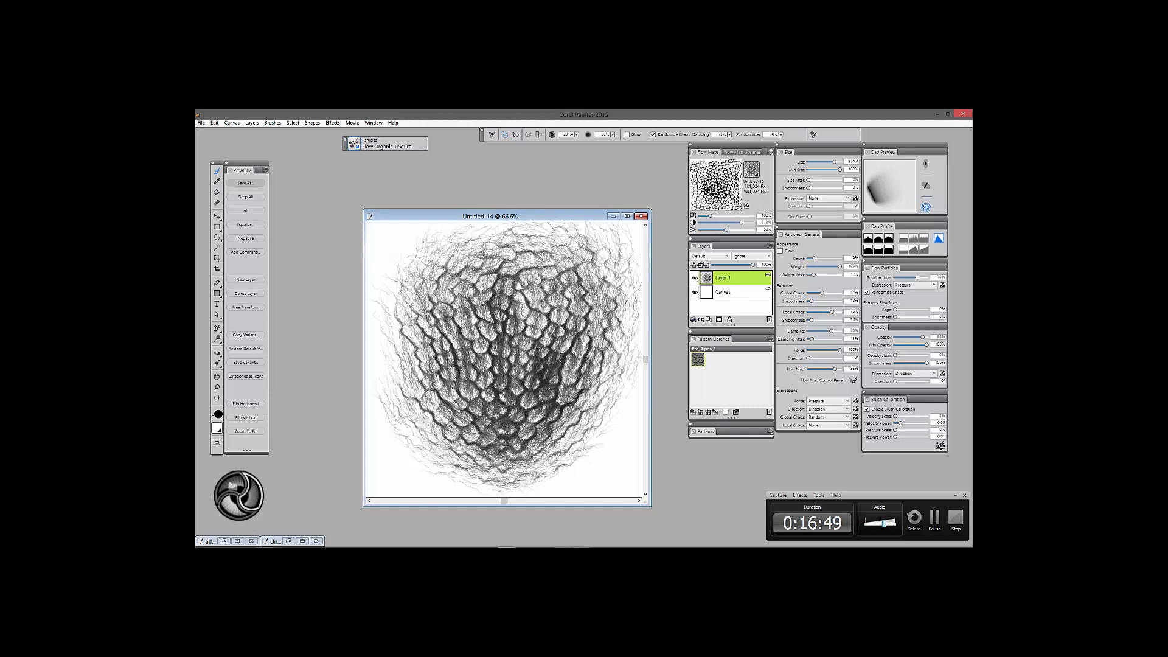
Extend the scale texture on Layer 1 to the left and lower edges with curved strokes.
drag(441, 258, 403, 337)
drag(397, 299, 394, 359)
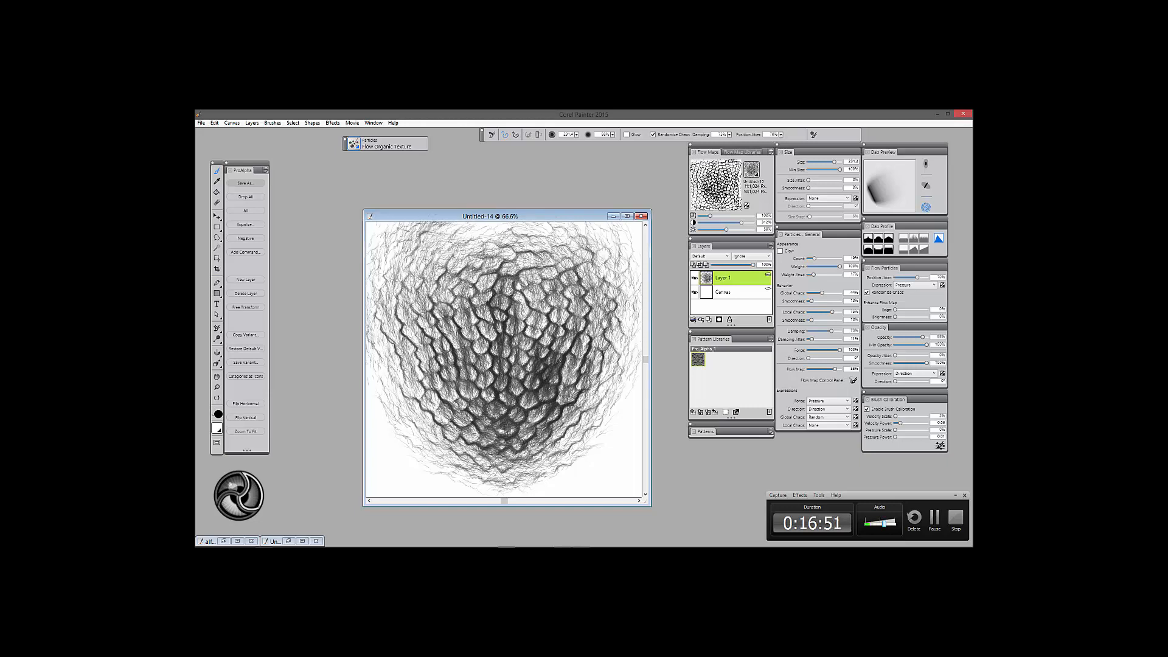
mouse_move(386, 289)
mouse_down()
mouse_move(398, 252)
mouse_move(578, 231)
mouse_move(627, 298)
mouse_move(615, 378)
mouse_move(551, 471)
mouse_up()
mouse_move(383, 368)
mouse_down()
mouse_move(462, 481)
mouse_move(499, 478)
mouse_move(460, 459)
mouse_move(508, 478)
mouse_move(596, 389)
mouse_up()
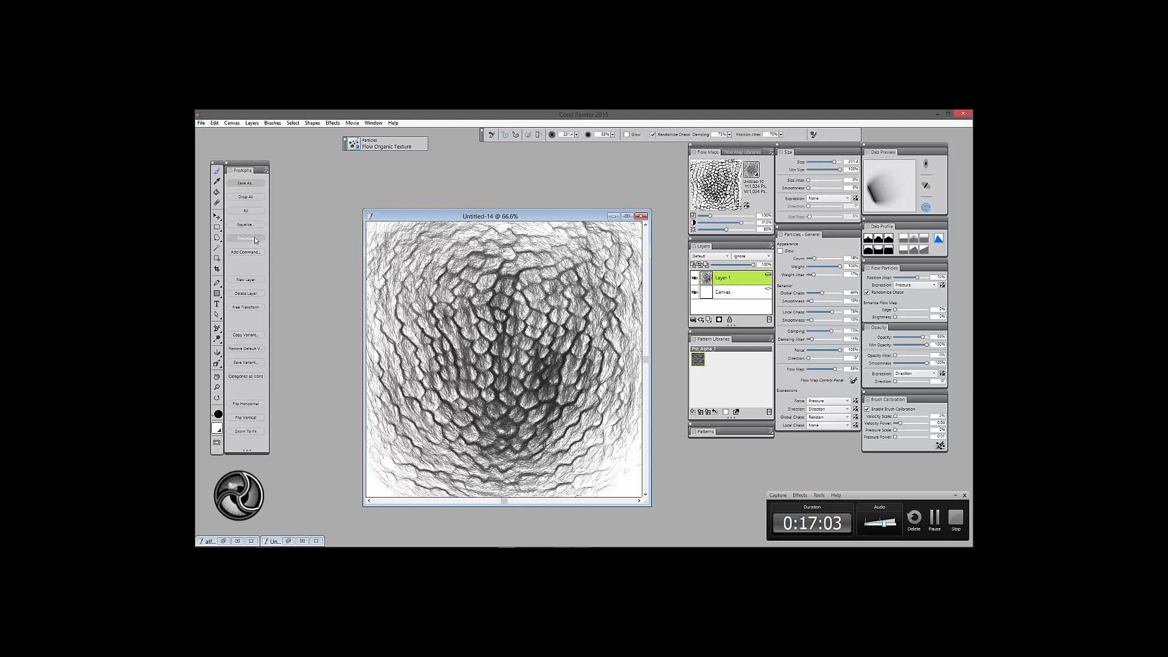
Drop all layers onto the canvas and convert the image to a negative.
click(255, 199)
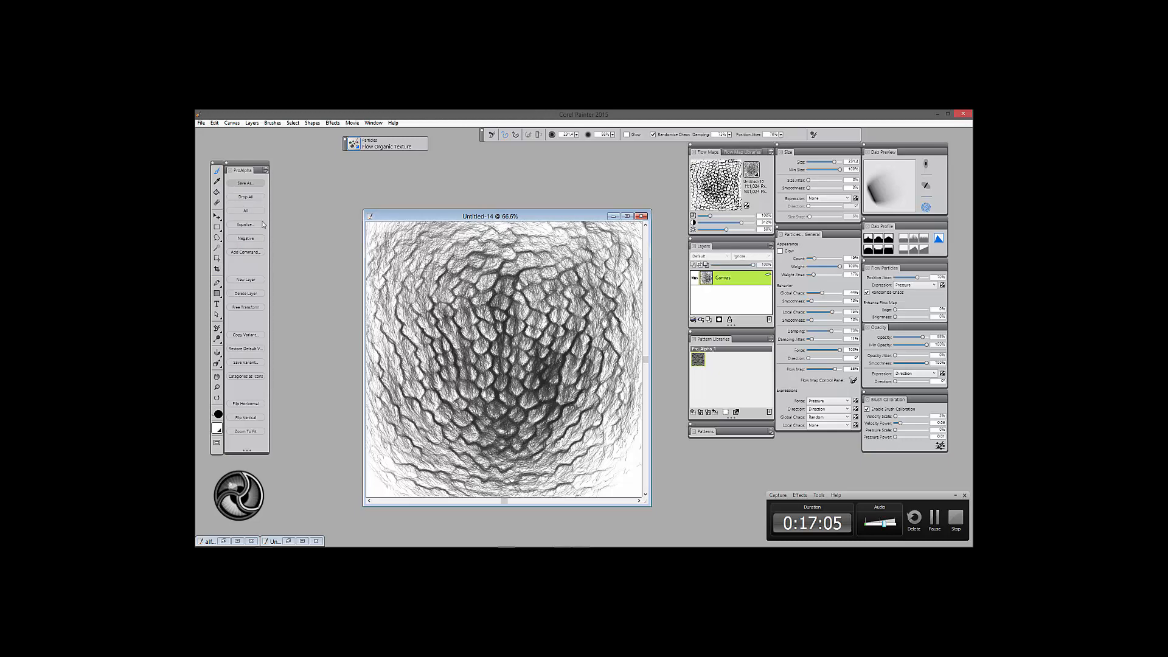
click(252, 240)
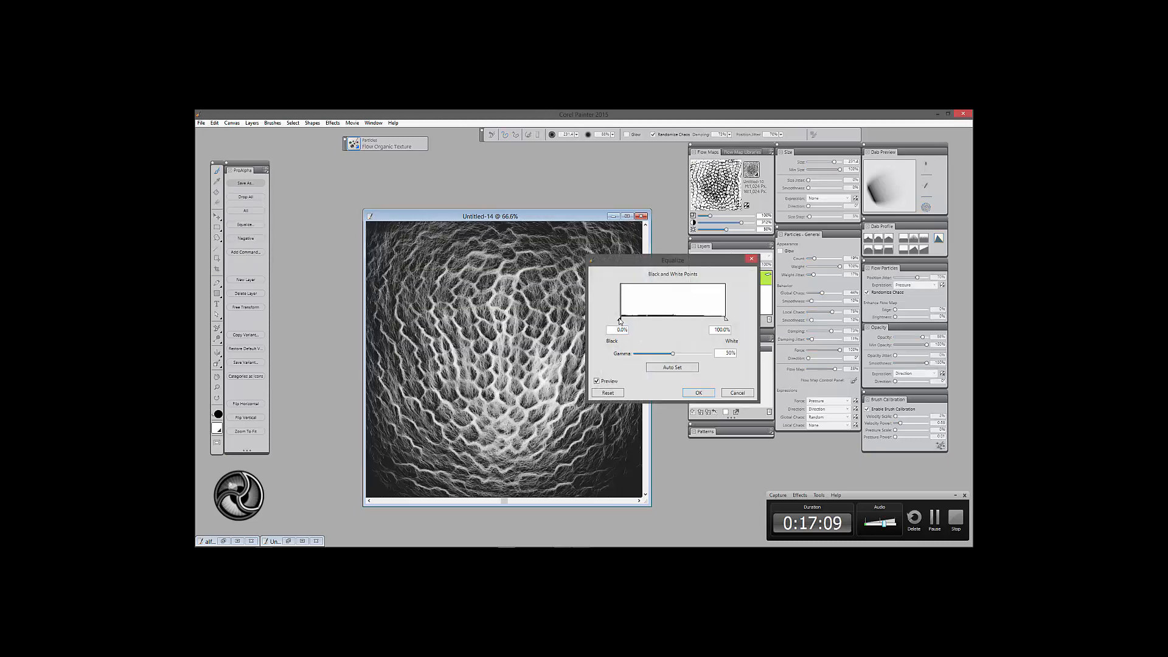
Equalize the negative scale image with the black point at 28.2%, keeping the white point at 100%.
drag(620, 319, 726, 318)
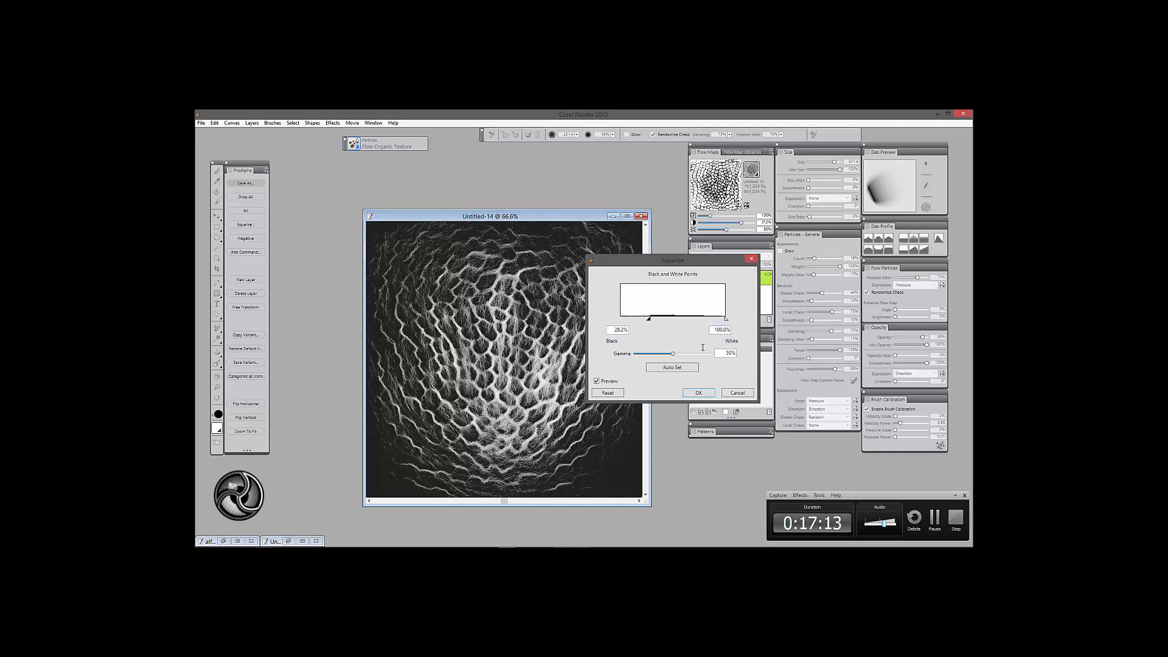
mouse_move(672, 354)
mouse_down()
mouse_move(694, 354)
mouse_move(672, 355)
mouse_up()
click(692, 394)
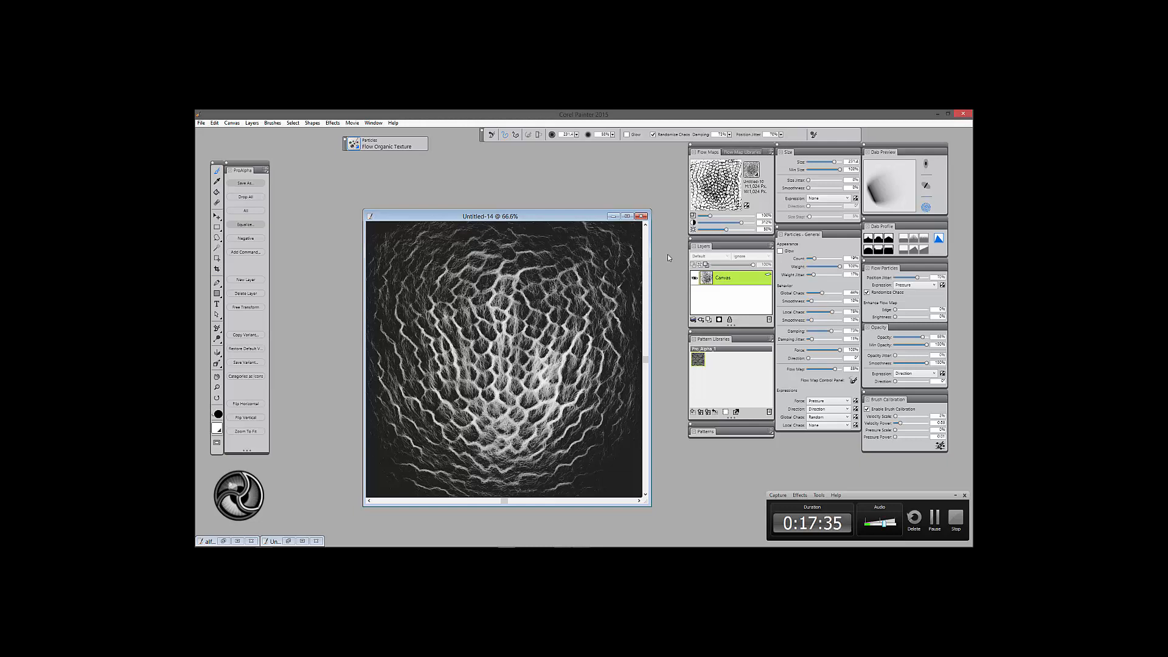
click(935, 522)
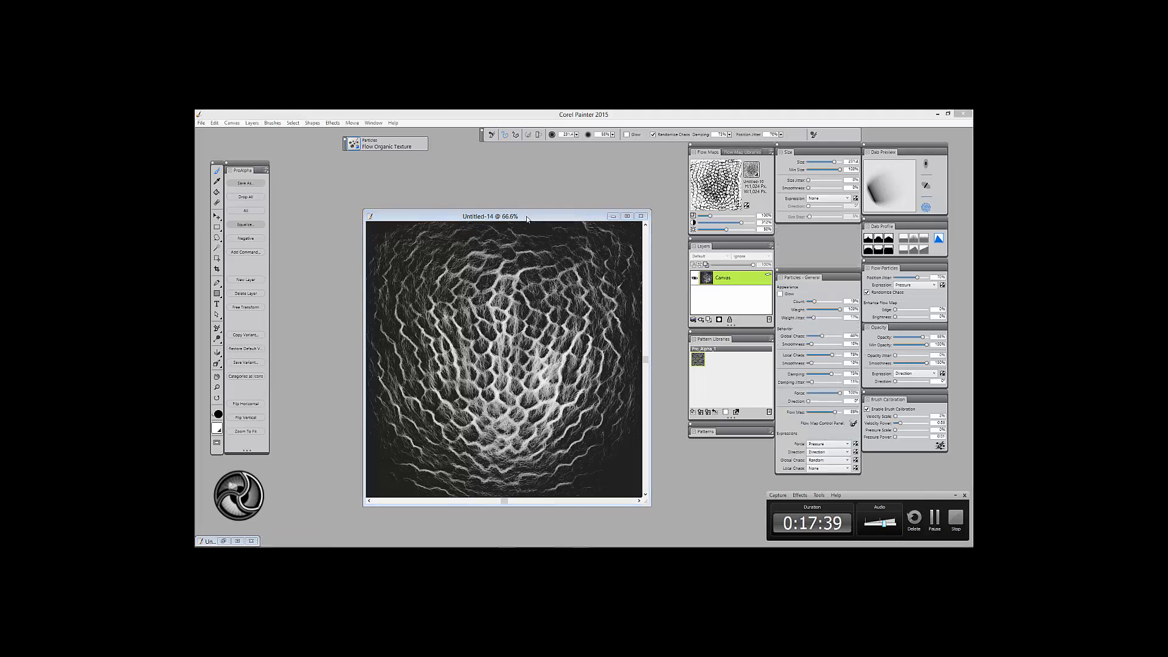
Reposition the Untitled-14 document window and close that document.
drag(527, 217, 480, 198)
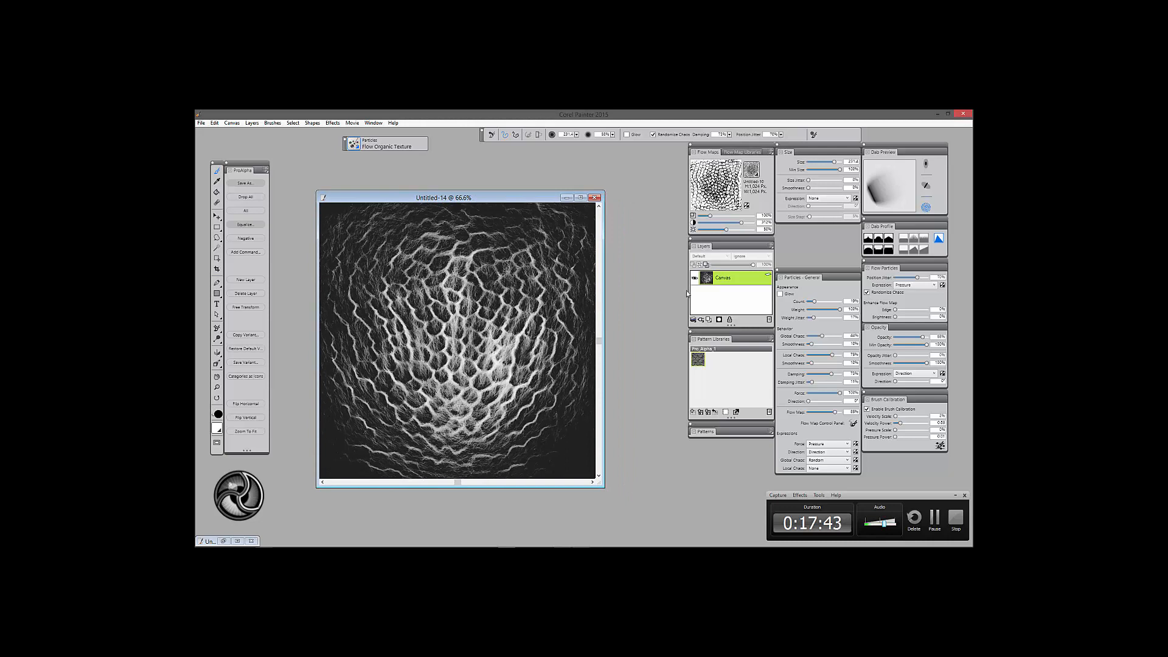
drag(491, 198, 501, 197)
click(202, 123)
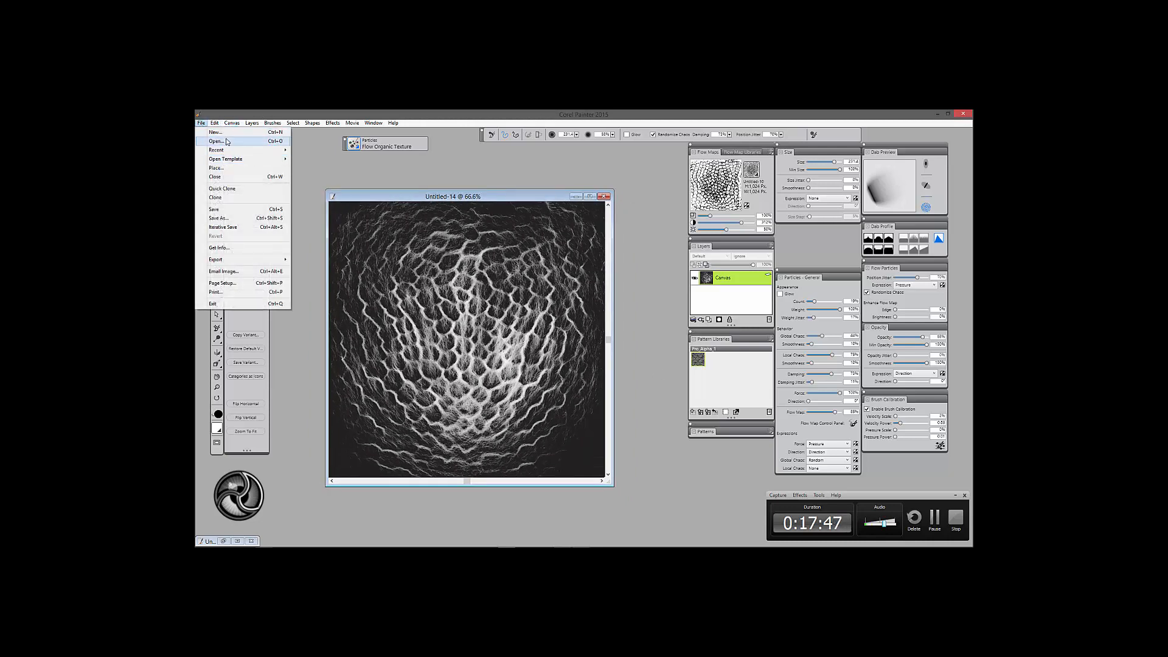
click(603, 199)
click(604, 196)
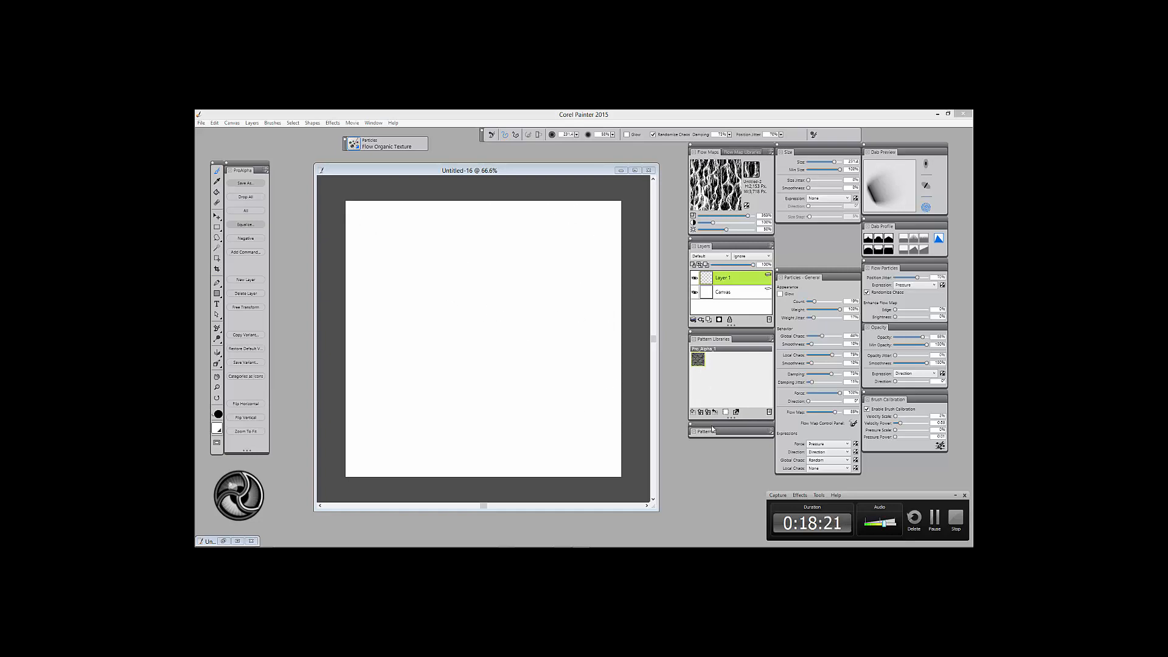
Define the blank Untitled-16 canvas as a repeating pattern and choose the flow map with large white dots on black.
click(770, 431)
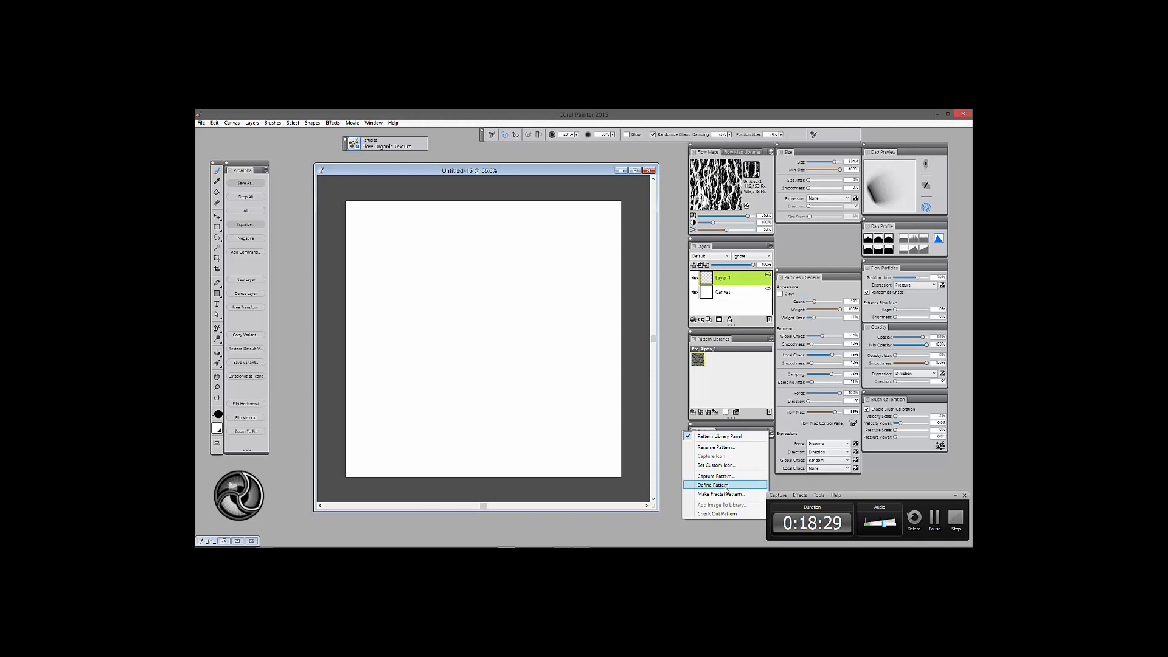
click(725, 486)
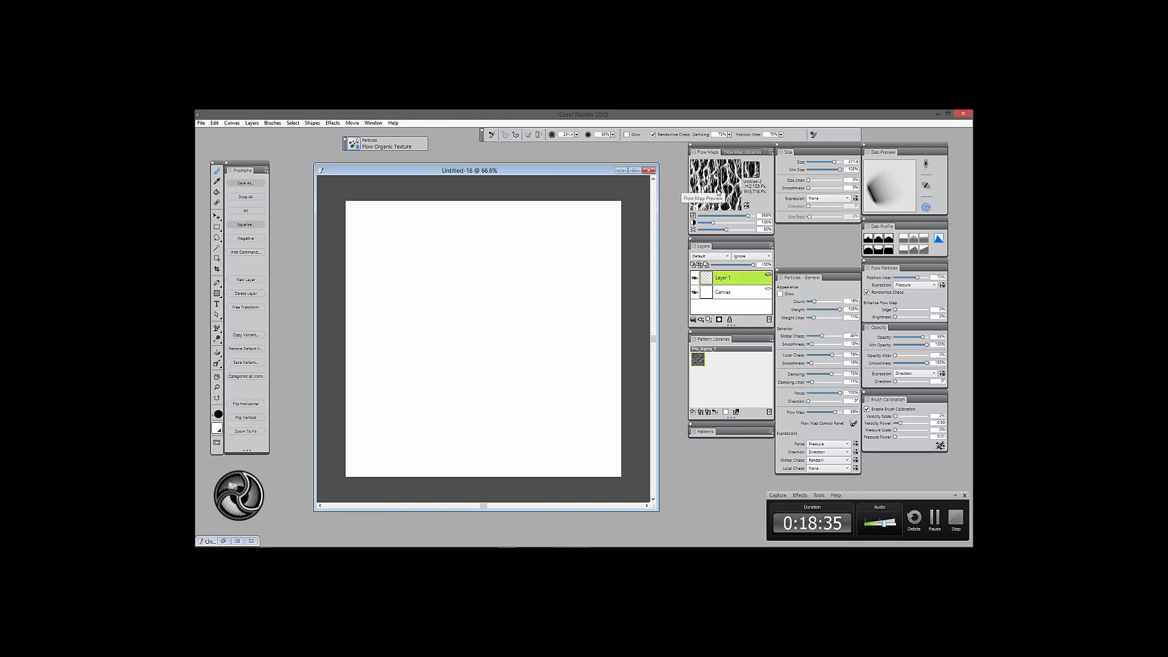
click(758, 177)
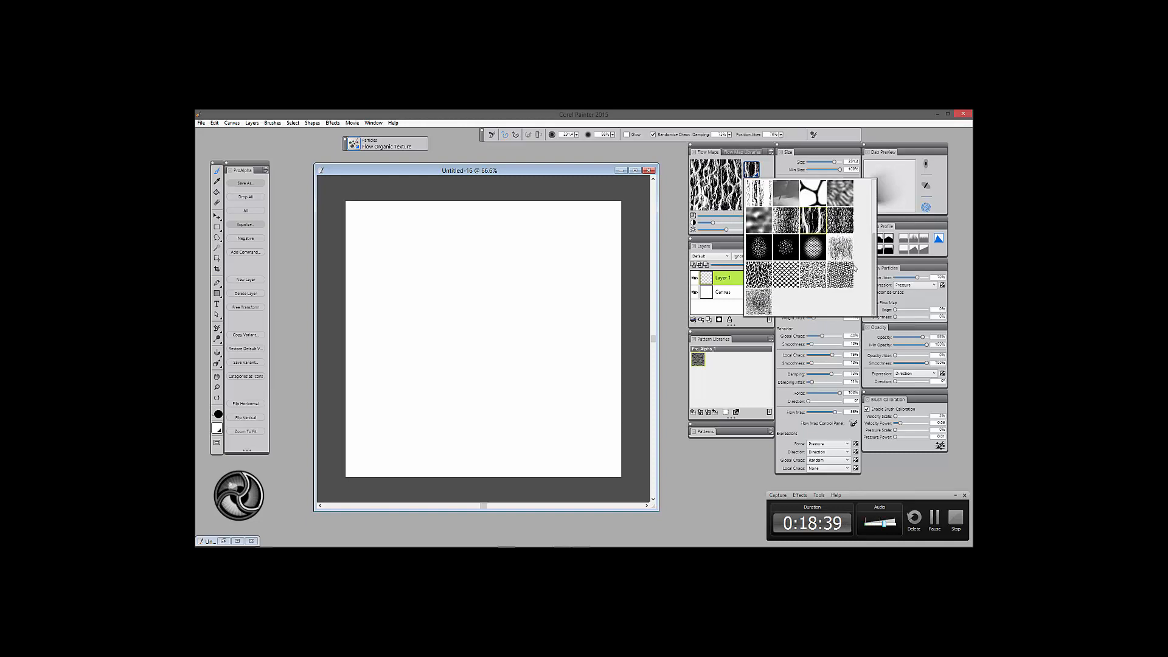
scroll(785, 246, up, 3)
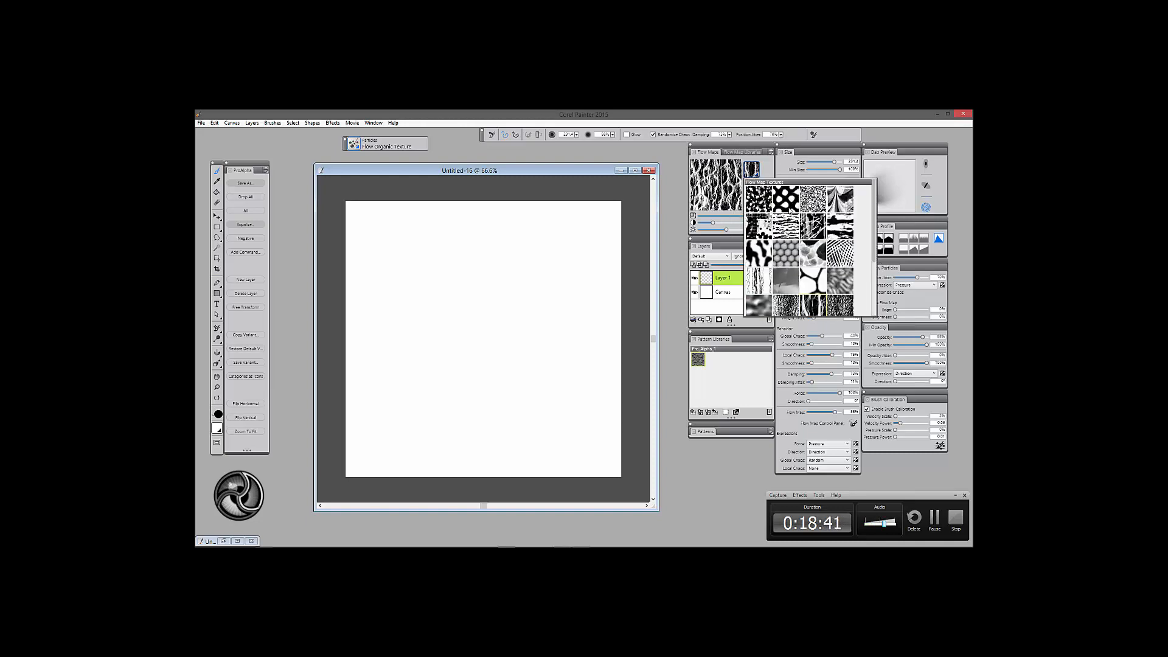
click(787, 207)
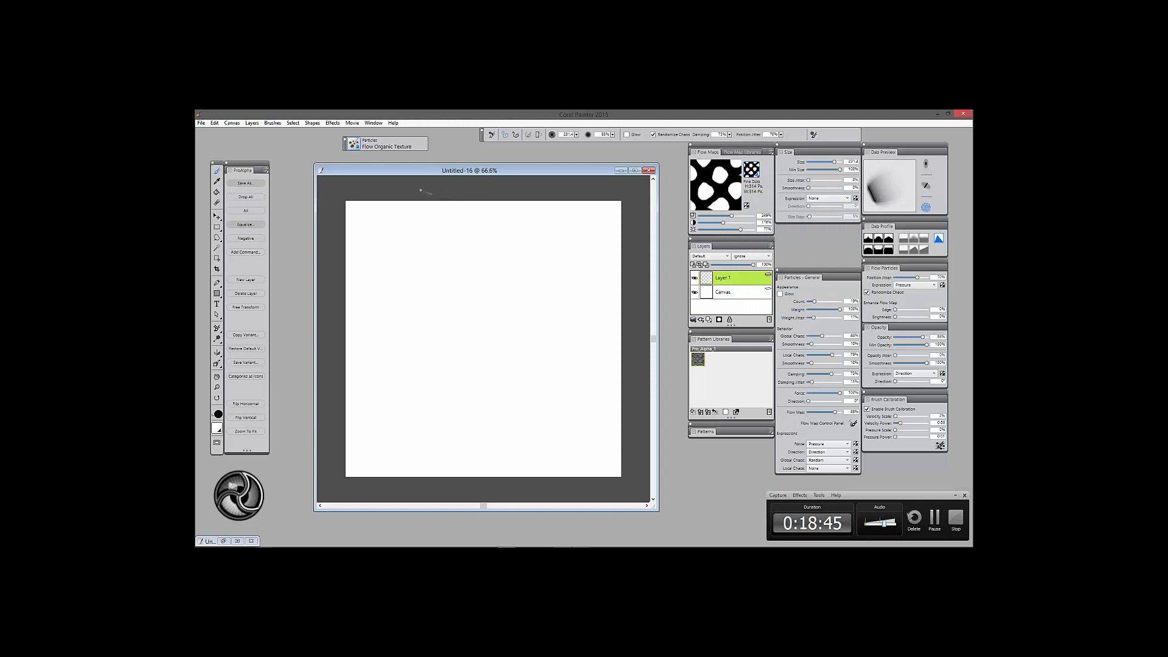
Cover Layer 1 with a wraparound scale texture using long diagonal and vertical strokes that run past the canvas edges.
mouse_move(450, 221)
mouse_down()
mouse_move(420, 219)
mouse_move(438, 250)
mouse_move(500, 232)
mouse_move(612, 328)
mouse_move(627, 371)
mouse_move(603, 486)
mouse_up()
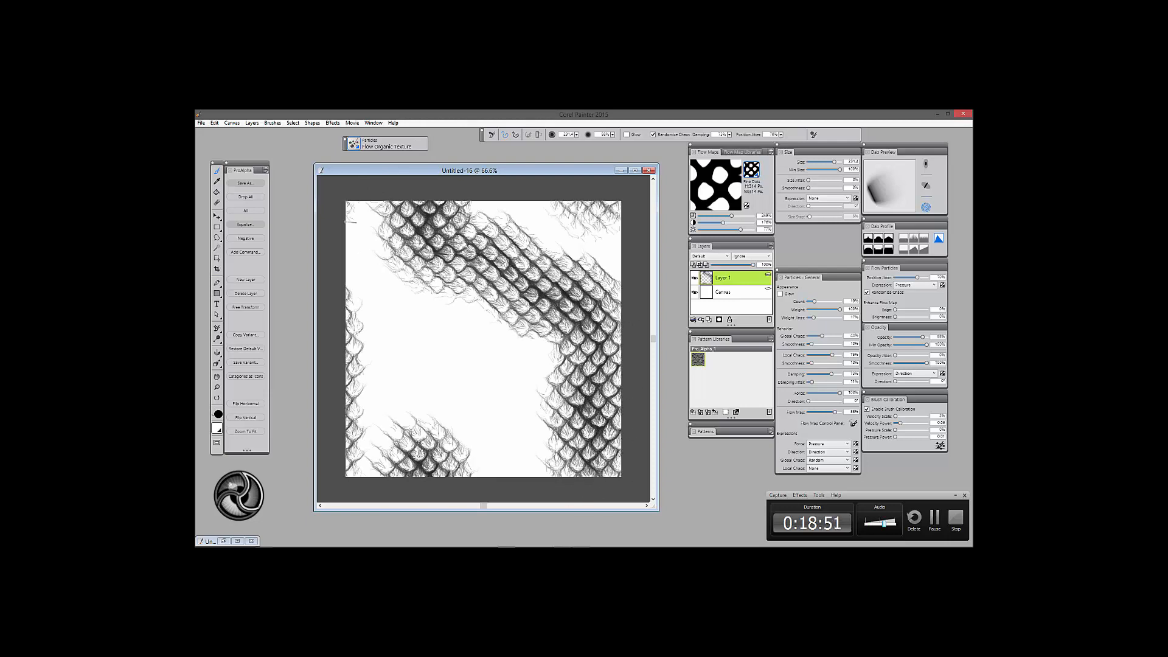
mouse_move(336, 193)
mouse_down()
mouse_move(359, 250)
mouse_move(371, 468)
mouse_up()
mouse_move(451, 195)
mouse_down()
mouse_move(549, 191)
mouse_move(562, 304)
mouse_move(517, 407)
mouse_move(541, 484)
mouse_up()
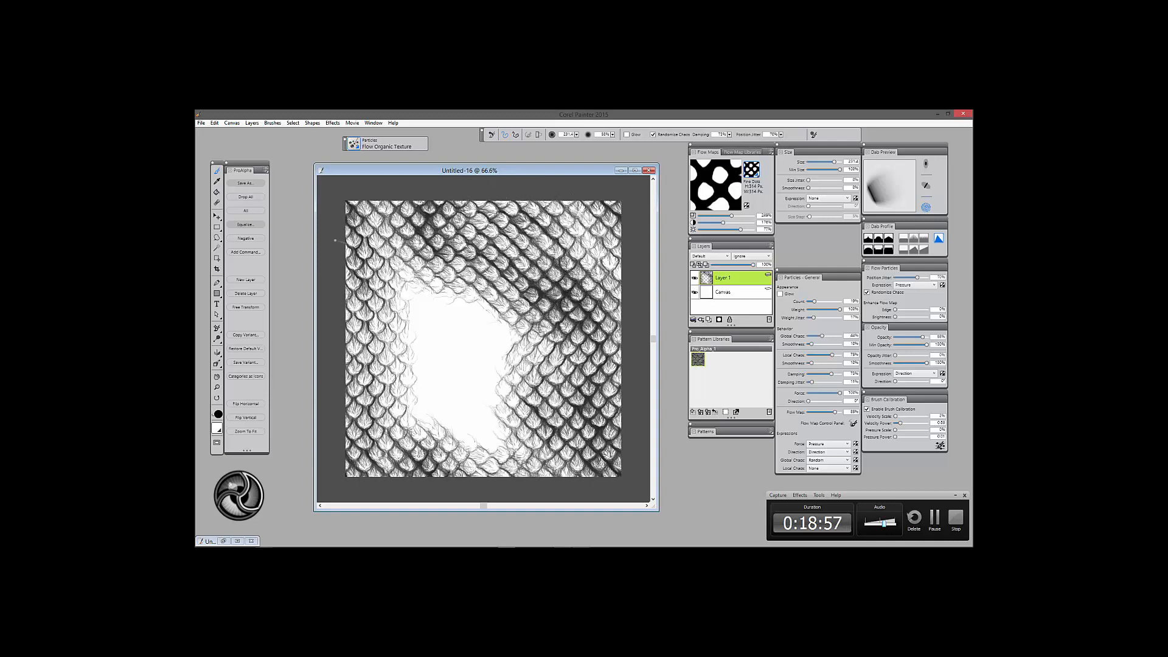
mouse_move(339, 240)
mouse_down()
mouse_move(482, 344)
mouse_move(484, 444)
mouse_up()
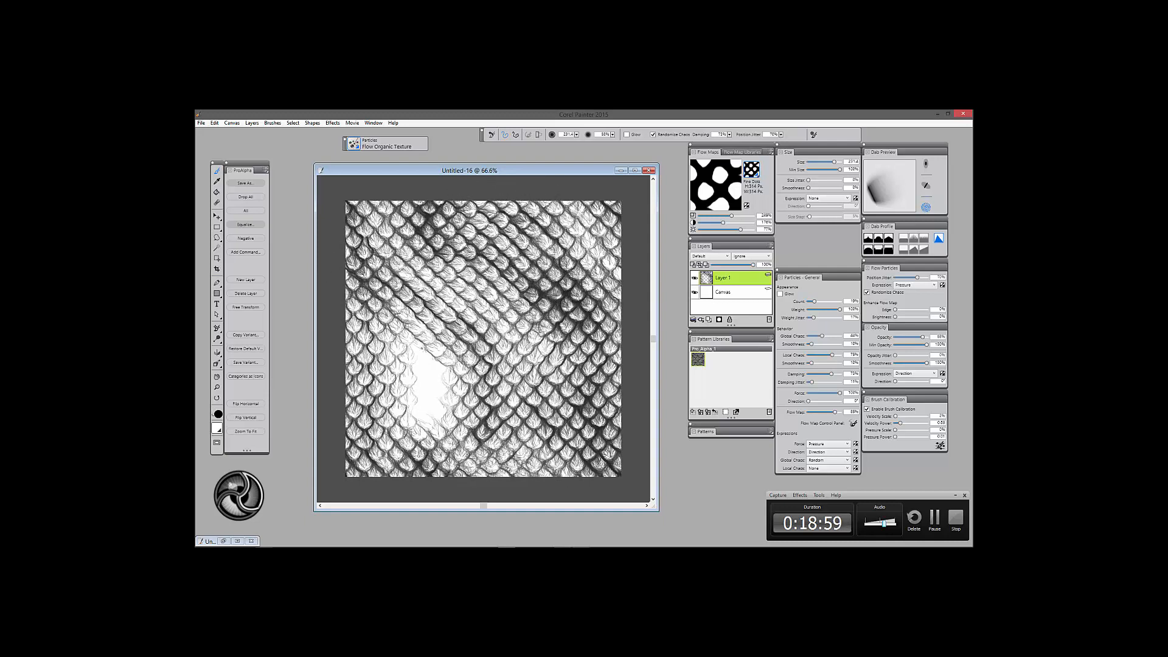
mouse_move(347, 292)
mouse_down()
mouse_move(426, 365)
mouse_move(433, 447)
mouse_up()
mouse_move(407, 256)
mouse_down()
mouse_move(456, 292)
mouse_move(547, 406)
mouse_up()
drag(567, 213, 634, 307)
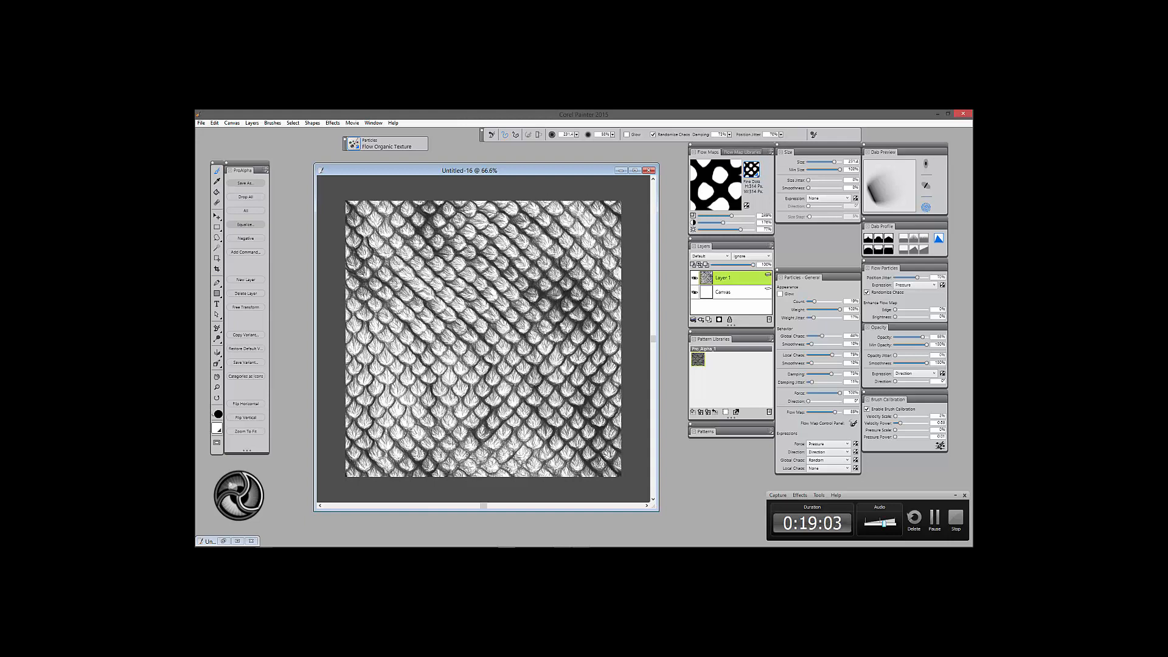
Even out and deepen the scales across Layer 1 with repeated overlapping diagonal and vertical strokes.
mouse_move(343, 316)
mouse_down()
mouse_move(414, 402)
mouse_move(406, 449)
mouse_up()
mouse_move(419, 318)
mouse_down()
mouse_move(465, 432)
mouse_move(535, 456)
mouse_up()
mouse_move(366, 242)
mouse_down()
mouse_move(370, 276)
mouse_move(462, 416)
mouse_up()
drag(421, 274, 471, 325)
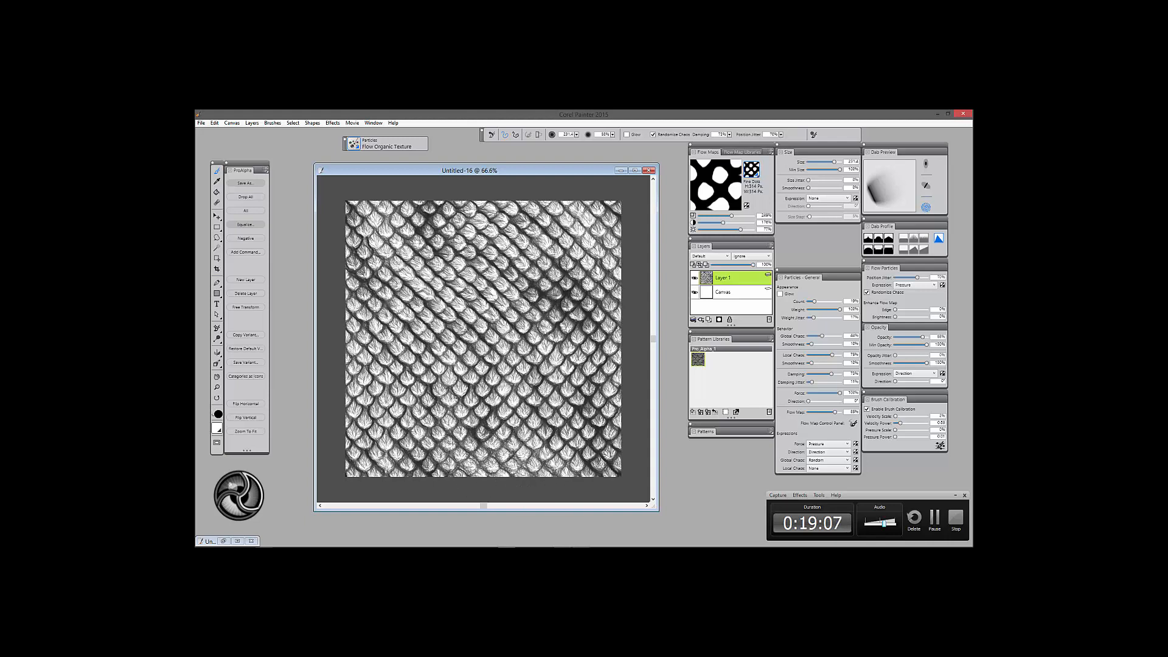
drag(546, 202, 603, 299)
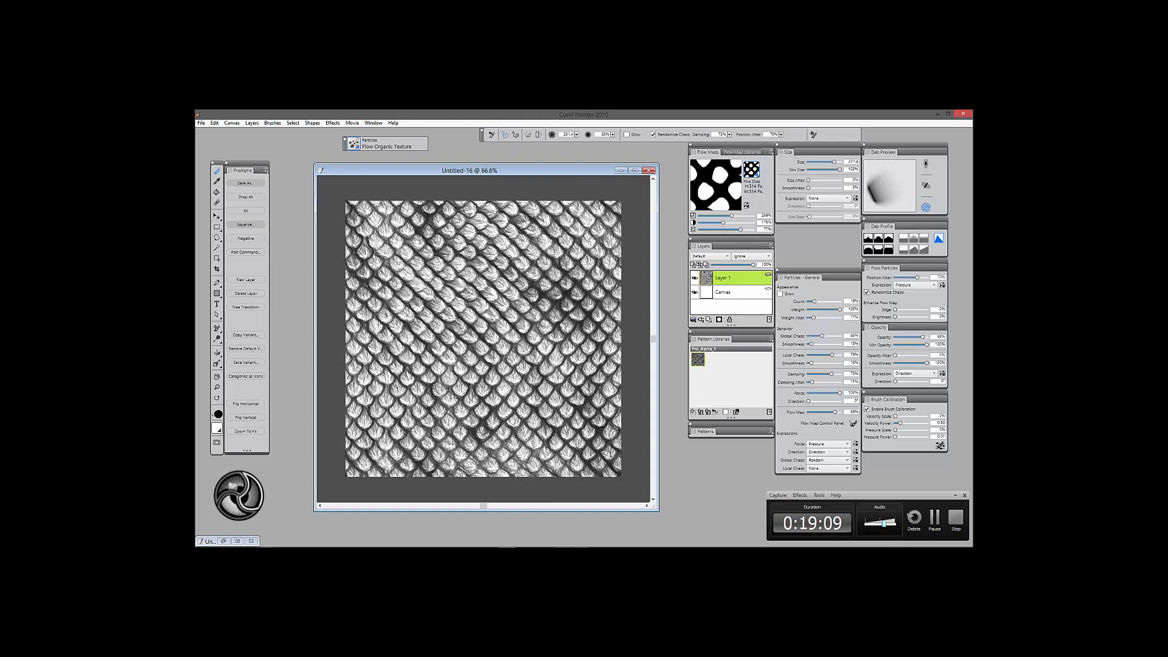
drag(395, 250, 463, 322)
drag(472, 277, 535, 376)
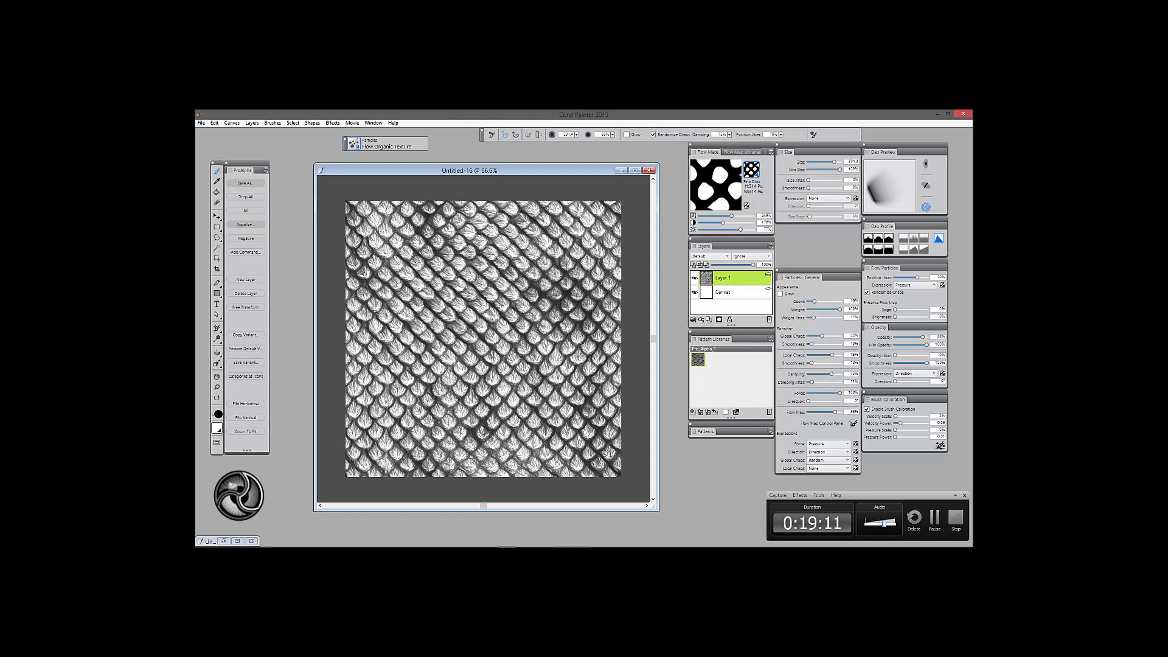
drag(509, 315, 566, 398)
mouse_move(429, 299)
mouse_down()
mouse_move(418, 384)
mouse_move(429, 431)
mouse_up()
drag(472, 328, 448, 420)
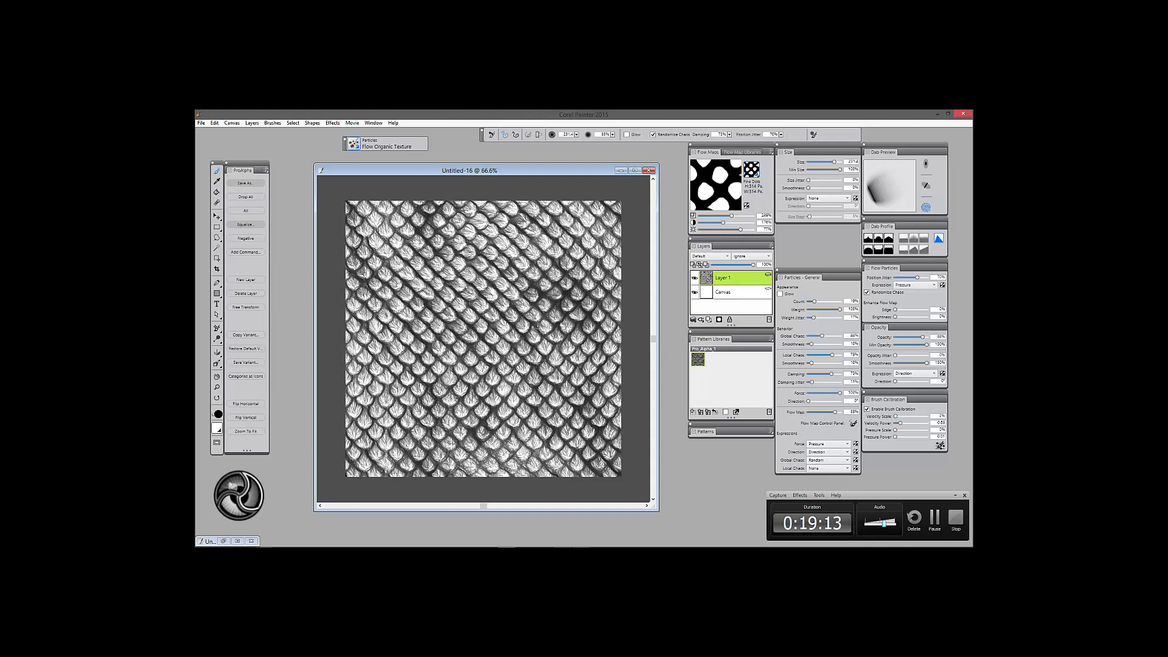
drag(510, 350, 494, 383)
drag(546, 213, 486, 311)
drag(598, 217, 572, 306)
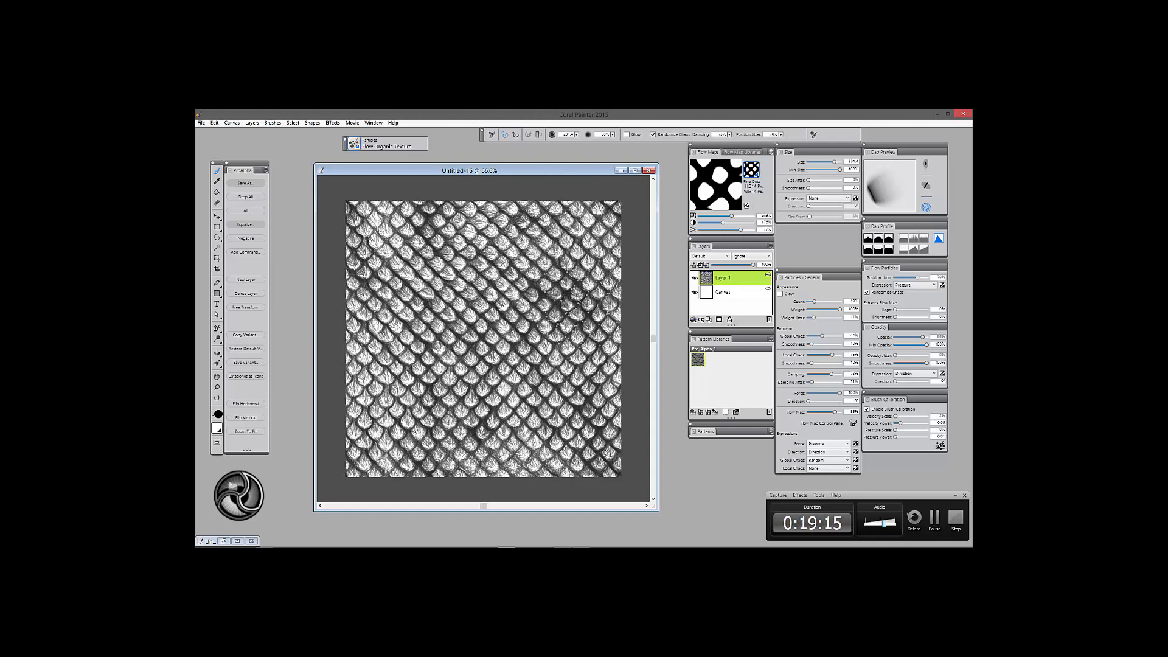
Touch up the scales at the canvas edges and capture the texture as a rectangular-tile pattern named "mine".
drag(352, 334, 387, 456)
drag(631, 345, 599, 481)
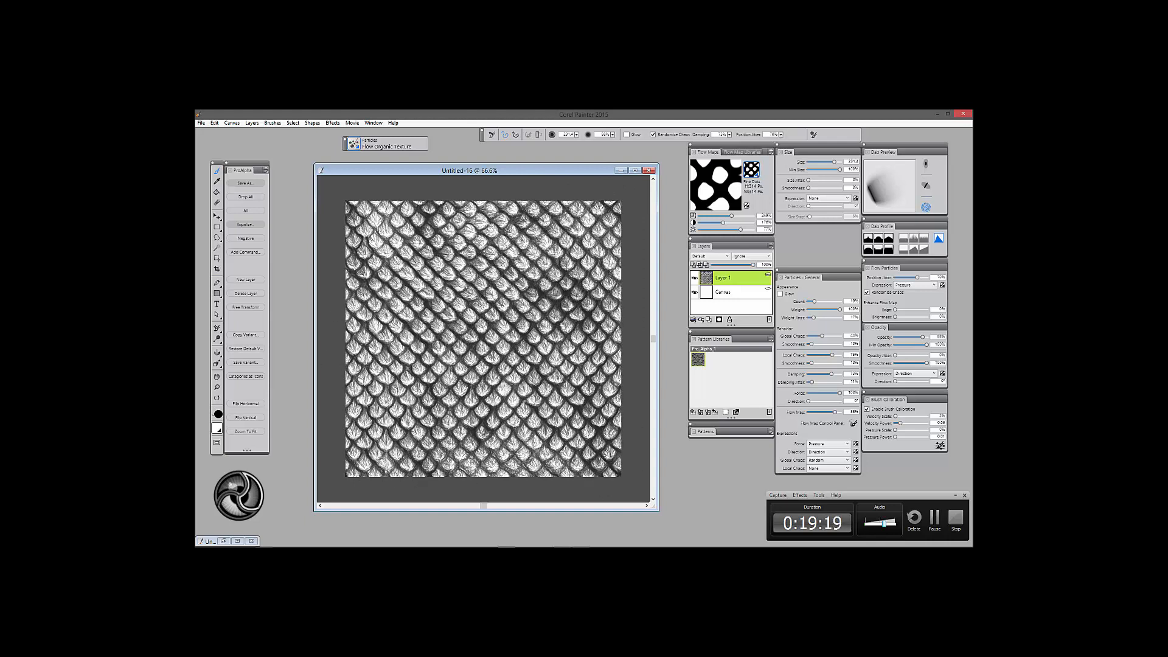
click(727, 414)
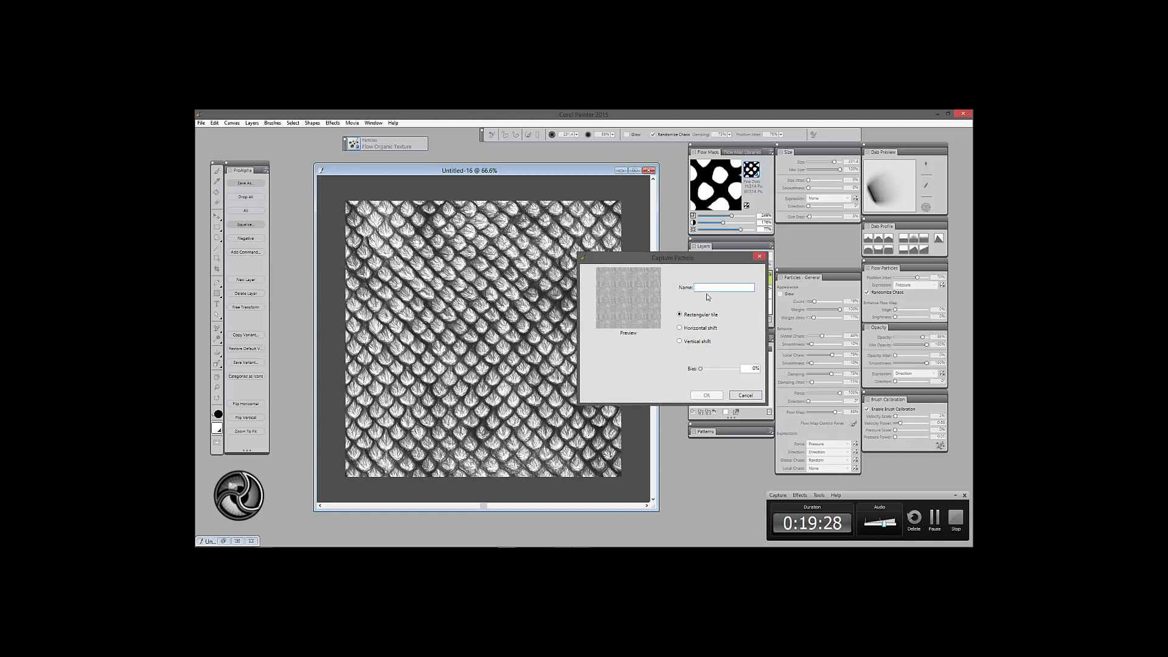
text(mine)
click(714, 400)
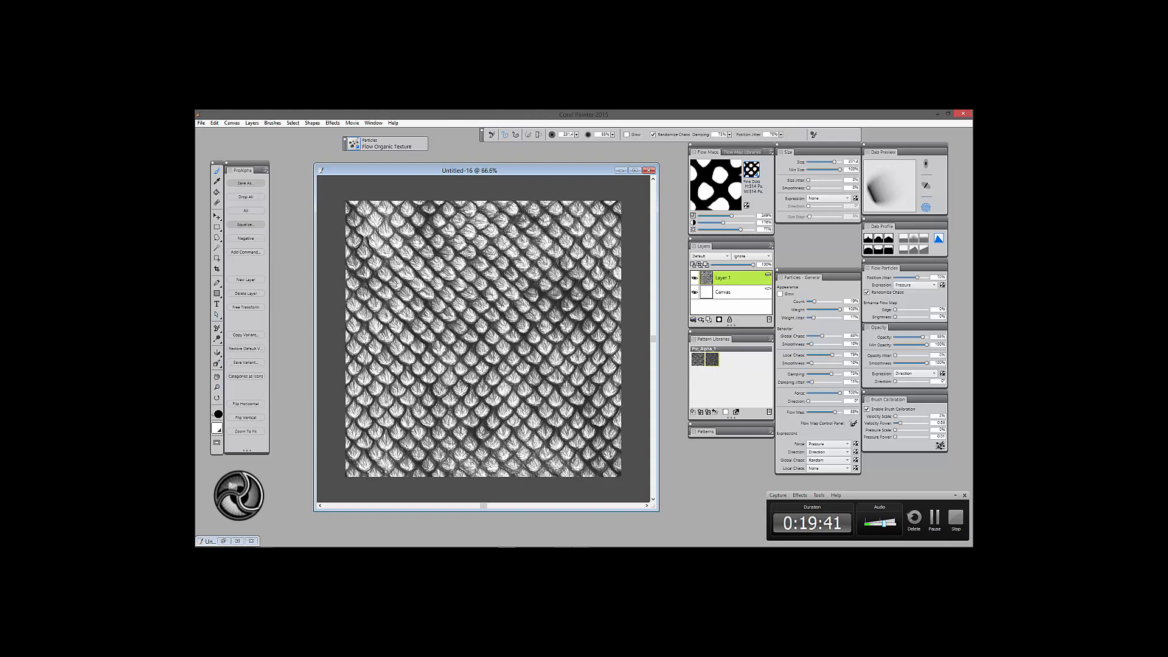
Flatten Layer 1 of Untitled-16 into the canvas and invert the scale texture to its negative.
drag(530, 174, 528, 181)
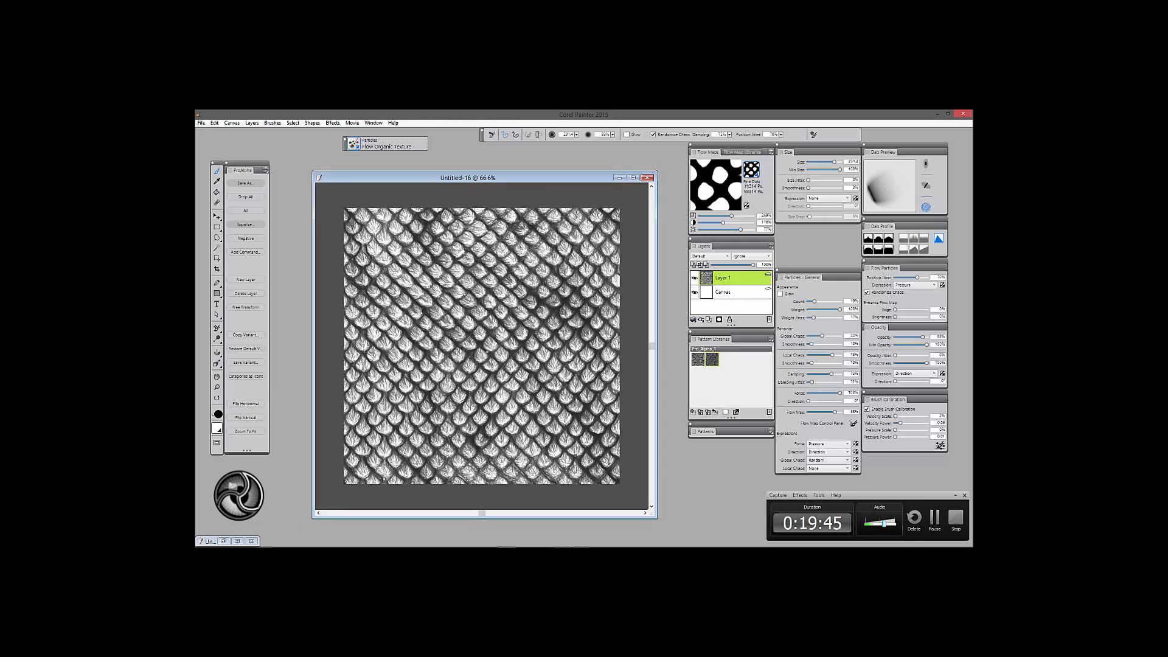
click(247, 198)
click(253, 242)
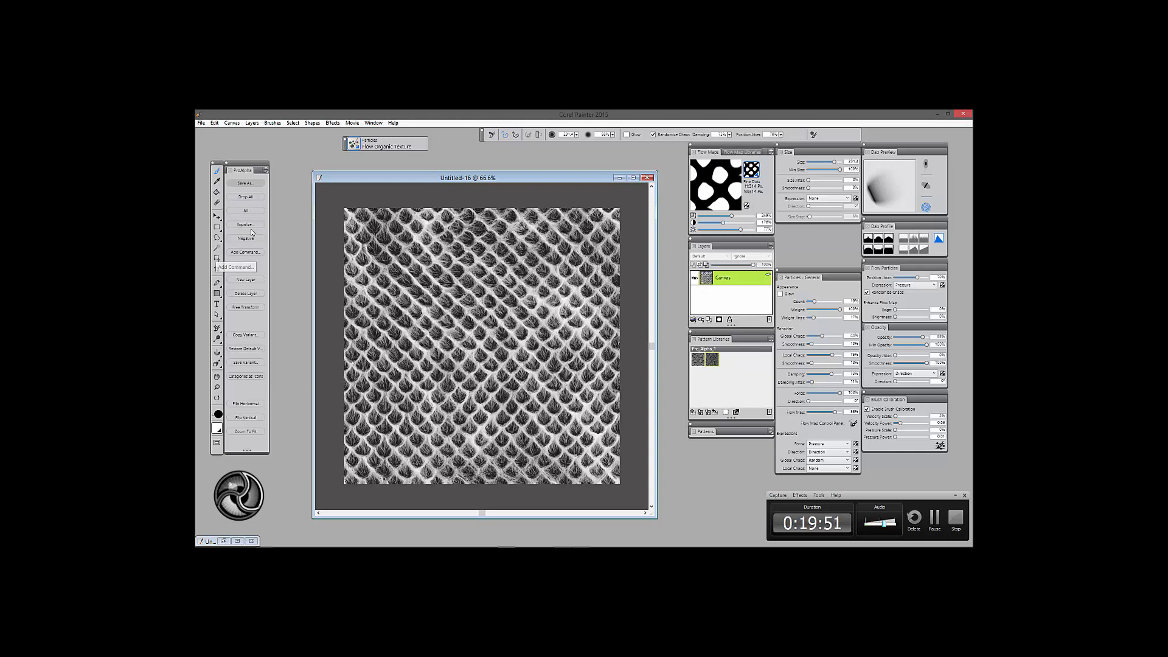
Equalize the inverted scale texture using Auto Set, a gamma of 56% and a higher white point.
click(245, 224)
drag(619, 320, 713, 319)
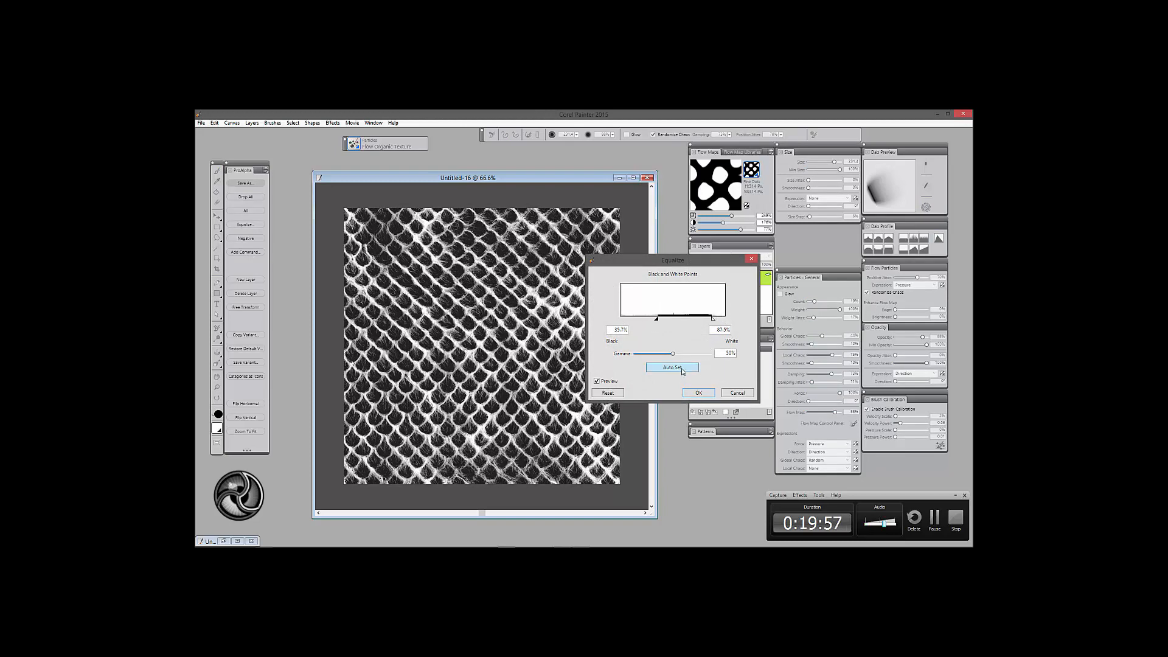
mouse_move(673, 353)
mouse_down()
mouse_move(687, 354)
mouse_move(661, 354)
mouse_move(678, 354)
mouse_up()
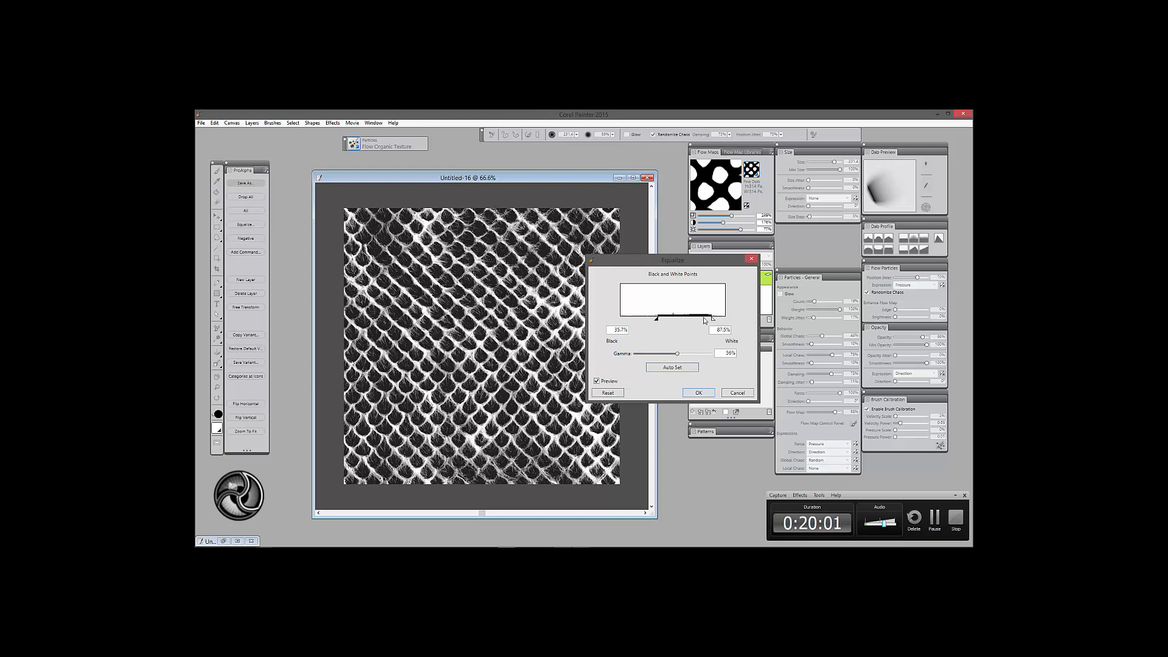
drag(714, 317, 743, 335)
click(707, 393)
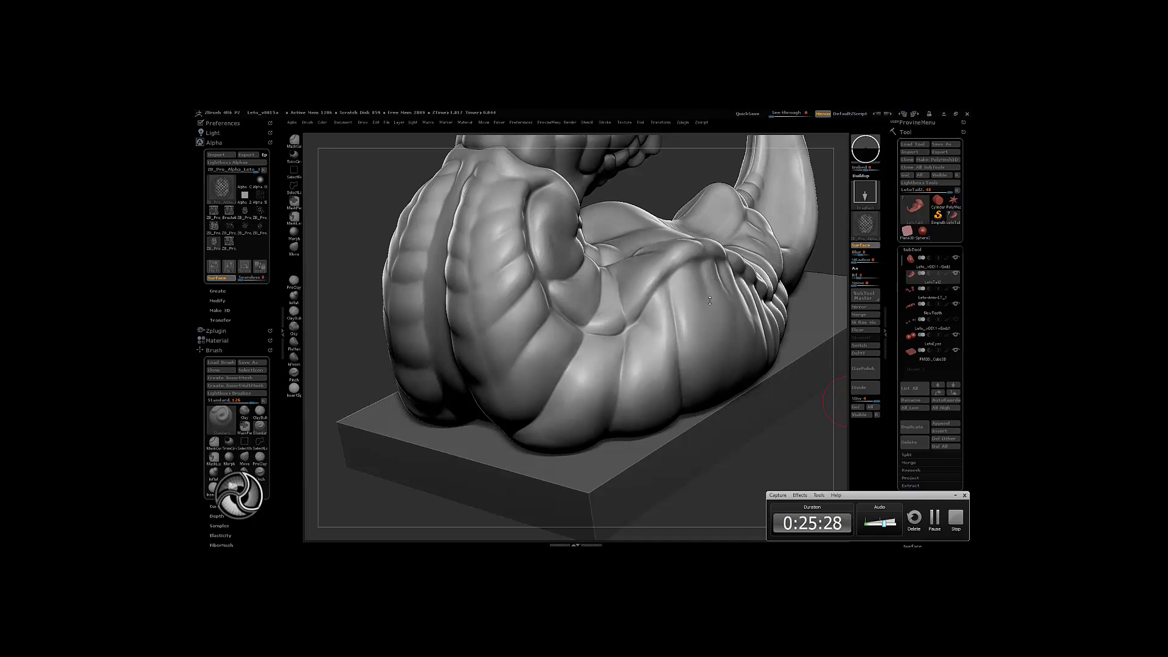
Switch to ZBrush and stamp scales with the ZB_Pro_Alpha_Leto_31 alpha onto the upper part of one row of tail segments.
mouse_move(635, 313)
mouse_down()
mouse_move(529, 365)
mouse_move(663, 309)
mouse_move(709, 306)
mouse_move(626, 335)
mouse_move(613, 326)
mouse_move(554, 378)
mouse_move(657, 356)
mouse_move(717, 306)
mouse_move(584, 314)
mouse_move(657, 345)
mouse_move(644, 300)
mouse_up()
mouse_move(660, 344)
mouse_down()
mouse_move(574, 337)
mouse_move(558, 399)
mouse_up()
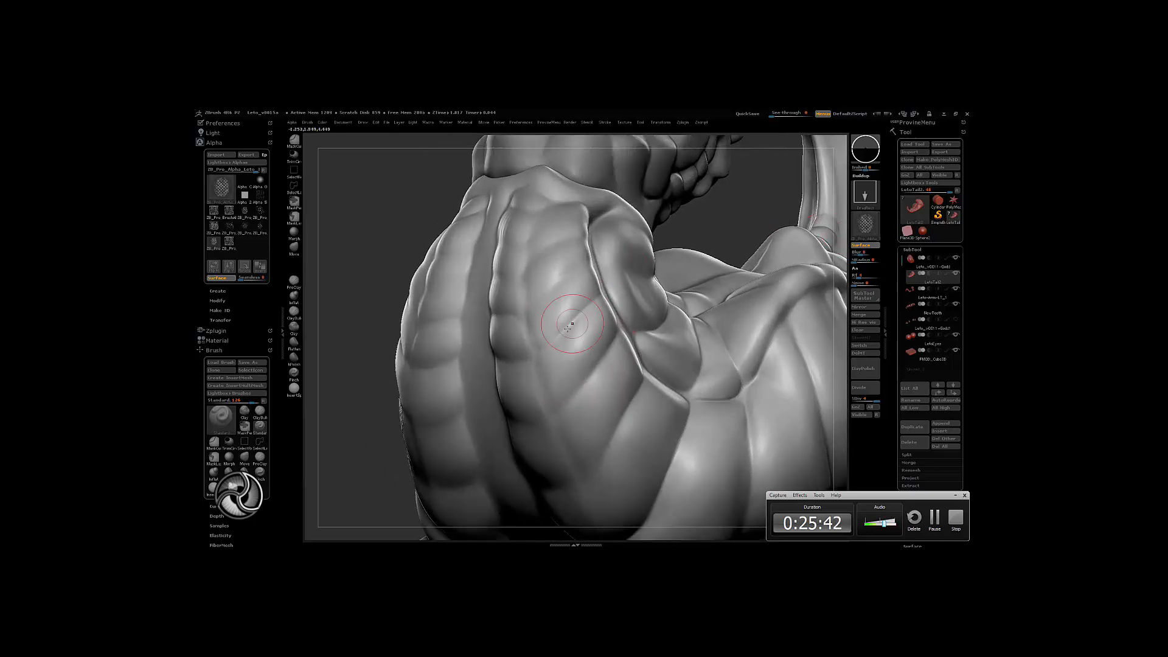
drag(562, 336, 578, 342)
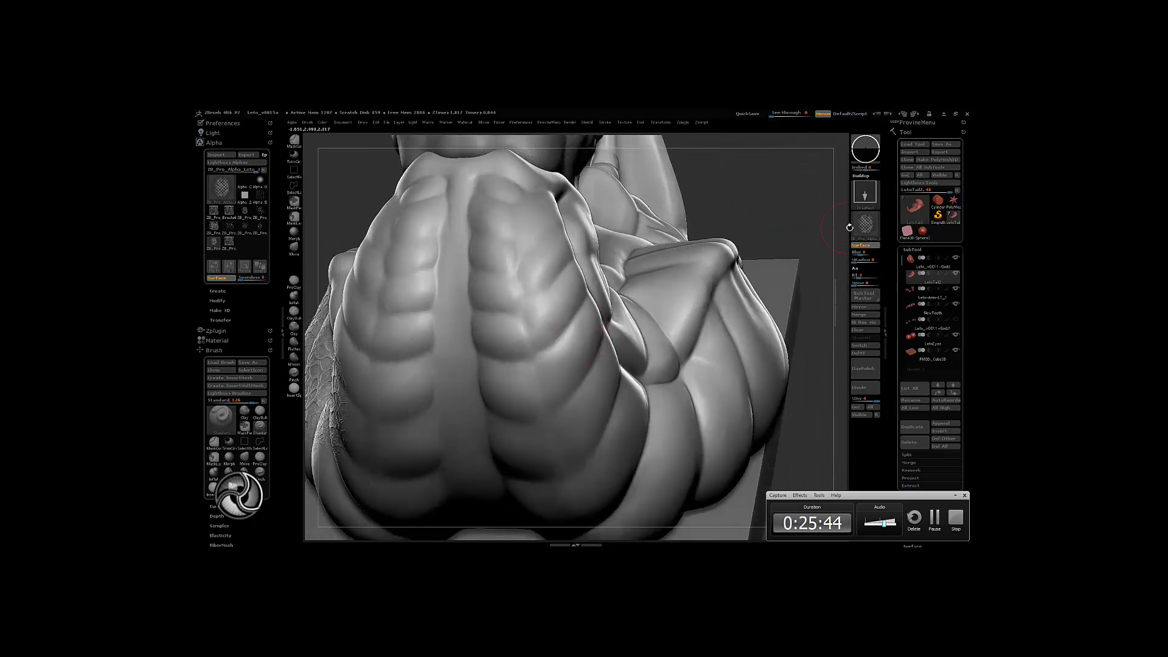
mouse_move(867, 229)
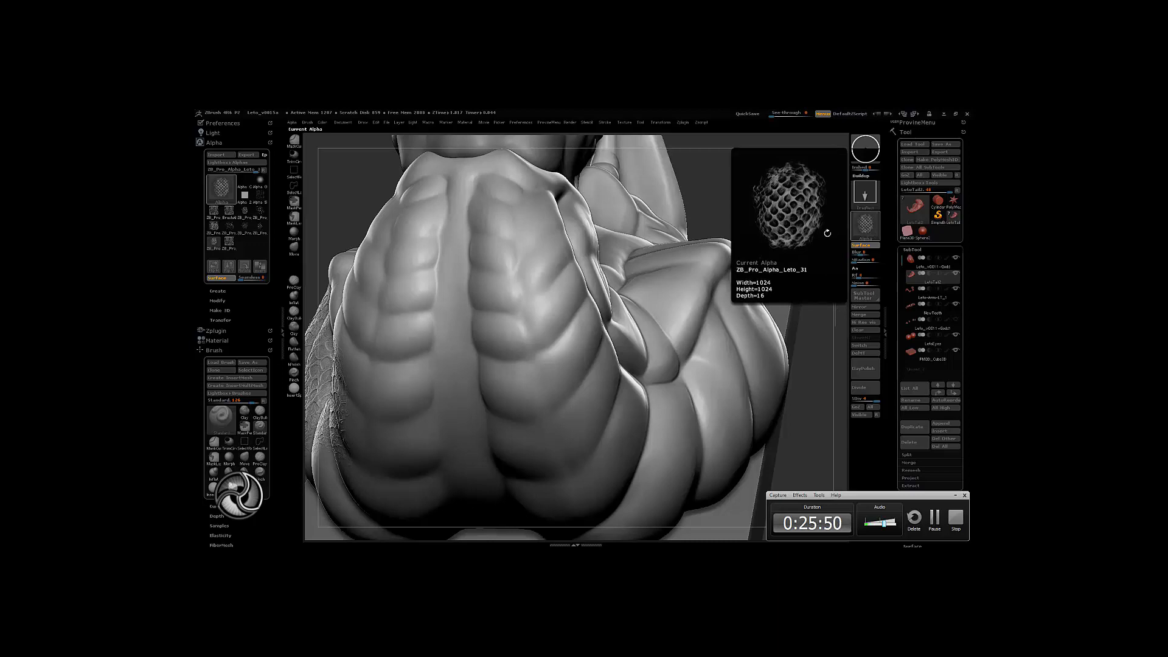
drag(585, 343, 567, 326)
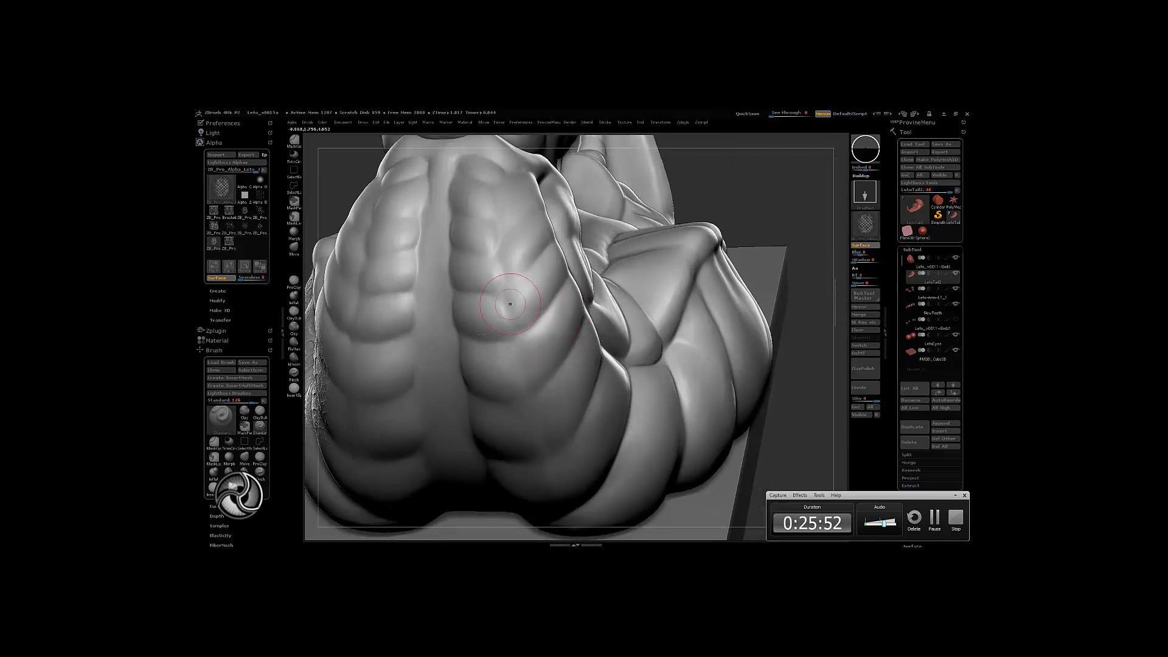
drag(522, 380, 520, 384)
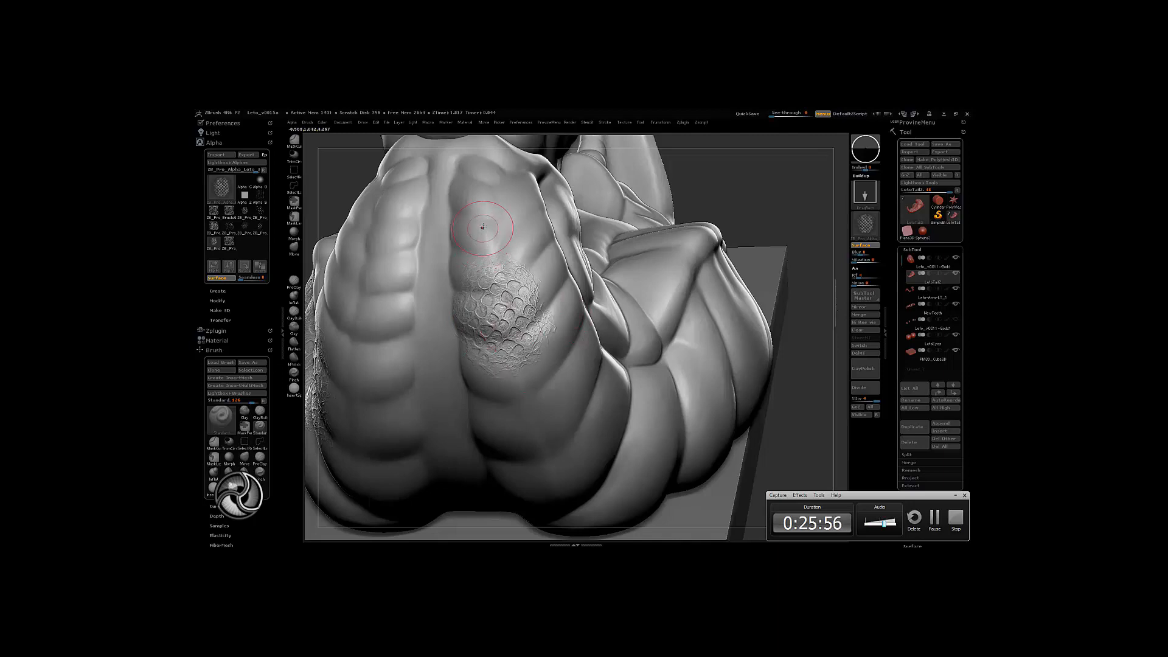
drag(491, 214, 498, 325)
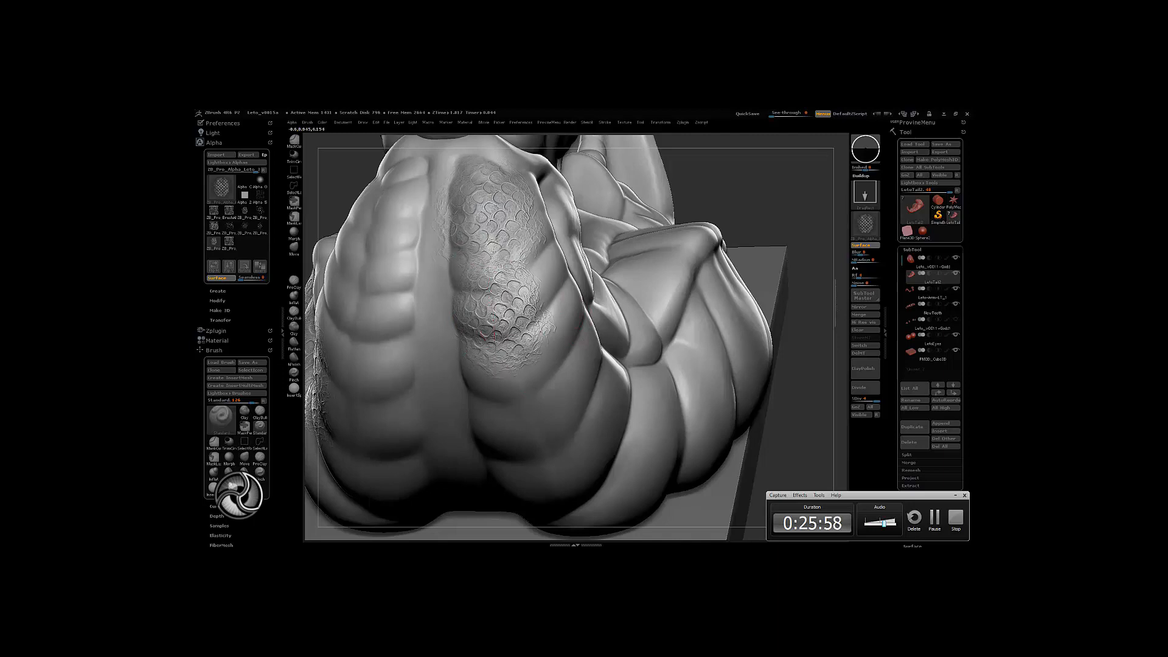
drag(593, 341, 517, 331)
drag(550, 268, 575, 385)
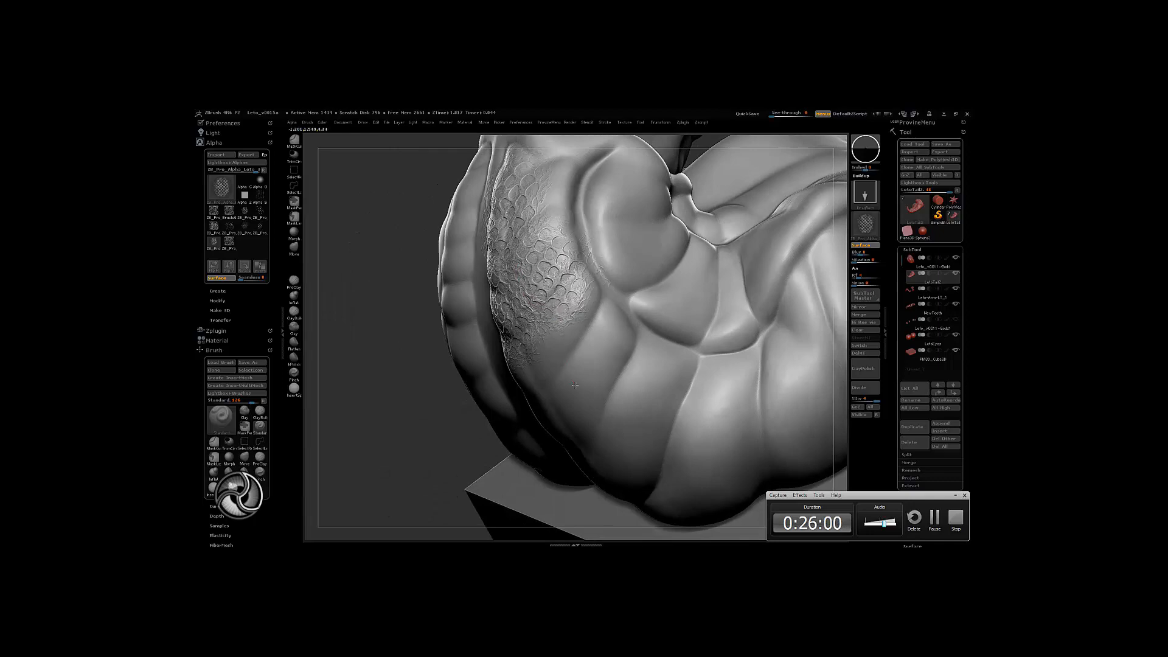
Check the polygon count of LetoTail2 and blend more overlapping scale stamps into the middle of the same tail row.
drag(566, 324, 660, 298)
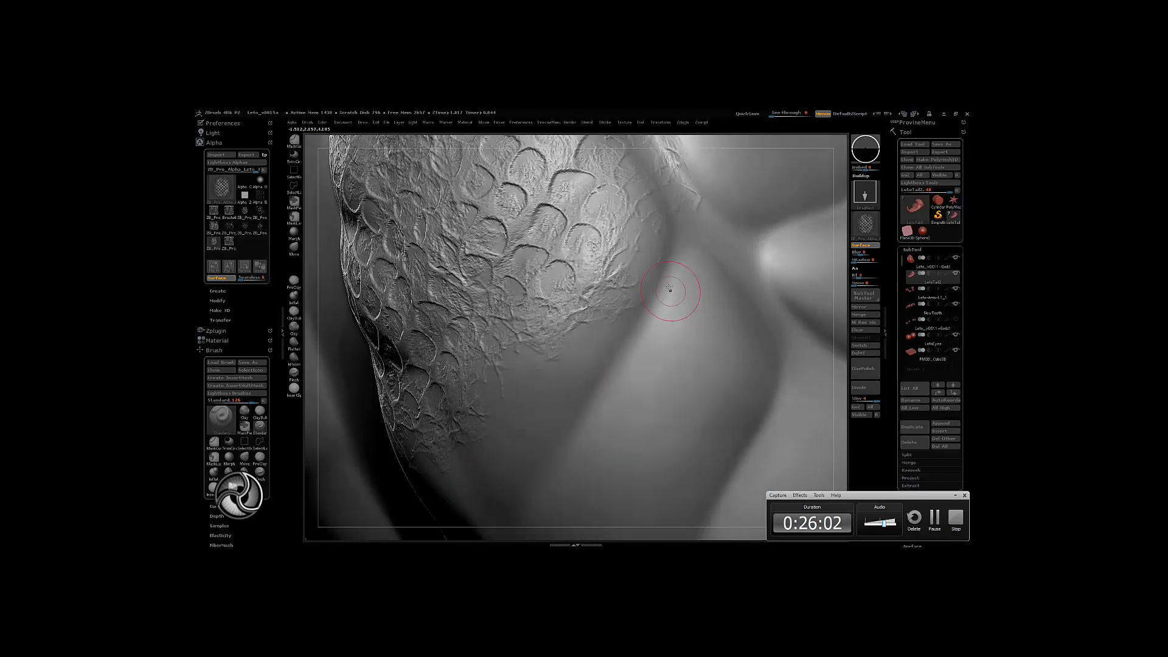
mouse_move(922, 286)
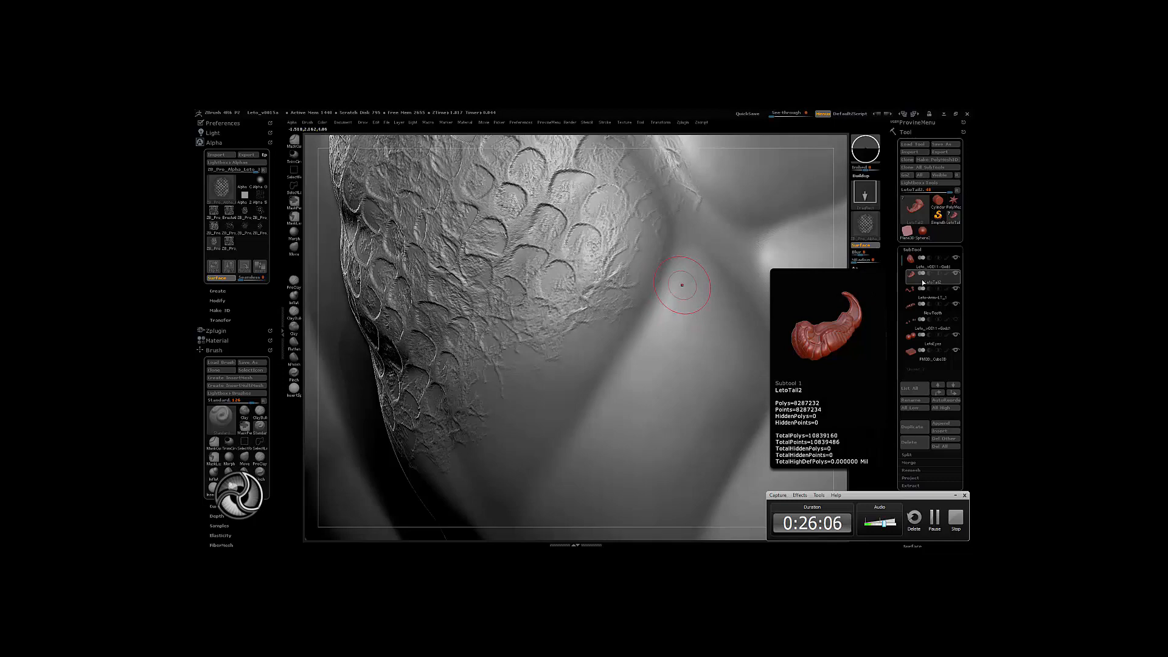
mouse_move(590, 269)
mouse_down()
mouse_move(605, 309)
mouse_move(614, 299)
mouse_up()
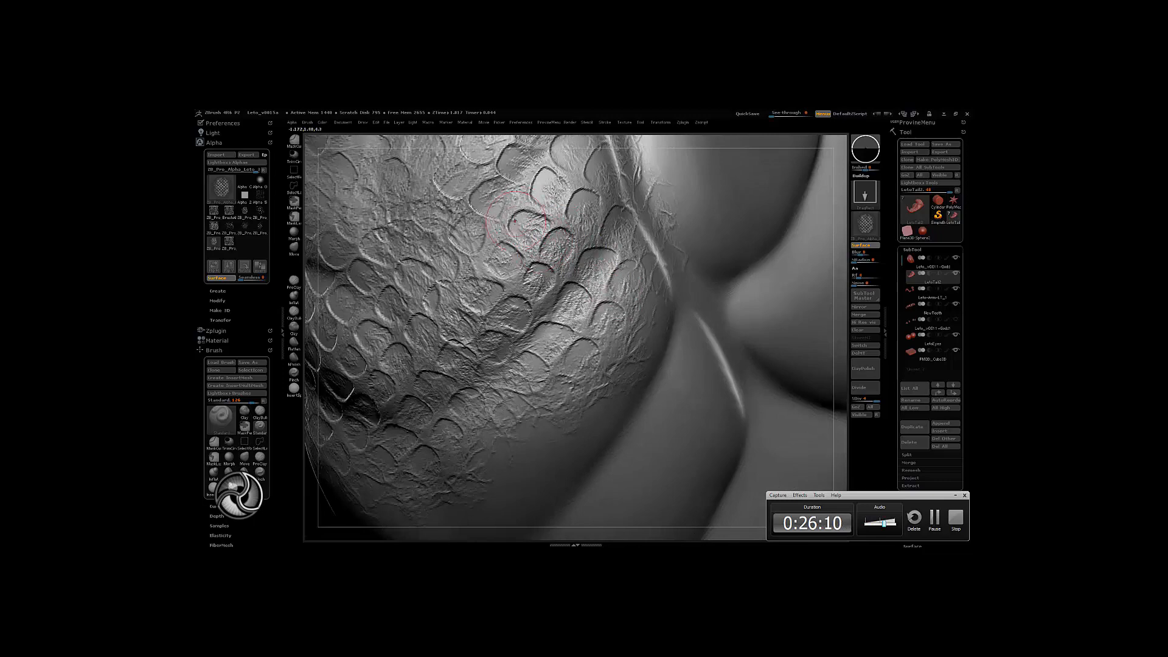
mouse_move(538, 231)
mouse_down()
mouse_move(622, 298)
mouse_move(638, 365)
mouse_move(657, 359)
mouse_up()
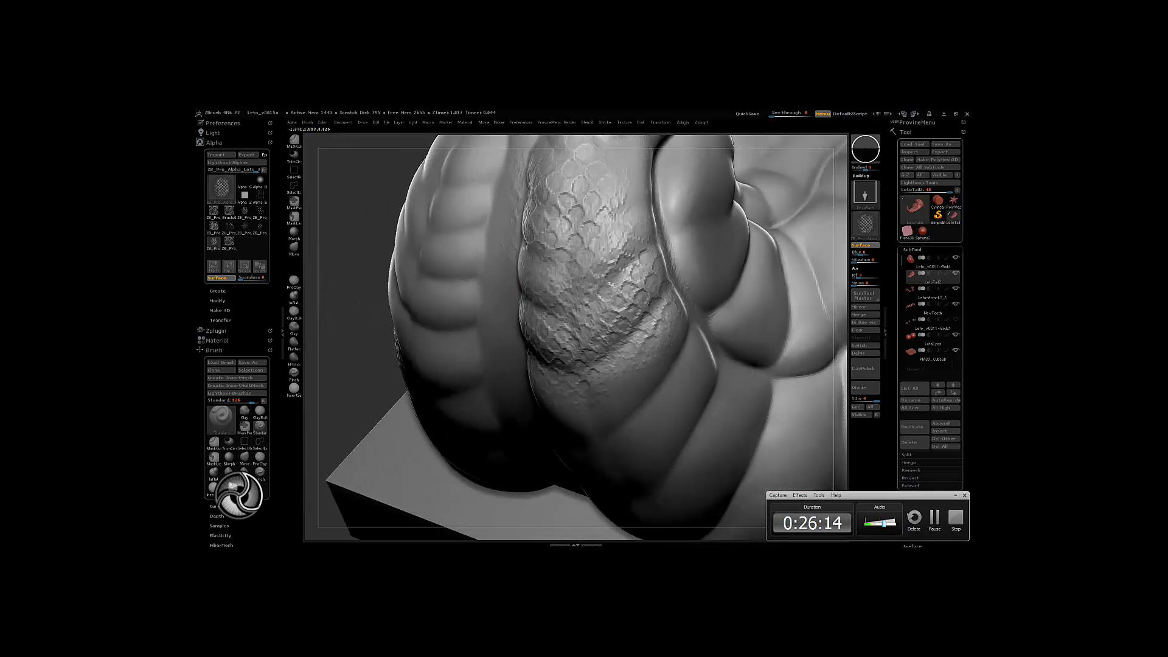
mouse_move(589, 347)
mouse_down()
mouse_move(585, 328)
mouse_move(651, 379)
mouse_move(662, 286)
mouse_up()
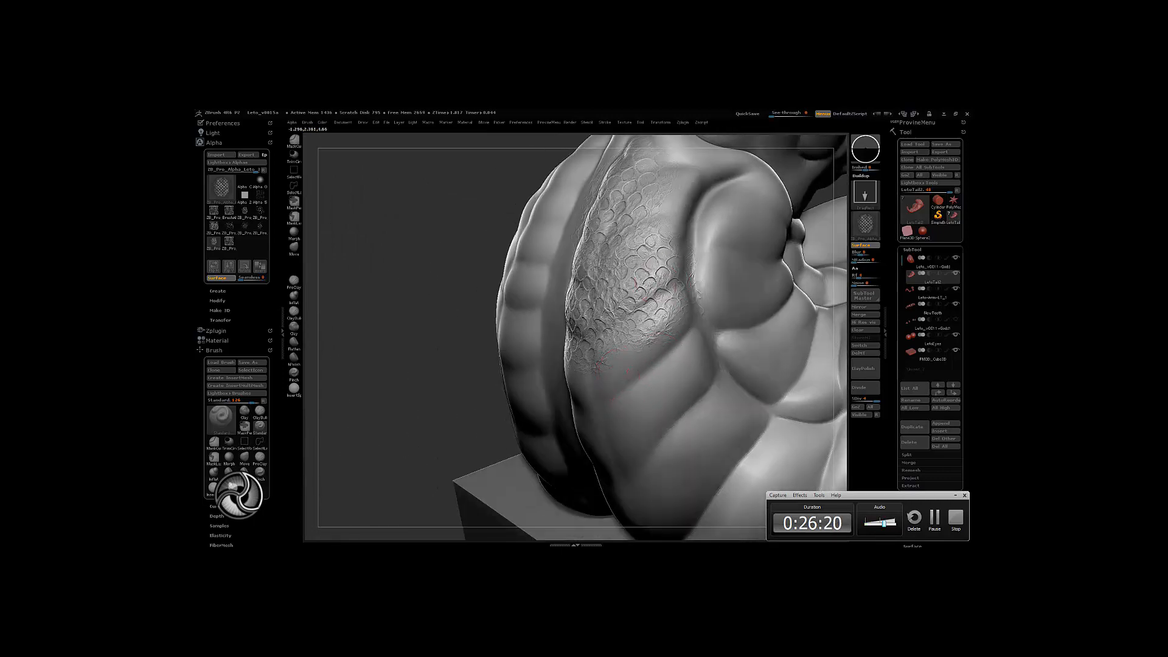
drag(722, 303, 776, 353)
drag(566, 358, 615, 365)
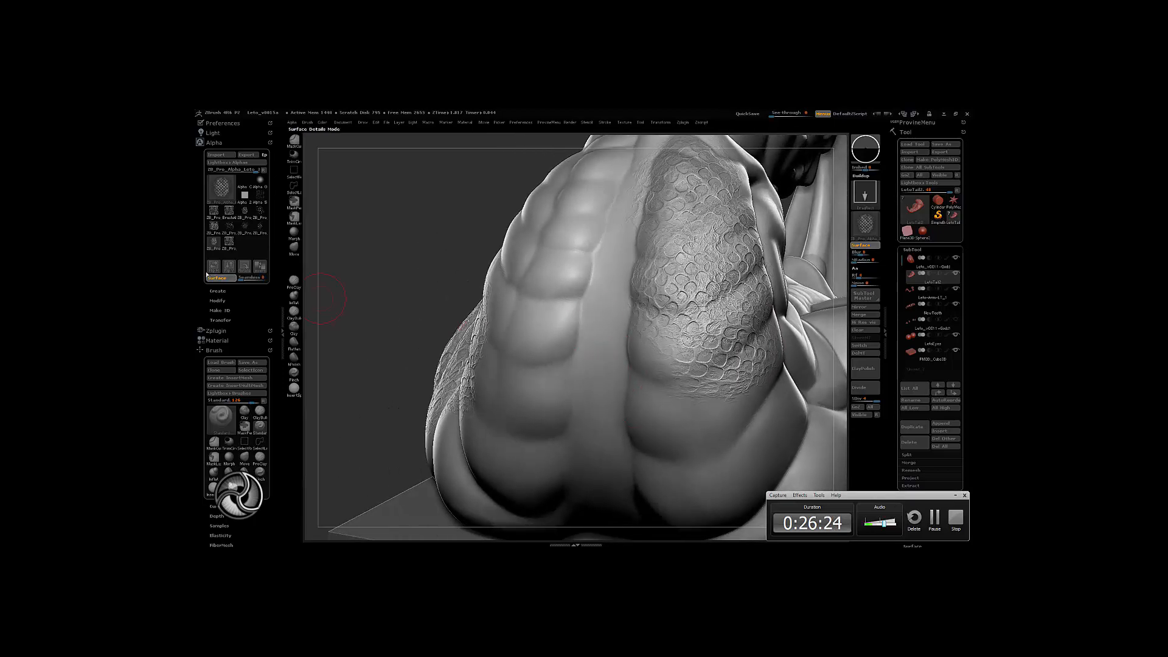
Extend the stamped scales down the row to its lowest segment and out to the segment's side edge.
drag(685, 352, 674, 319)
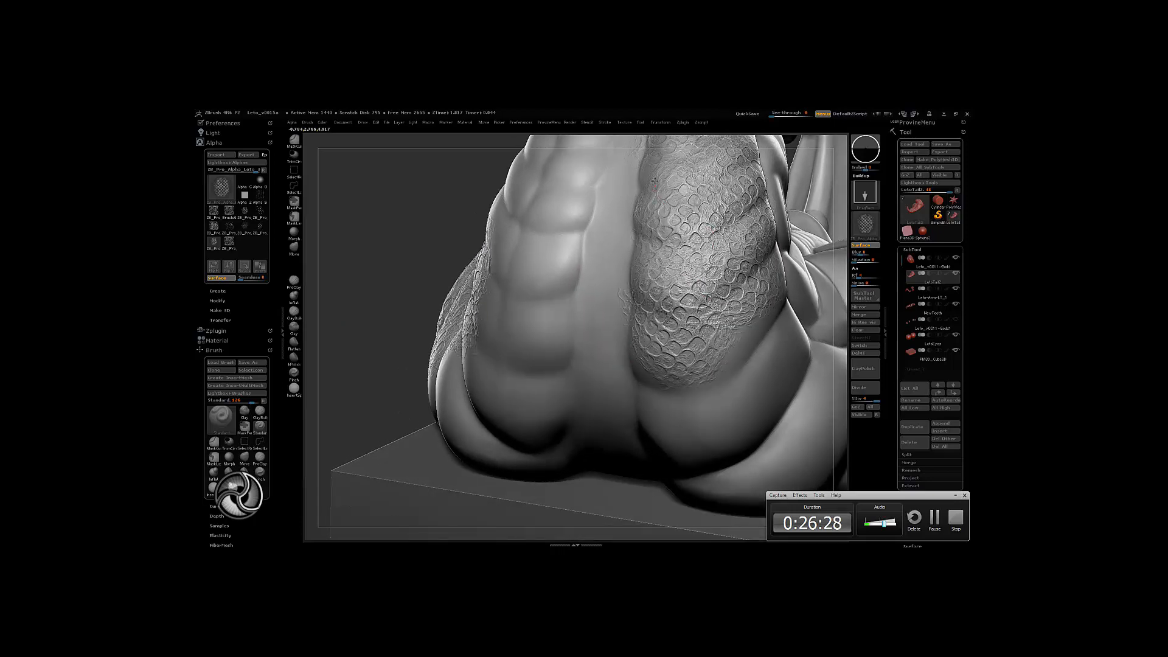
mouse_move(667, 205)
mouse_down()
mouse_move(695, 268)
mouse_move(724, 273)
mouse_up()
mouse_move(678, 415)
mouse_down()
mouse_move(652, 354)
mouse_move(644, 367)
mouse_up()
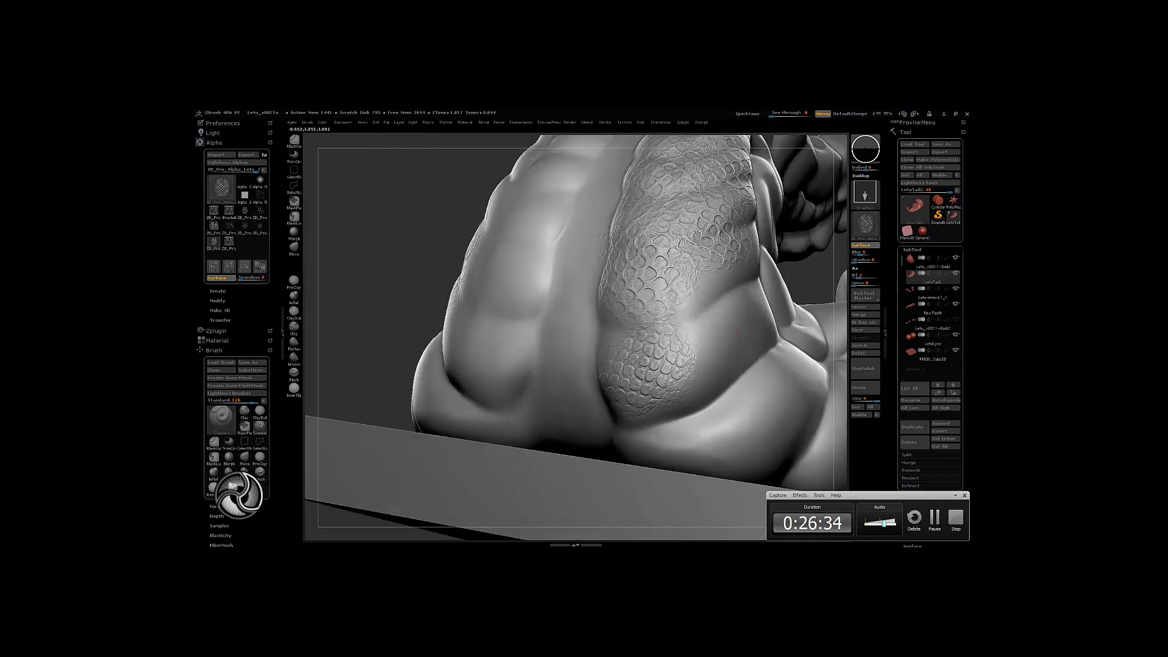
drag(741, 335, 722, 352)
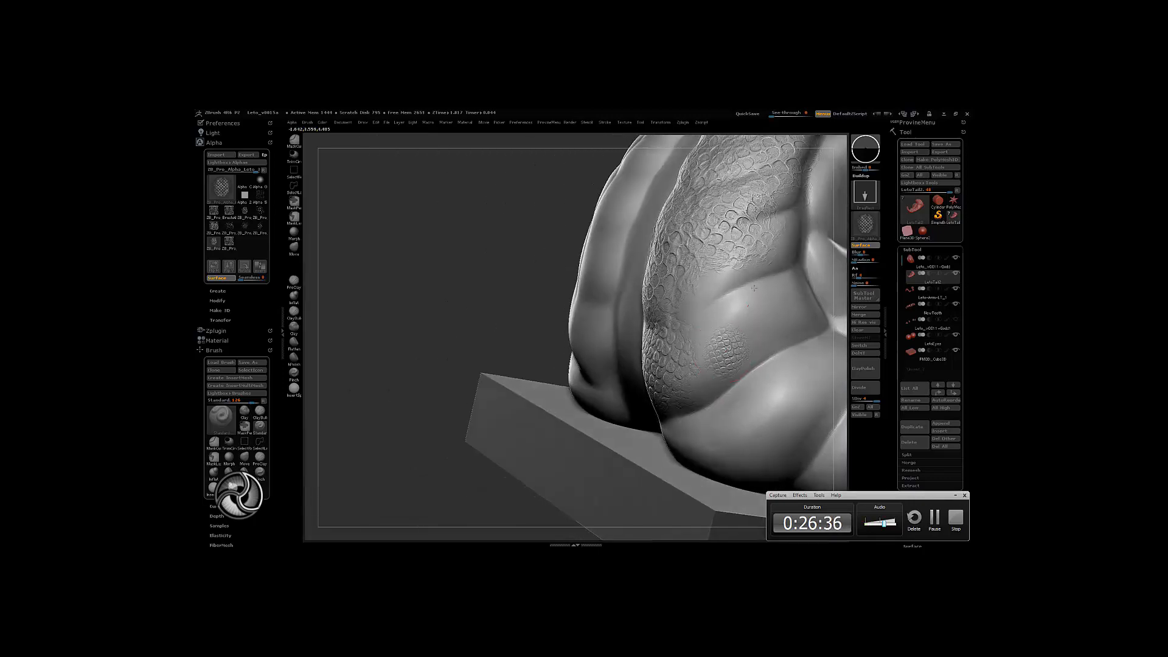
drag(754, 288, 783, 254)
mouse_move(775, 298)
mouse_down()
mouse_move(676, 317)
mouse_move(738, 340)
mouse_move(738, 368)
mouse_move(700, 363)
mouse_move(694, 307)
mouse_up()
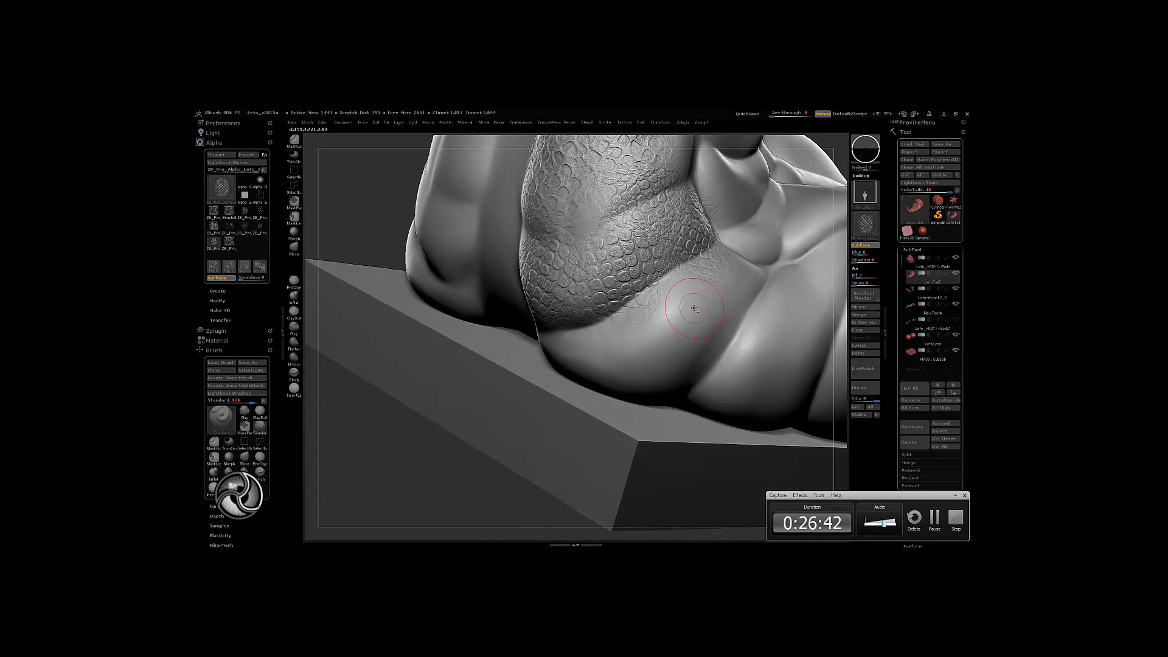
Stamp scales over the neighbouring lower coil bulges above the base and fill the remaining smooth patches beside the centre groove.
mouse_move(632, 344)
mouse_down()
mouse_move(641, 326)
mouse_move(661, 386)
mouse_up()
drag(706, 273, 661, 316)
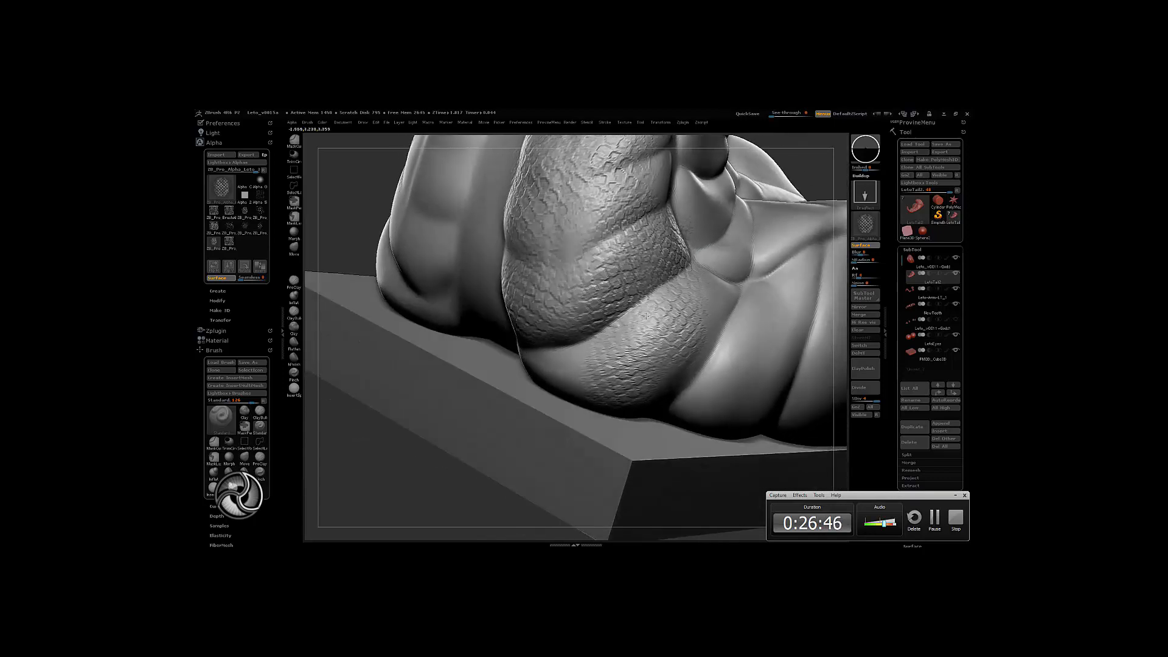
drag(563, 371, 581, 386)
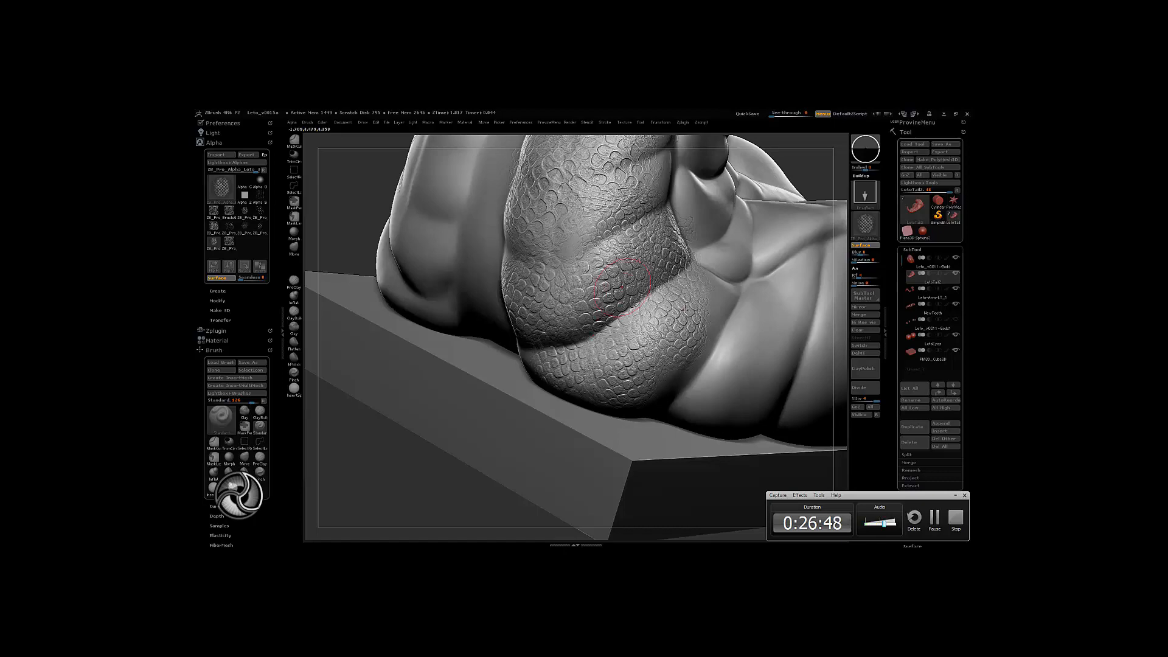
drag(705, 283, 654, 292)
drag(740, 298, 733, 350)
drag(711, 297, 651, 292)
drag(688, 392, 693, 427)
drag(709, 307, 718, 417)
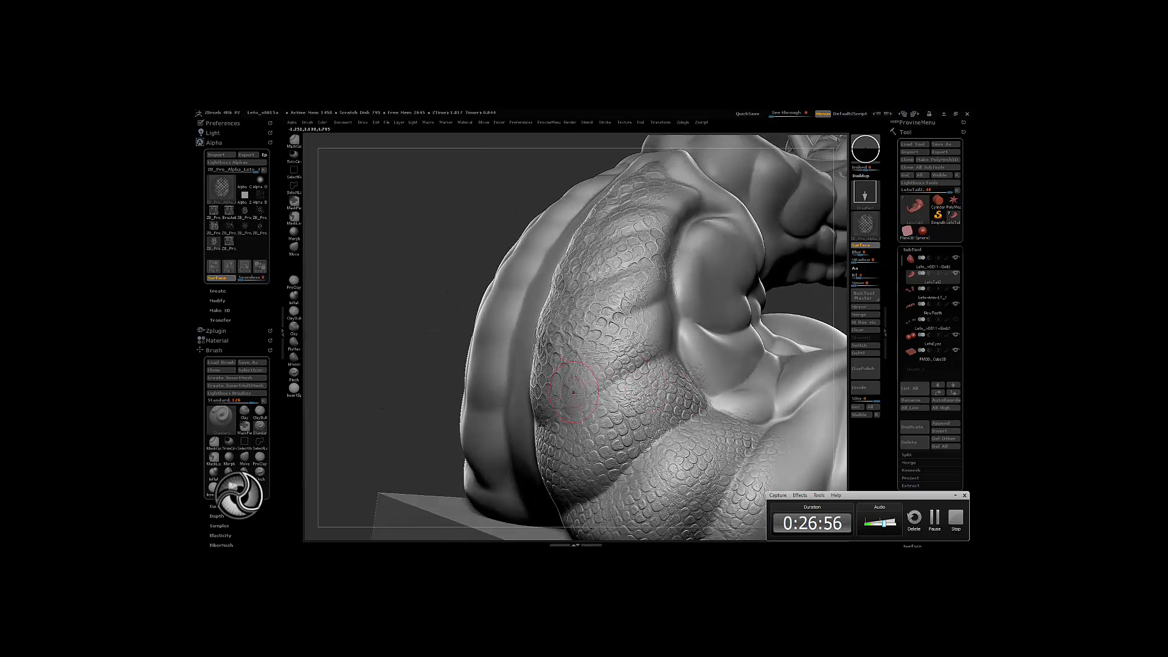
drag(582, 394, 587, 431)
drag(645, 354, 668, 348)
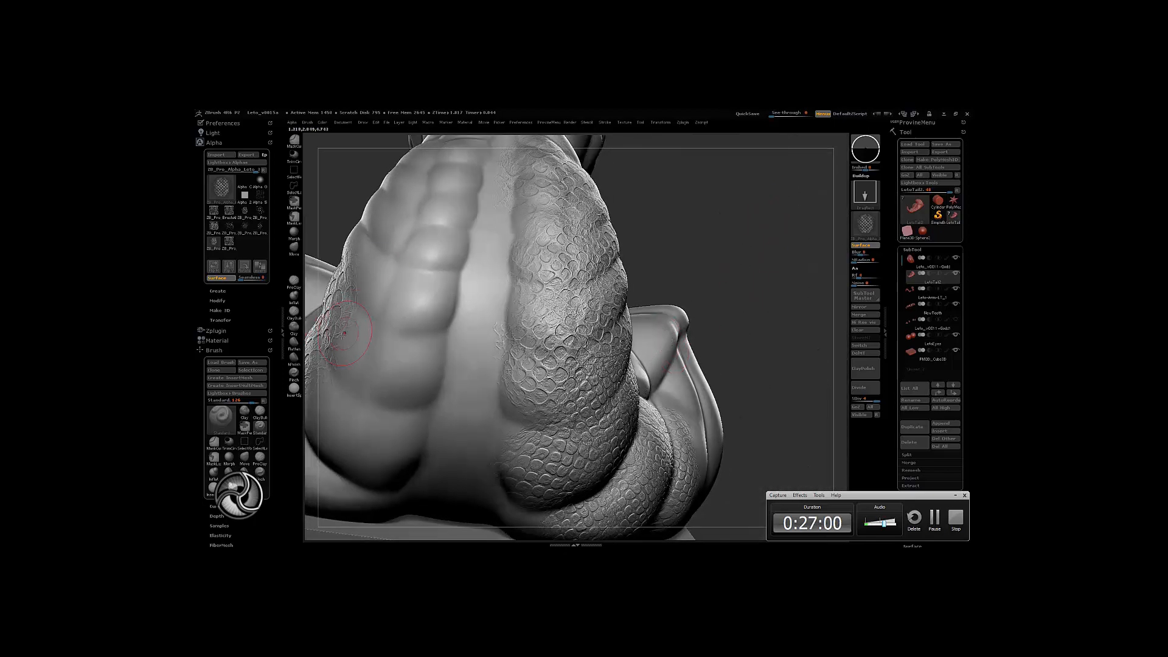
Use the Morph brush to erase stray scales around the row's borders and fade them across a middle tail segment.
click(295, 234)
mouse_move(683, 352)
mouse_down()
mouse_move(654, 372)
mouse_move(617, 370)
mouse_up()
mouse_move(565, 338)
mouse_down()
mouse_move(609, 316)
mouse_move(575, 356)
mouse_up()
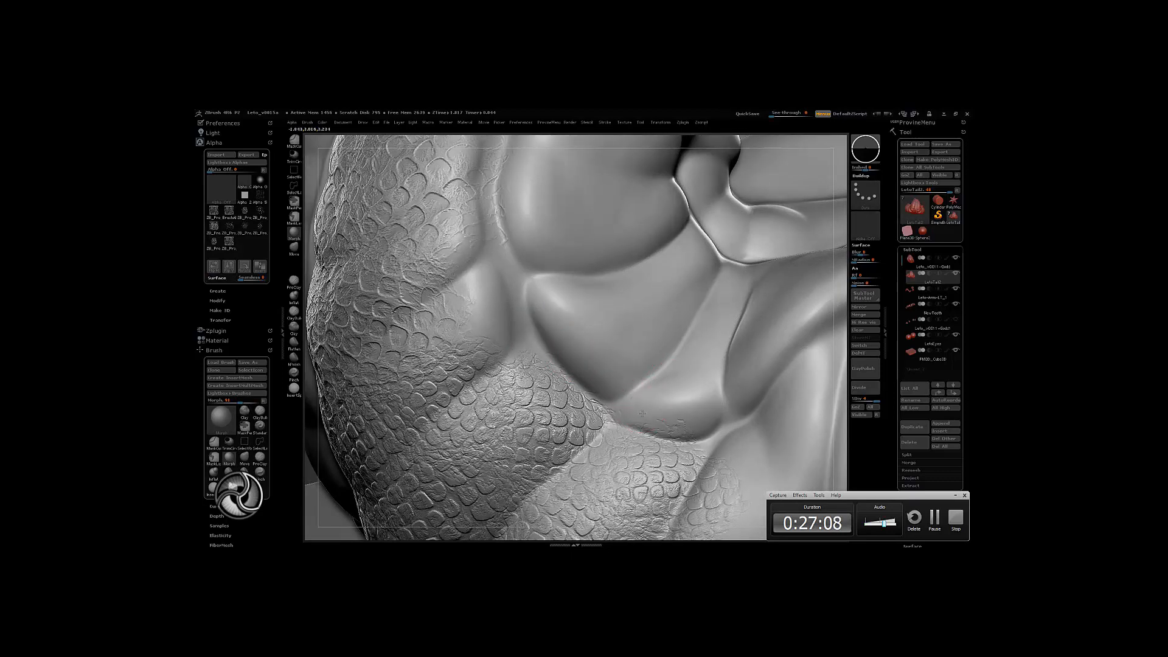
drag(519, 210, 514, 265)
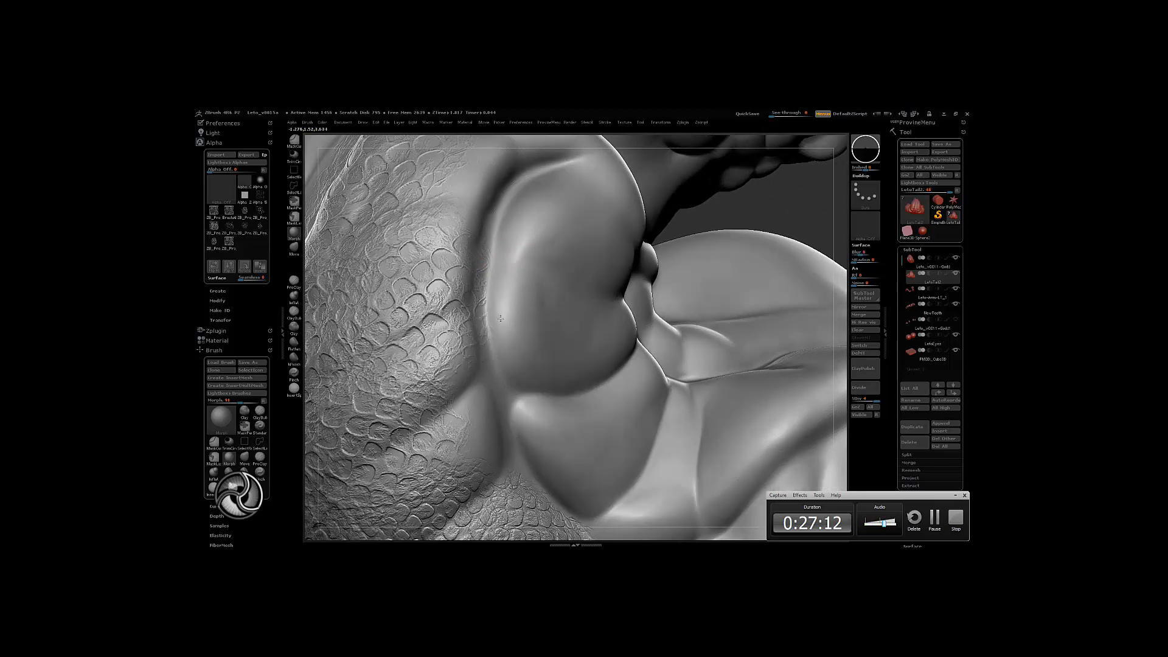
drag(547, 310, 517, 317)
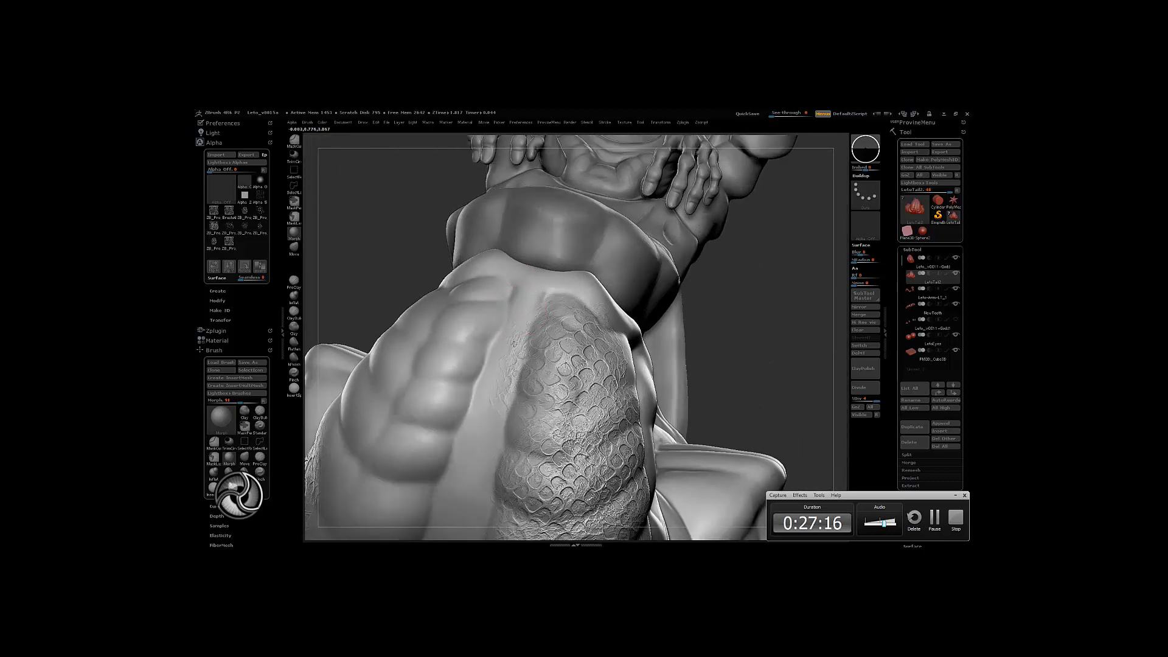
drag(629, 302, 587, 296)
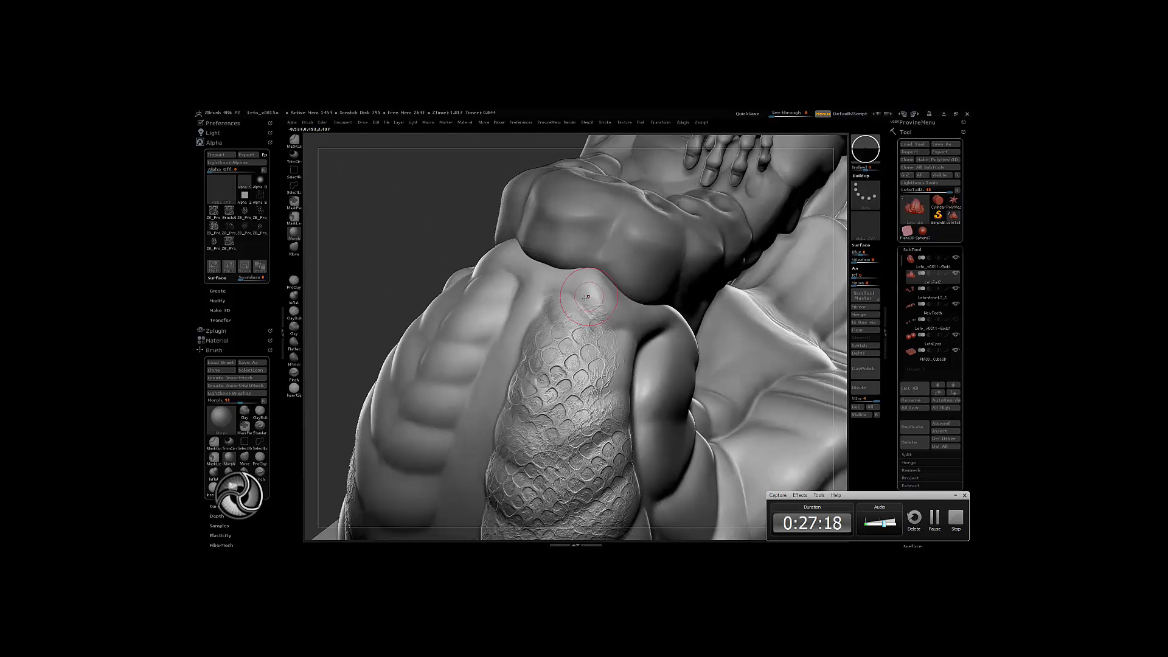
drag(585, 366, 557, 192)
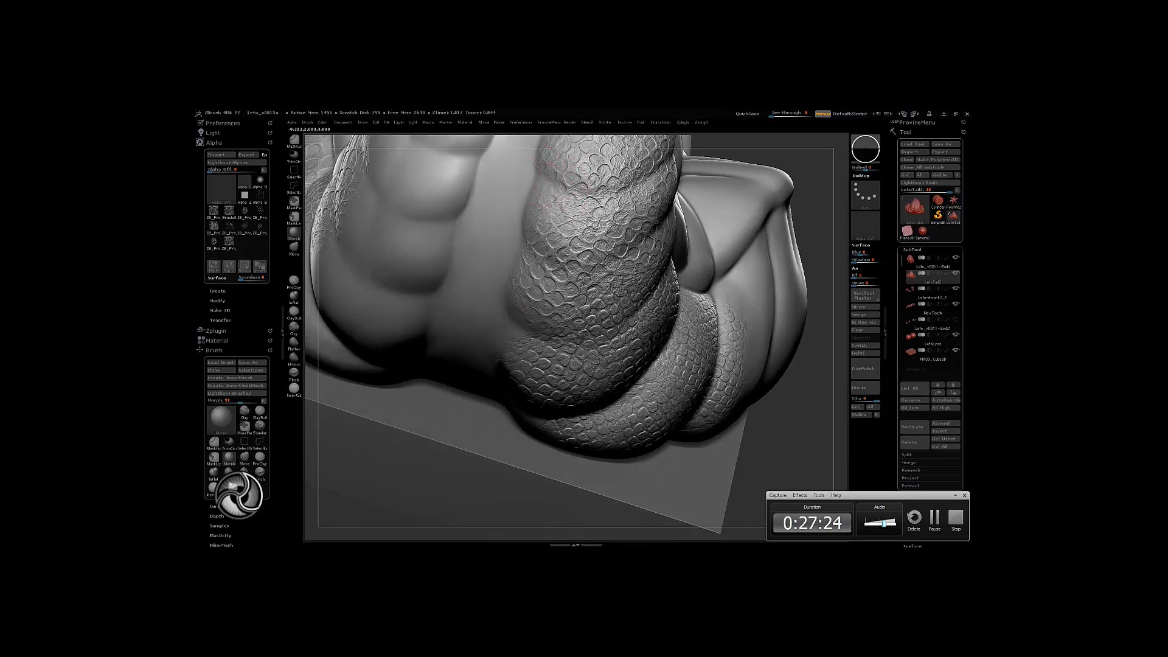
drag(553, 189, 552, 300)
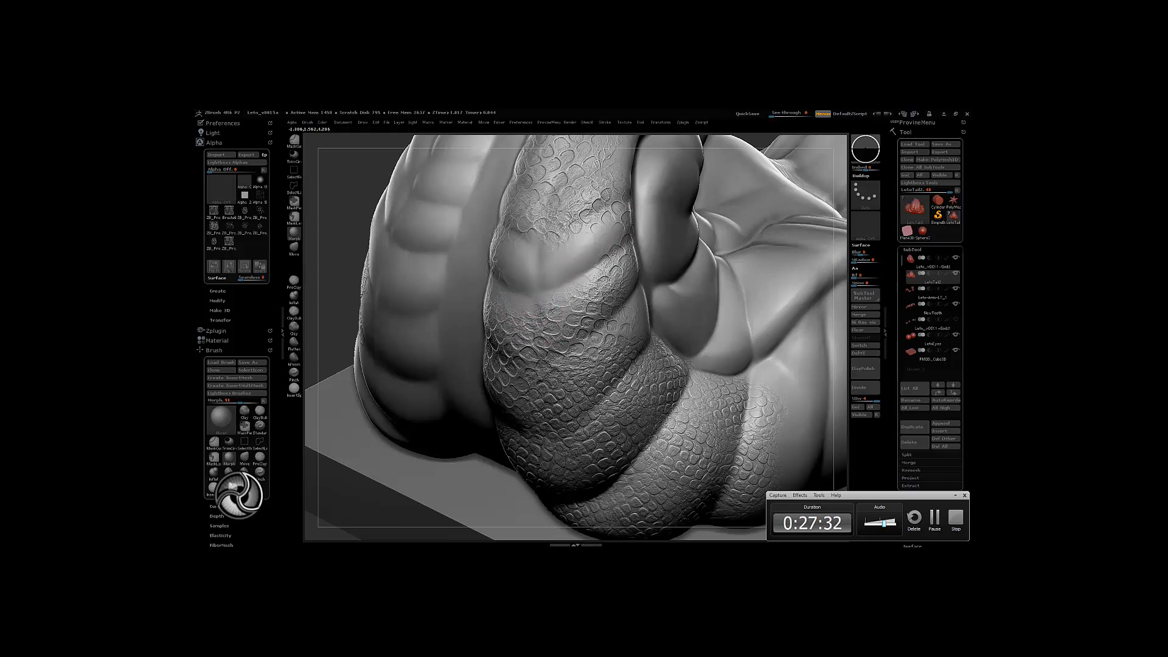
Soften the scale border just below the smooth middle tail segment with one more Morph brush stroke.
drag(565, 311, 585, 325)
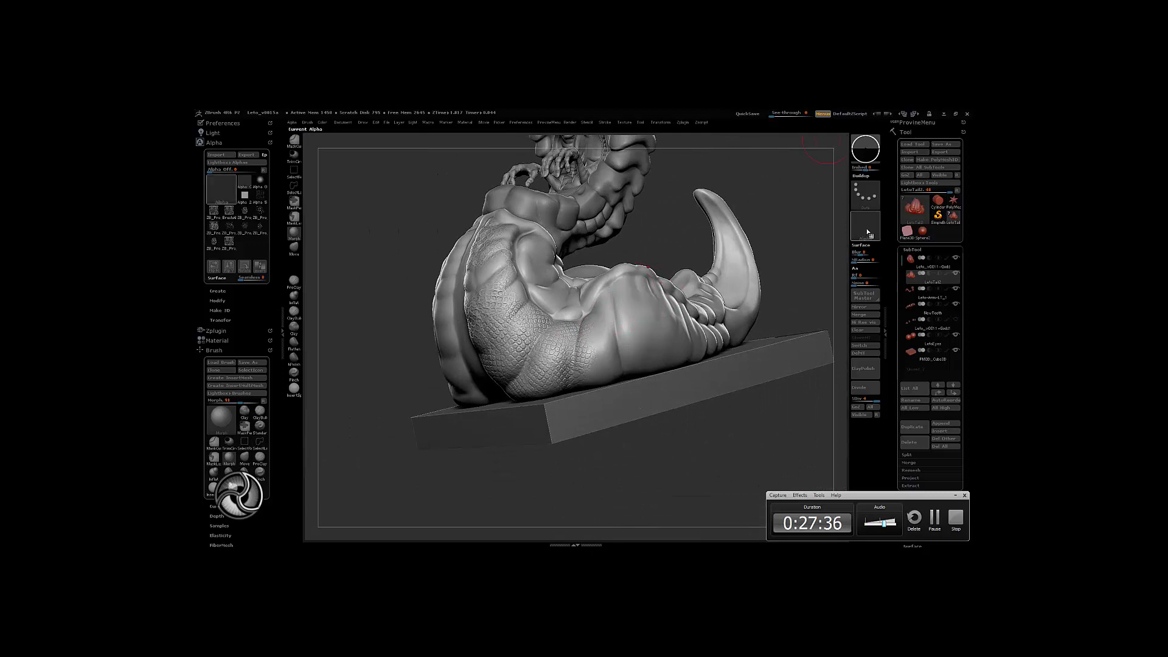
Switch to the Standard brush, look through the ZB_Pro_Alpha_Leto scale alphas and inspect the stamped tail coil from several sides.
click(260, 425)
click(866, 228)
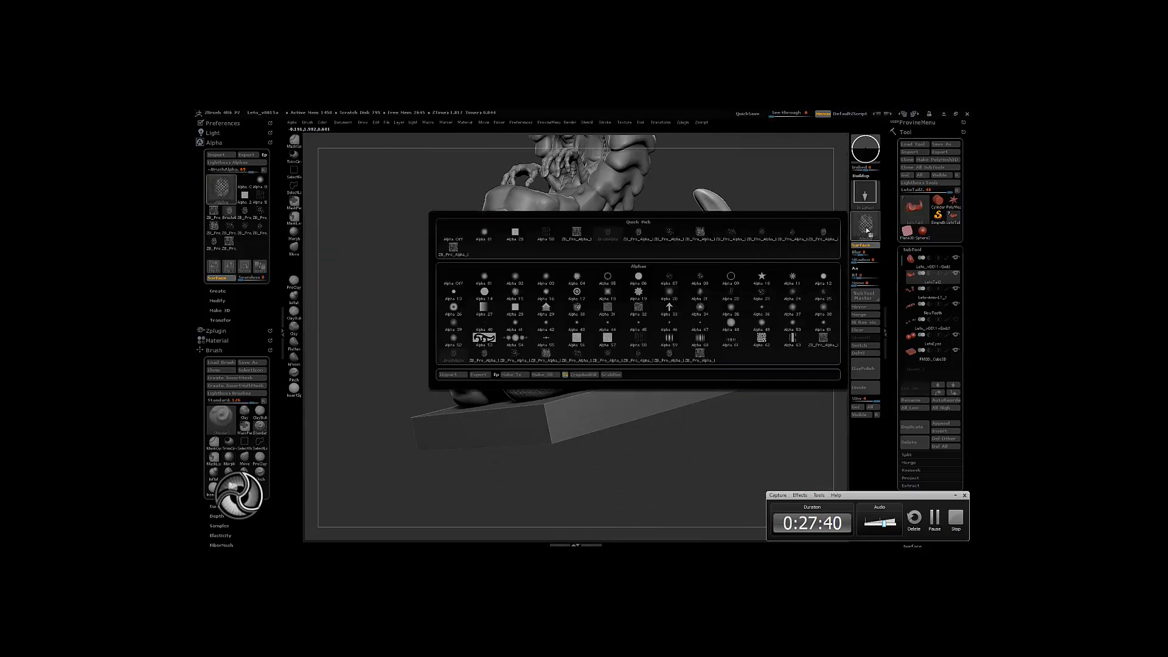
click(866, 231)
click(866, 232)
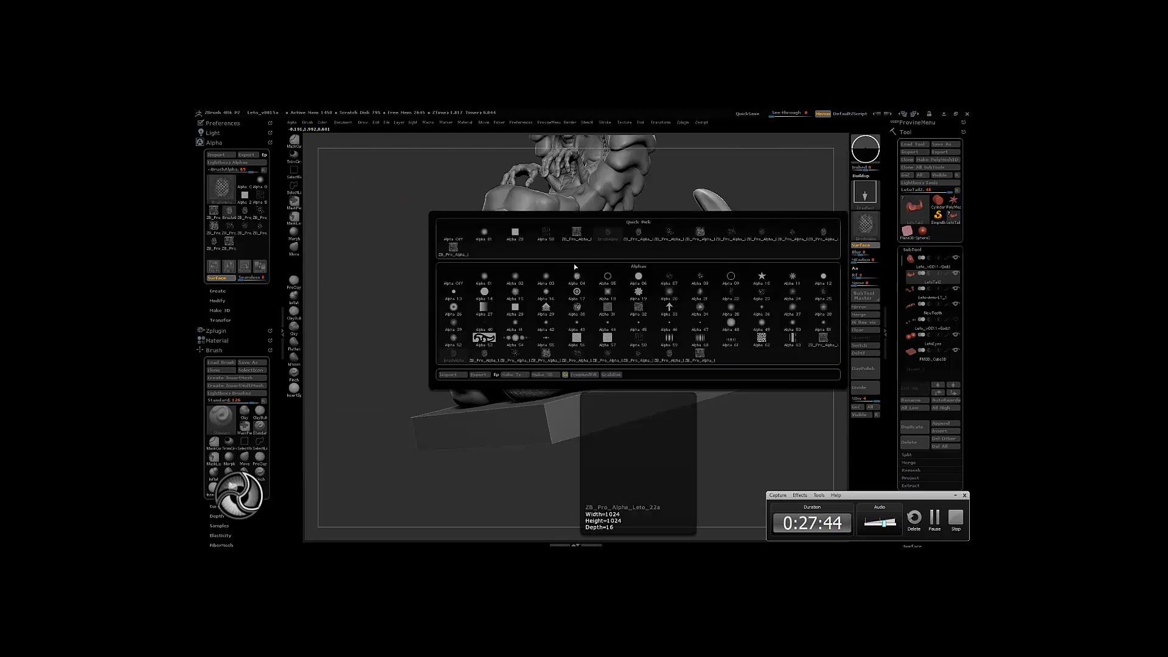
click(455, 250)
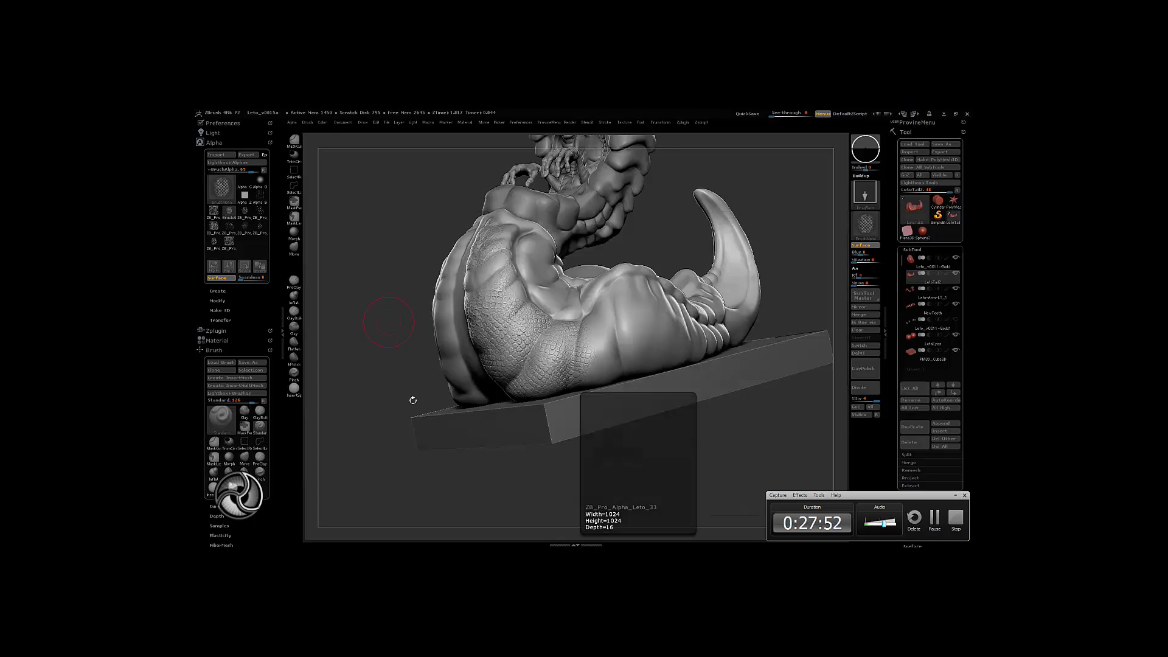
drag(649, 316, 734, 292)
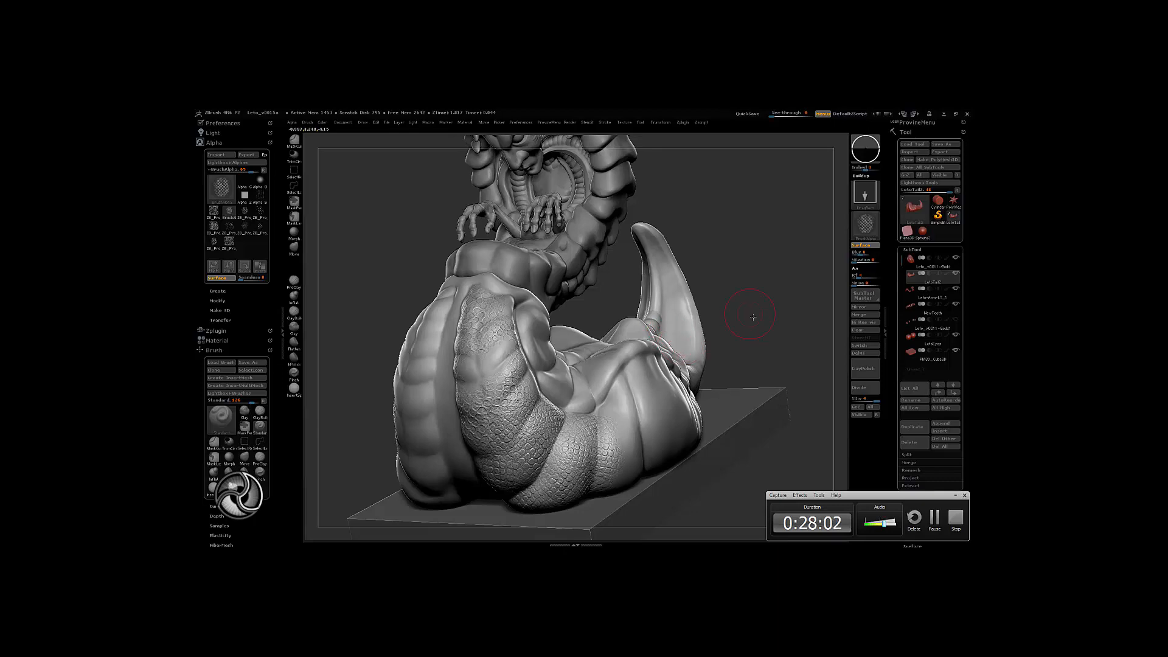
mouse_move(751, 316)
mouse_down()
mouse_move(765, 307)
mouse_move(736, 315)
mouse_move(746, 295)
mouse_move(729, 295)
mouse_move(749, 288)
mouse_up()
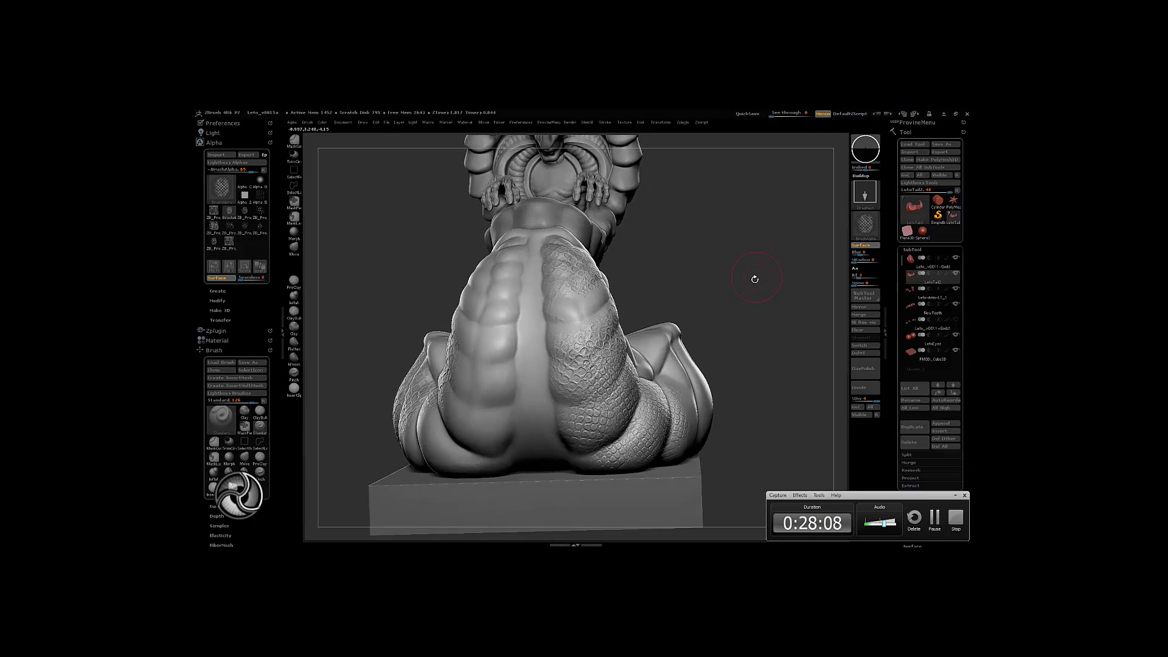